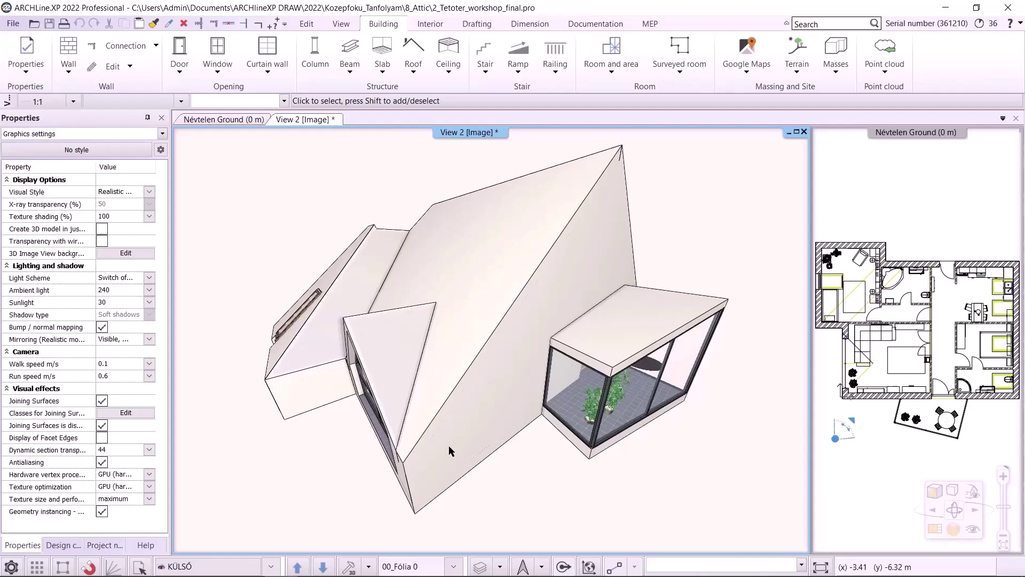
# Open the 1_Tetoter_workshop_start project, closing the current project without saving it
pyautogui.moveTo(455, 496); pyautogui.dragTo(516, 415)
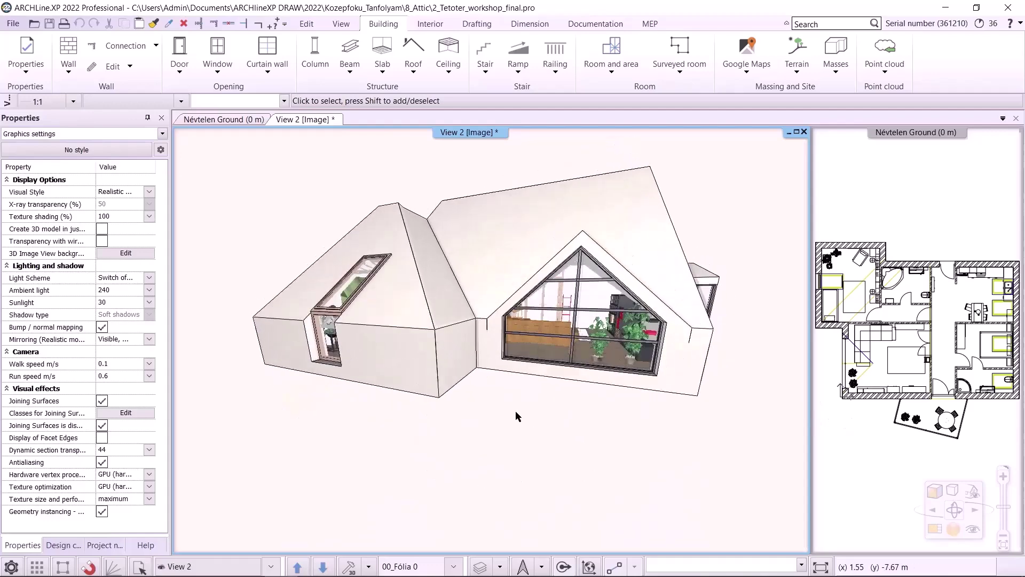
pyautogui.moveTo(340, 386); pyautogui.dragTo(475, 387)
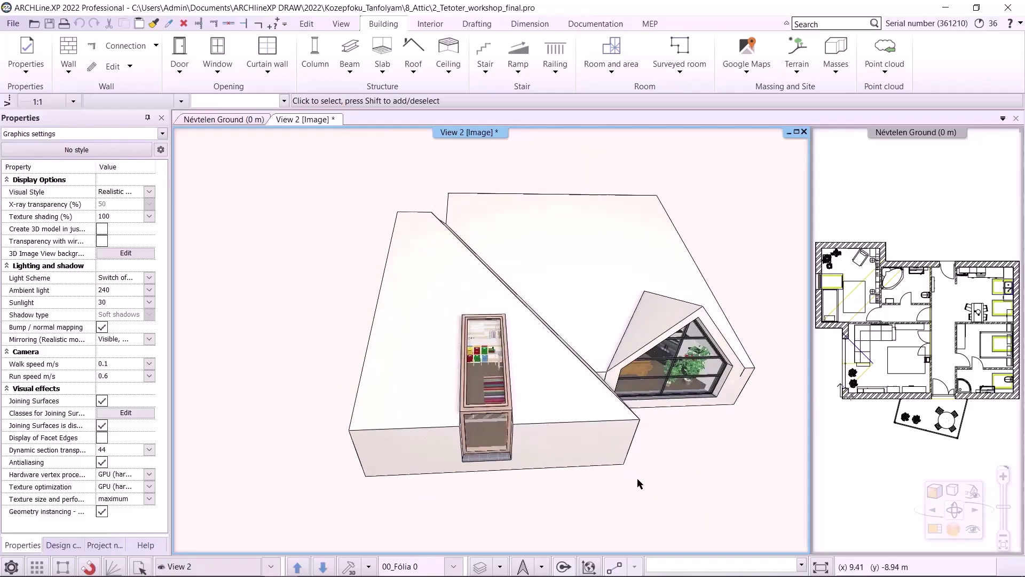
pyautogui.click(13, 24)
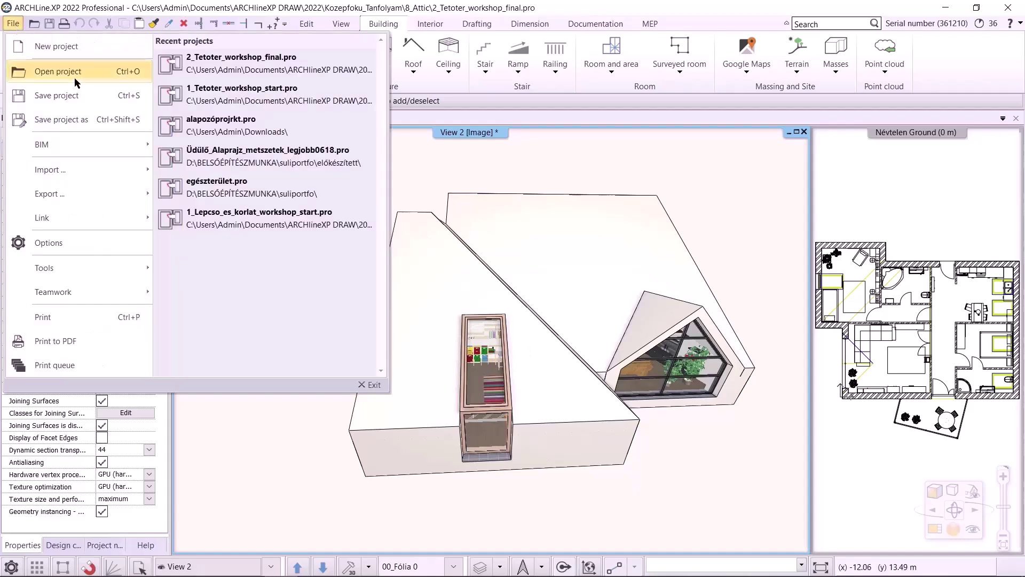
pyautogui.click(53, 71)
pyautogui.click(521, 240)
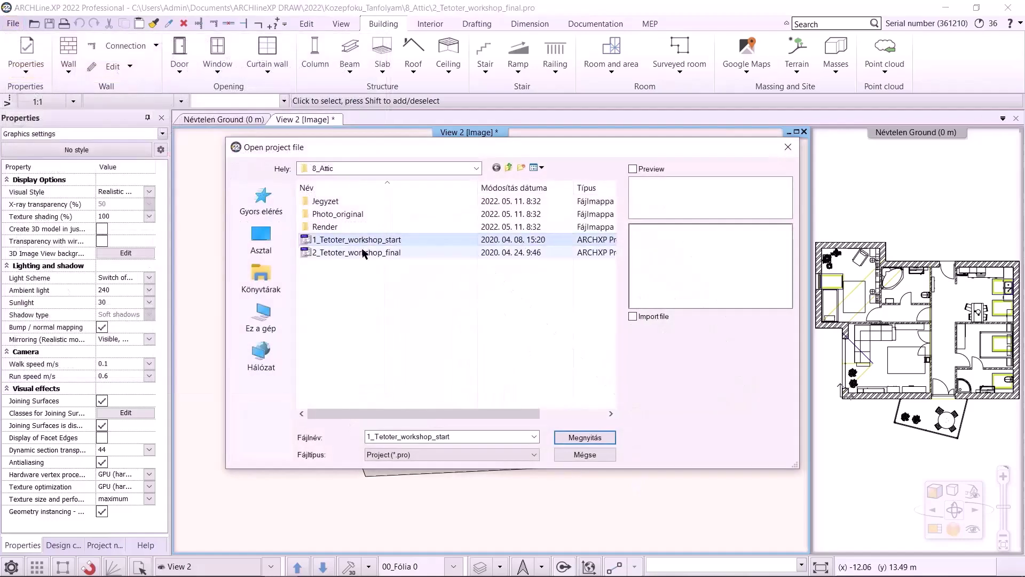
pyautogui.click(584, 436)
pyautogui.click(420, 458)
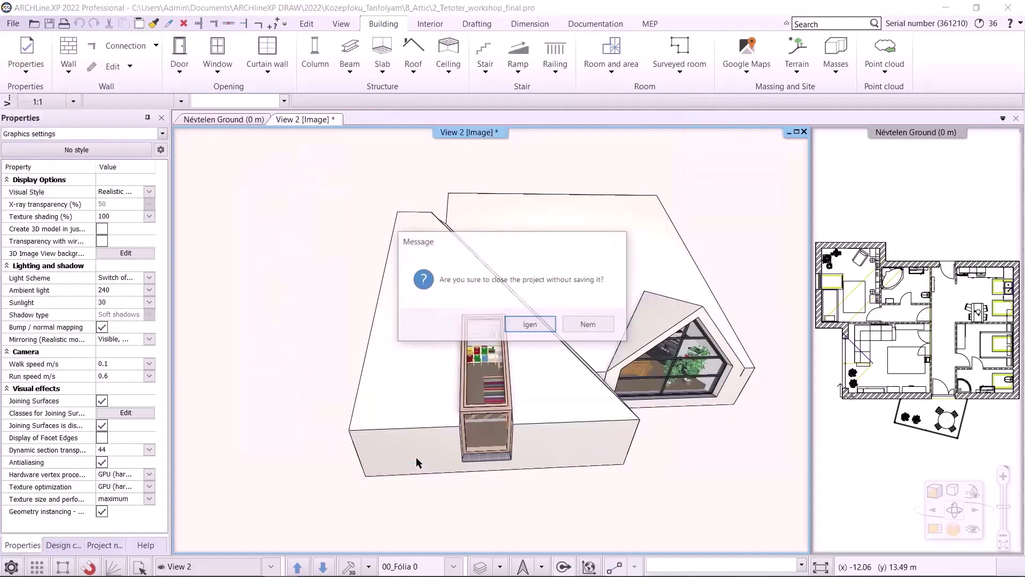
pyautogui.click(536, 320)
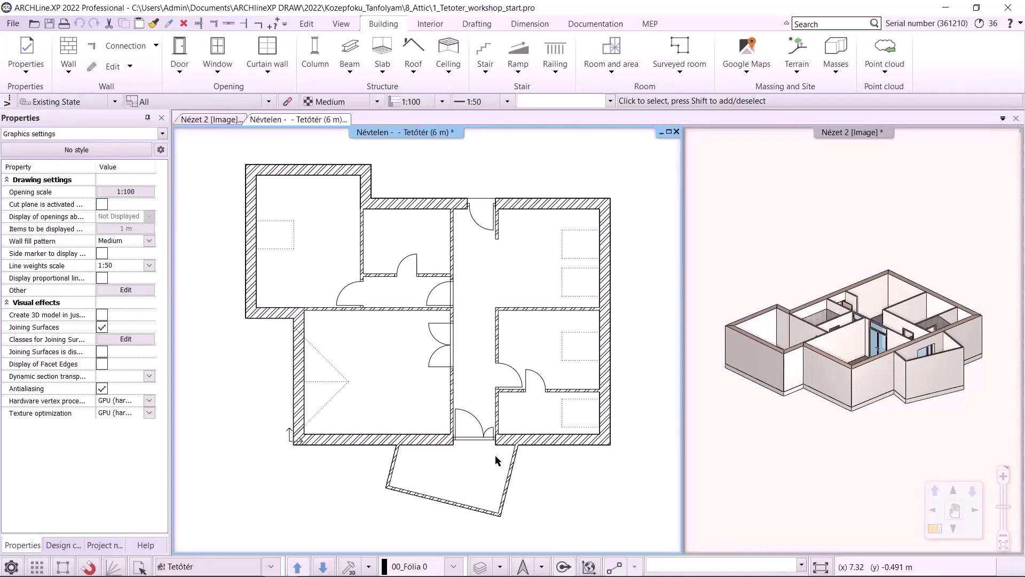
# In the roof properties, turn off the roof layers, rafter/purlin structure, battens and 2D beam representation, and update the preview
pyautogui.rightClick(430, 48)
pyautogui.click(452, 60)
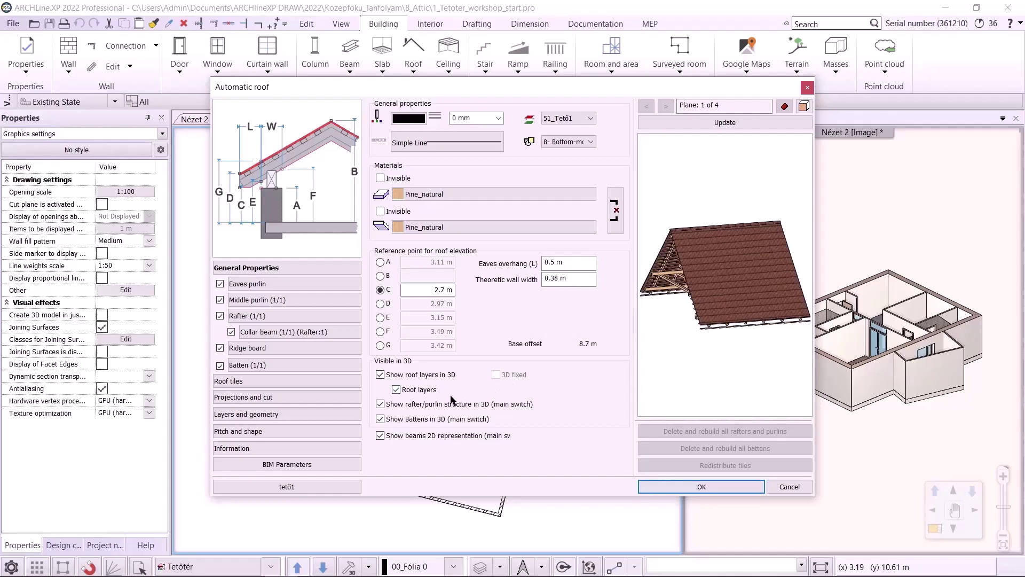
pyautogui.click(415, 392)
pyautogui.click(380, 405)
pyautogui.click(380, 420)
pyautogui.click(716, 123)
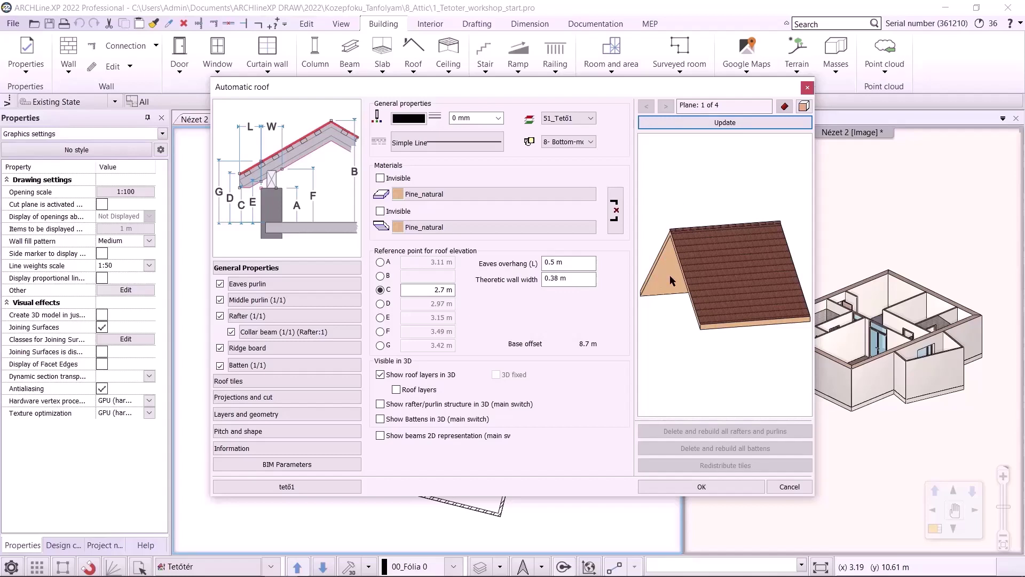
# Link the roof's upper and lower surface materials, set them to Cream_01, and update the preview
pyautogui.click(615, 211)
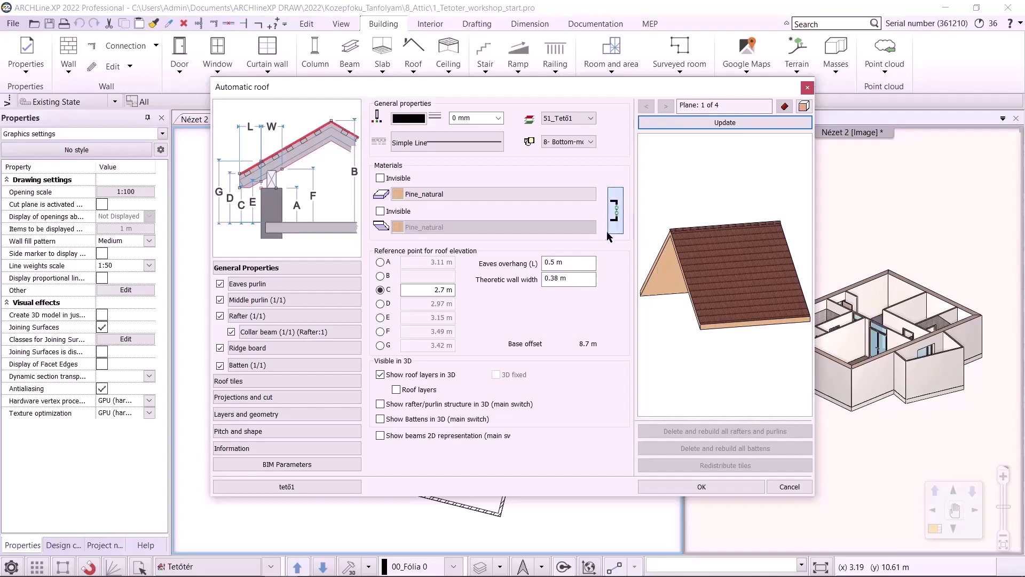
pyautogui.click(527, 193)
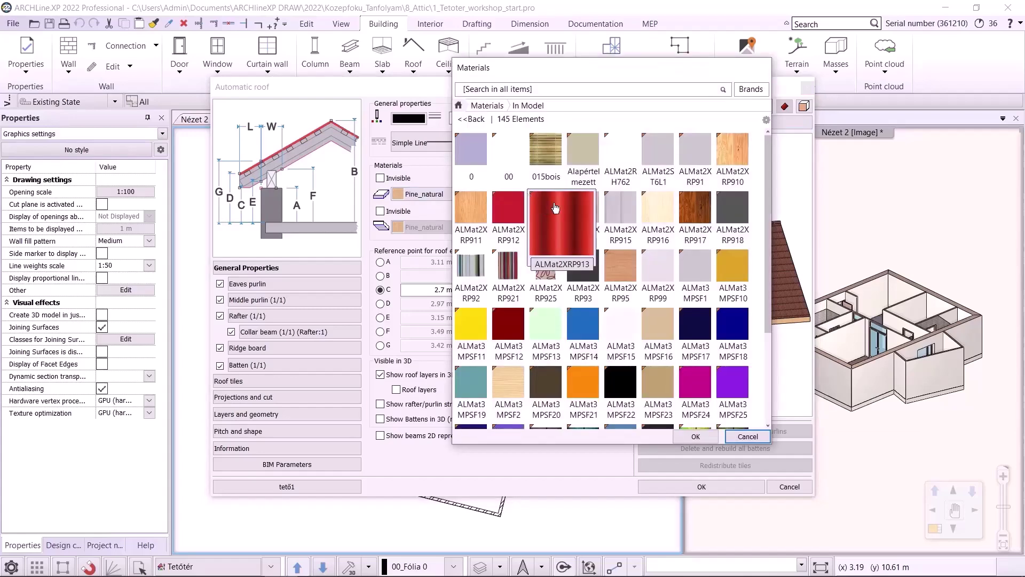
pyautogui.scroll(-10, 557, 209)
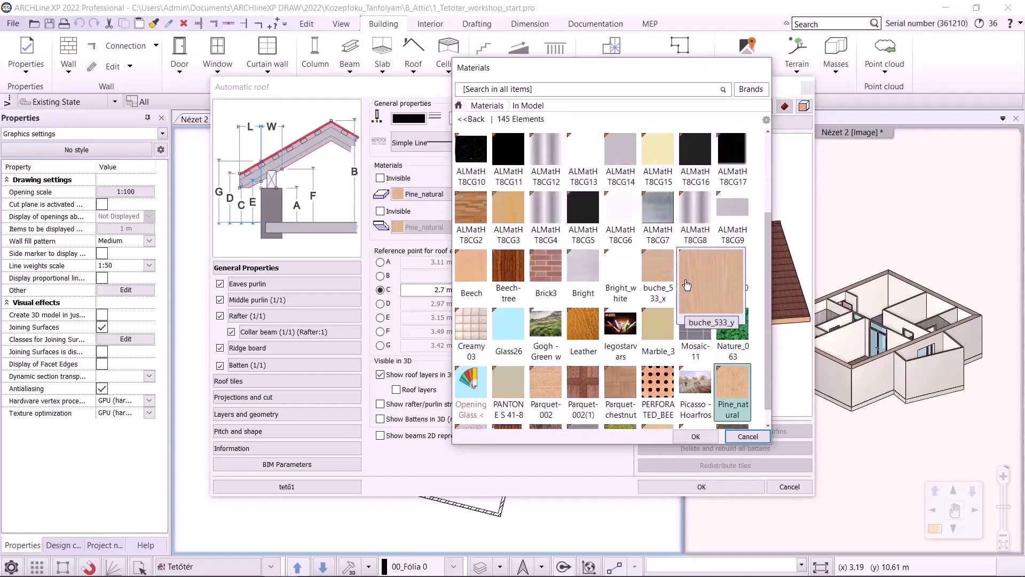
pyautogui.click(695, 437)
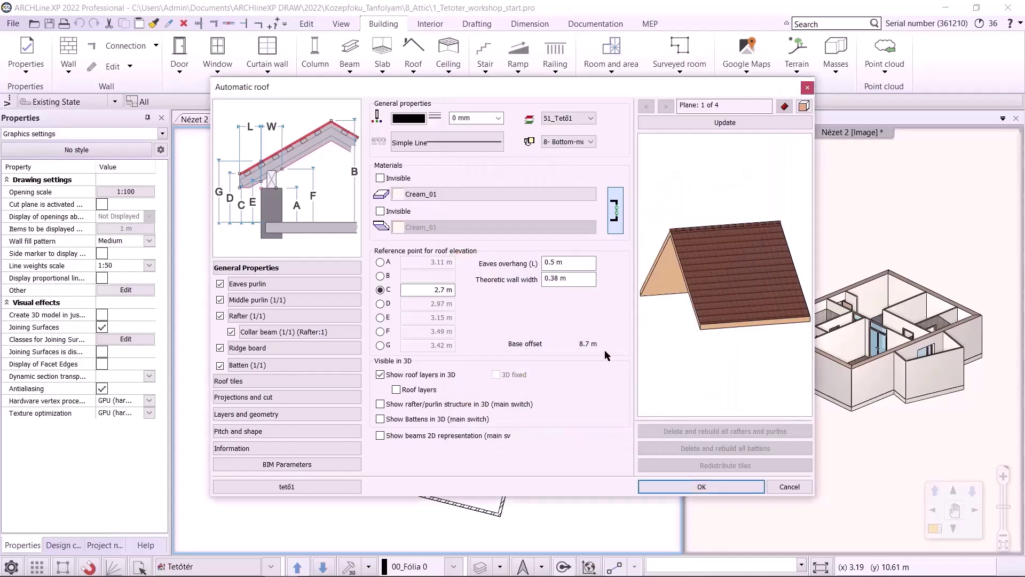
pyautogui.click(710, 123)
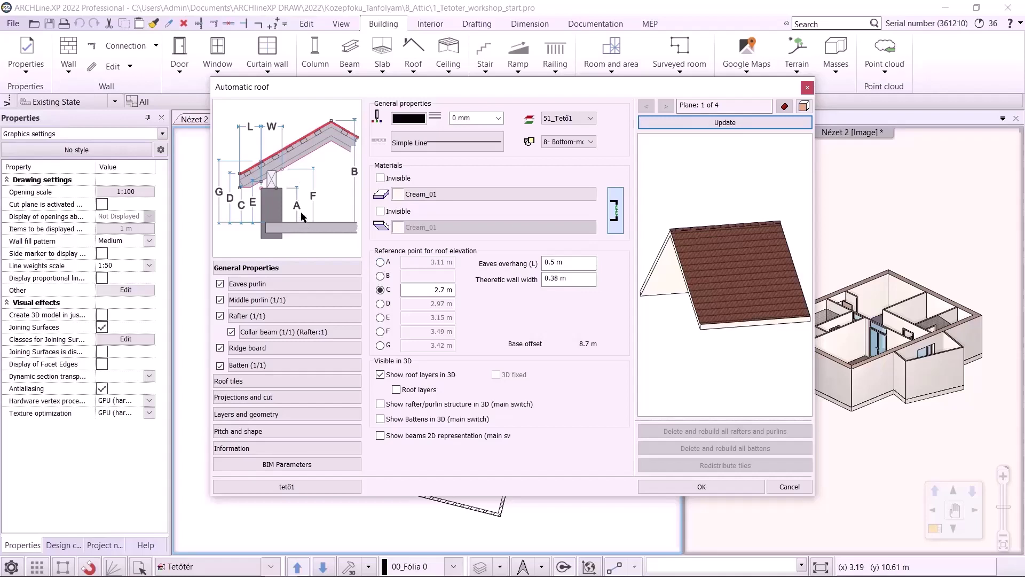
# Set the roof elevation at reference point A to 1 m and the eaves overhang to 0
pyautogui.click(381, 263)
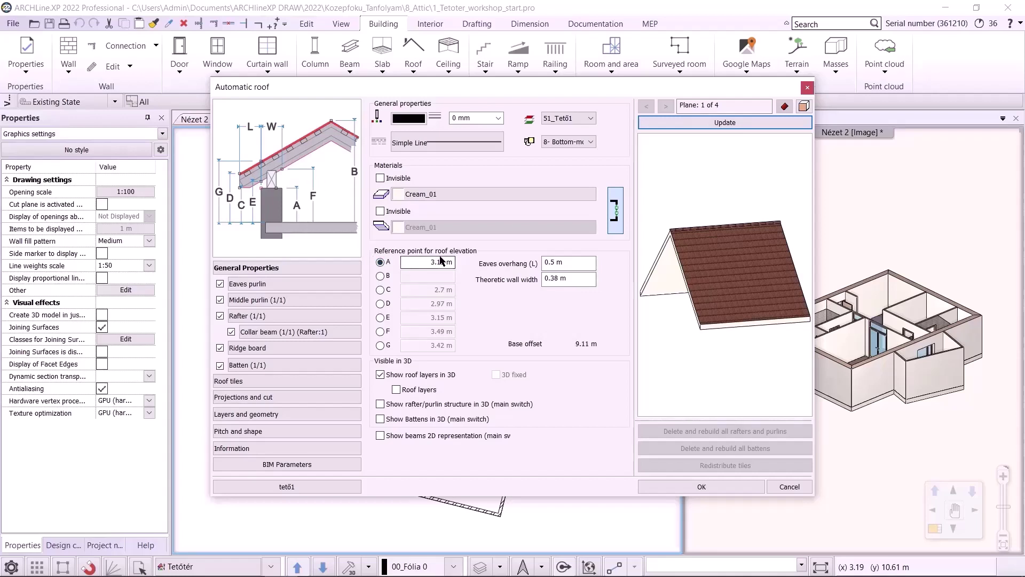
pyautogui.doubleClick(454, 263)
pyautogui.write('1')
pyautogui.press('Tab')
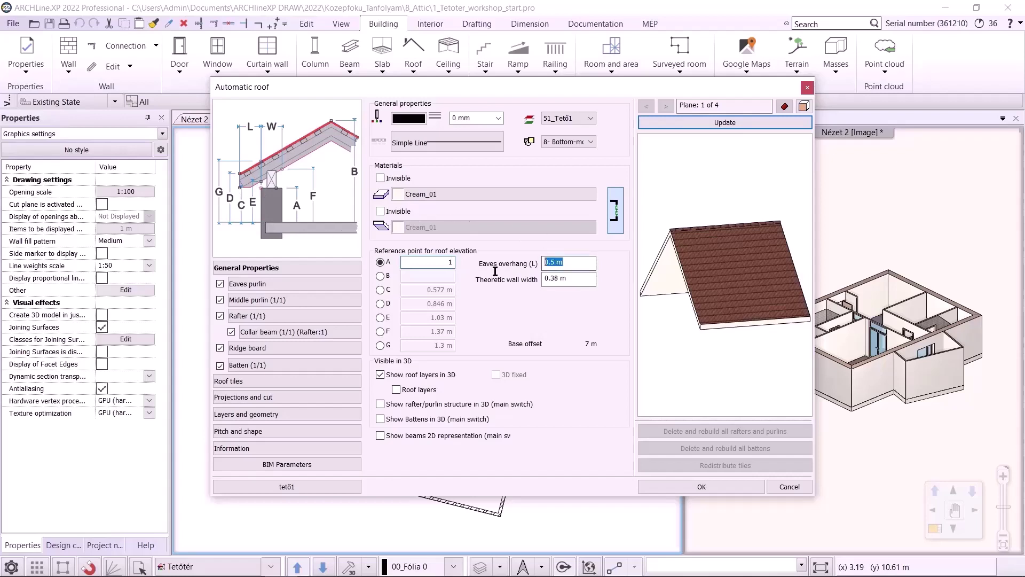
pyautogui.write('0')
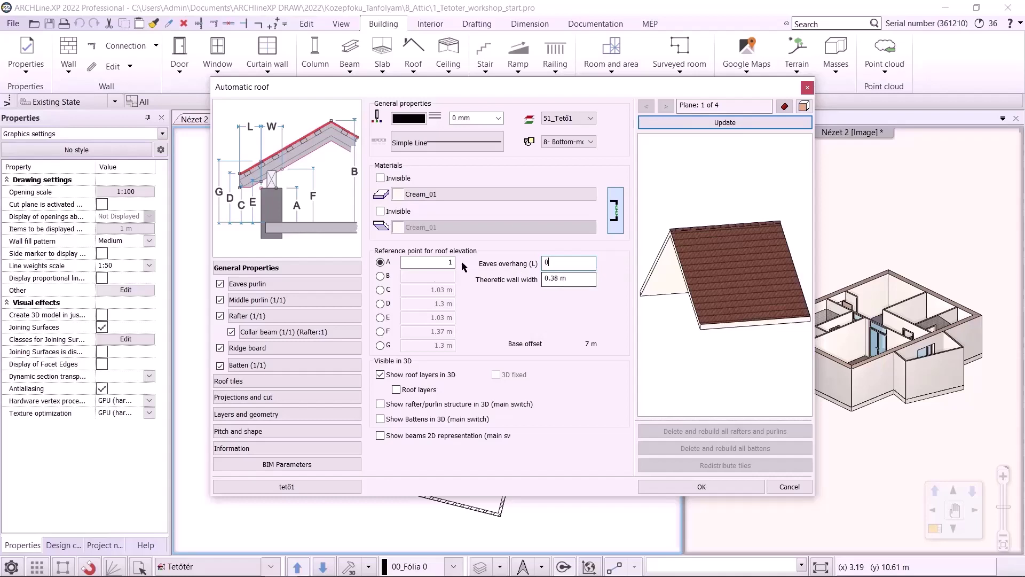
# Turn off the ridge and valley tiles for the roof and update the preview
pyautogui.click(267, 382)
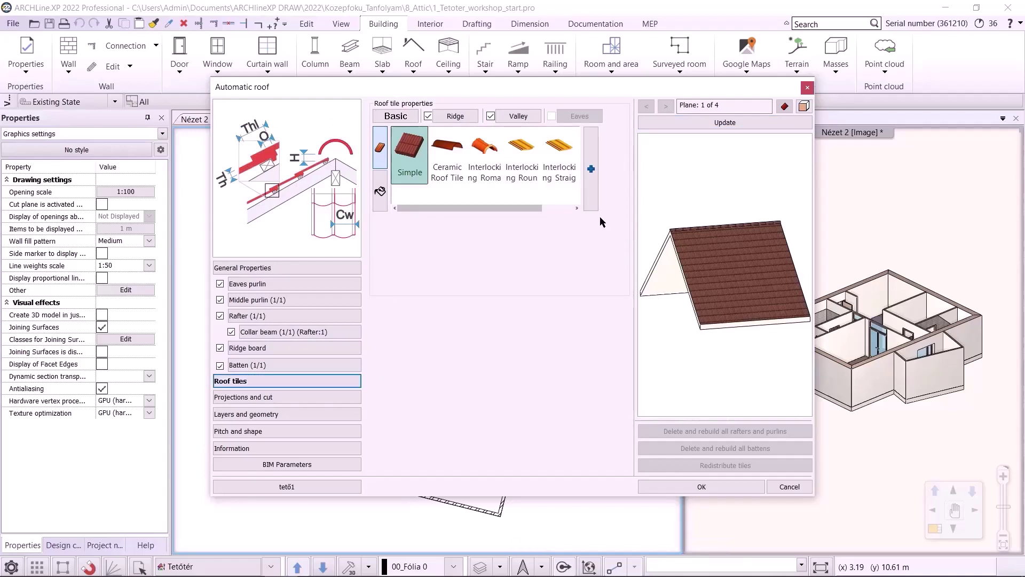
pyautogui.click(428, 116)
pyautogui.click(491, 116)
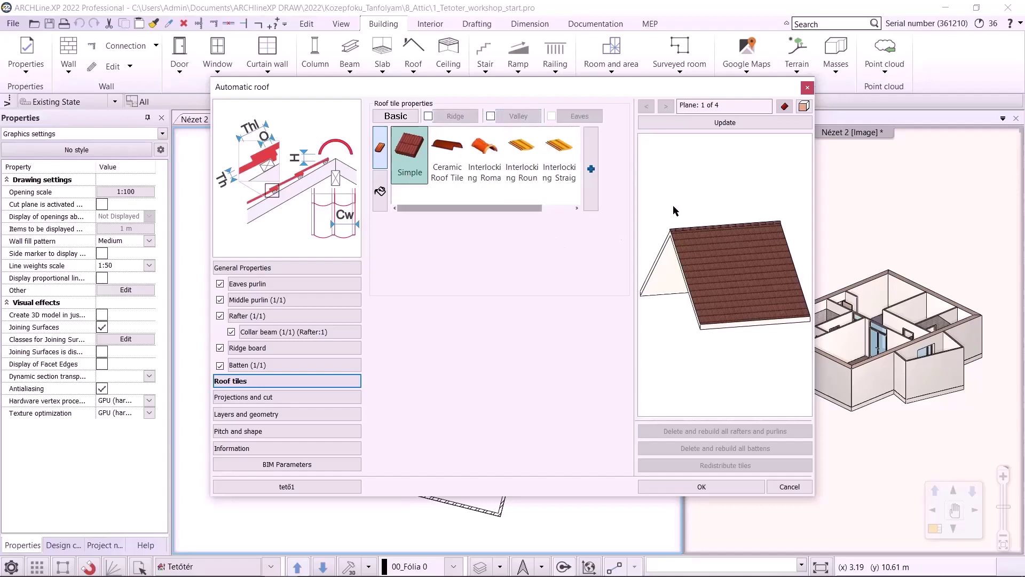
pyautogui.click(684, 123)
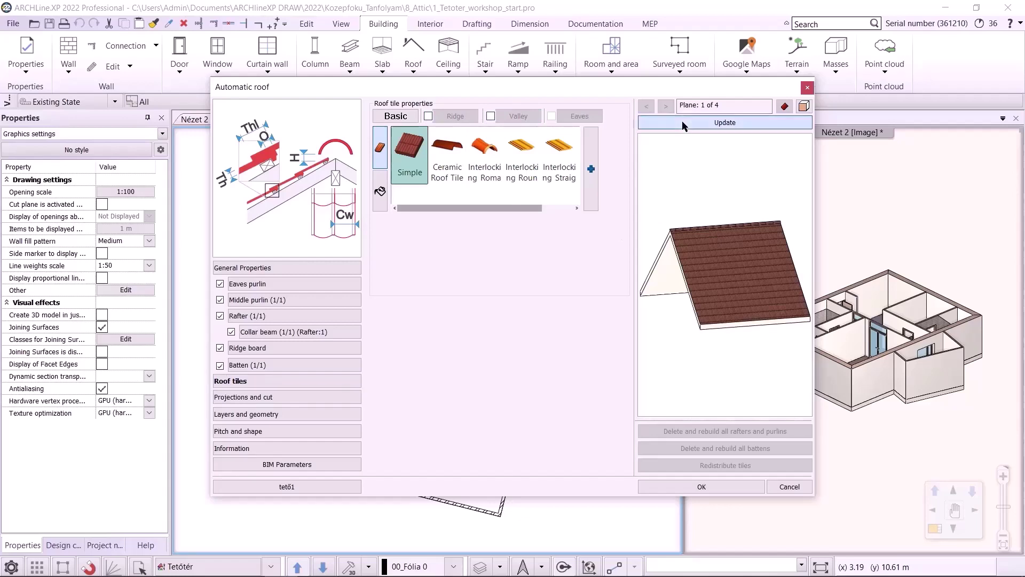
pyautogui.scroll(2, 681, 264)
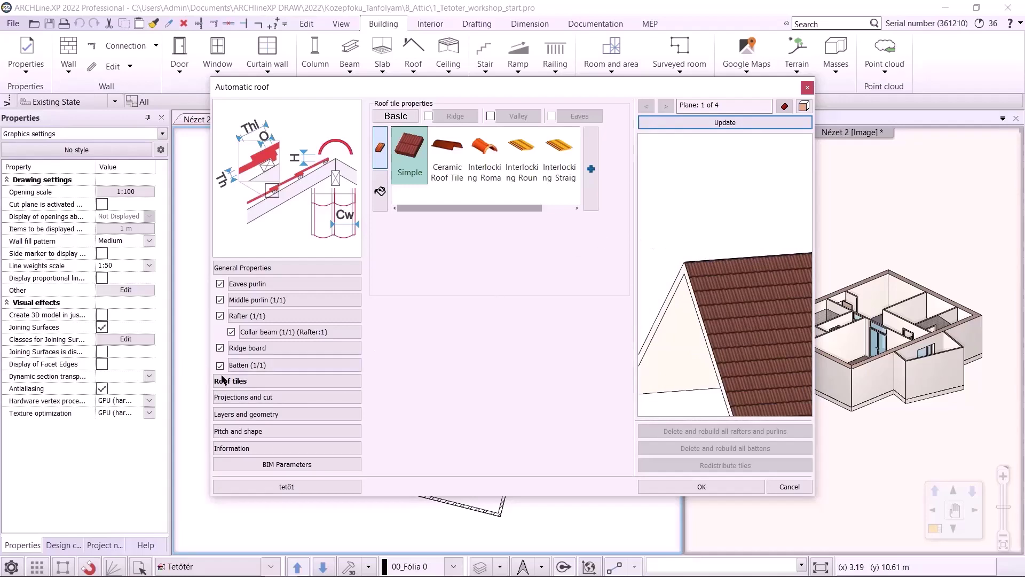
# Set the roof to cut on all floors and hide its projection on the upper and below floors
pyautogui.click(225, 400)
pyautogui.click(225, 398)
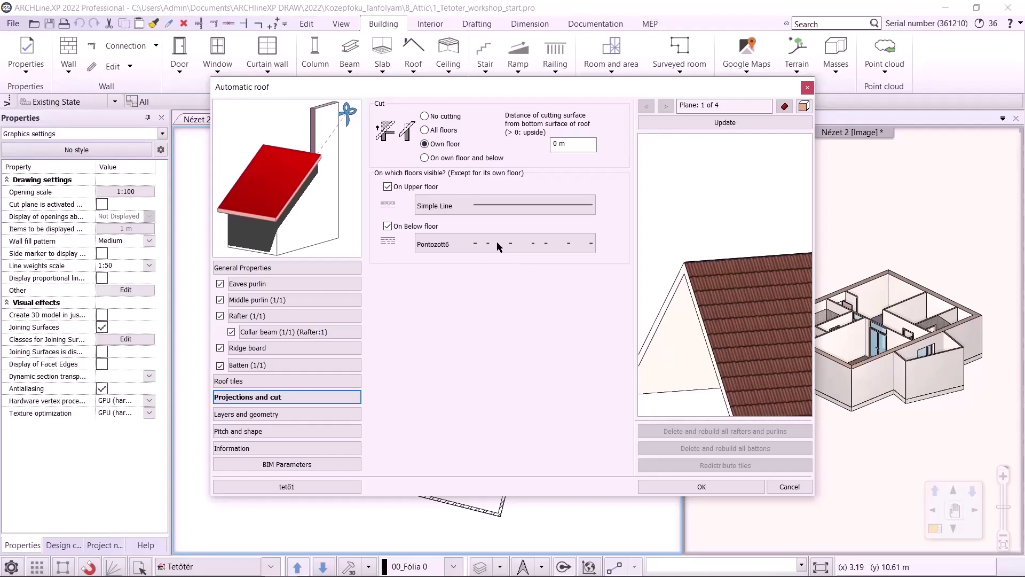
pyautogui.click(443, 131)
pyautogui.click(387, 186)
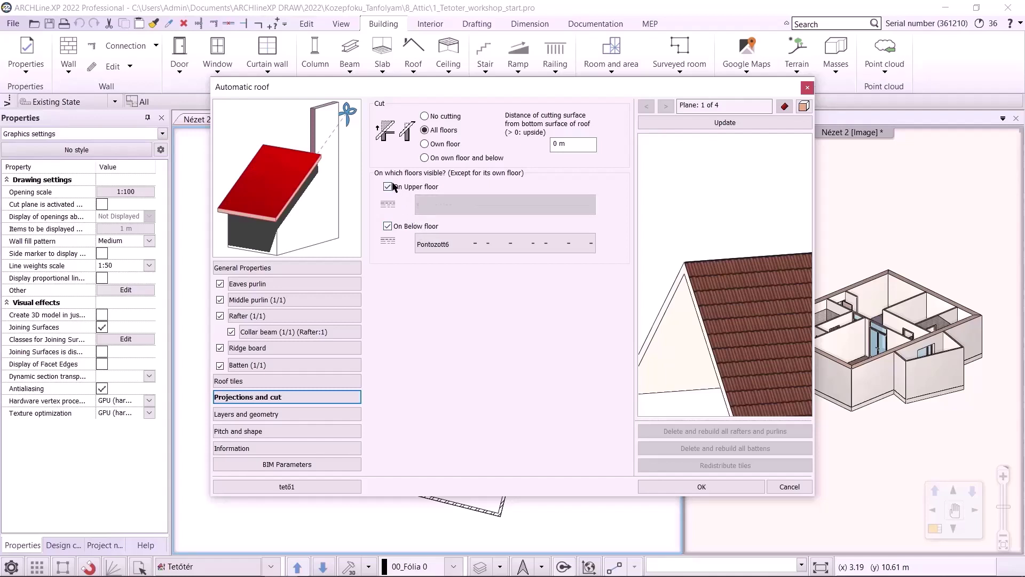
pyautogui.click(388, 226)
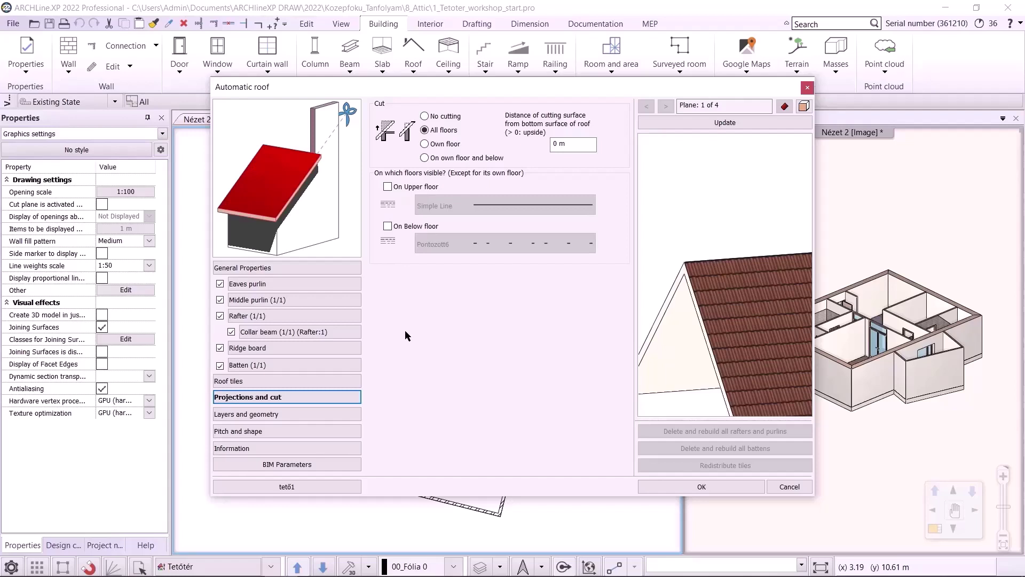
# Save the roof settings as a new style named "simple roof 2" and accept the roof properties
pyautogui.click(251, 488)
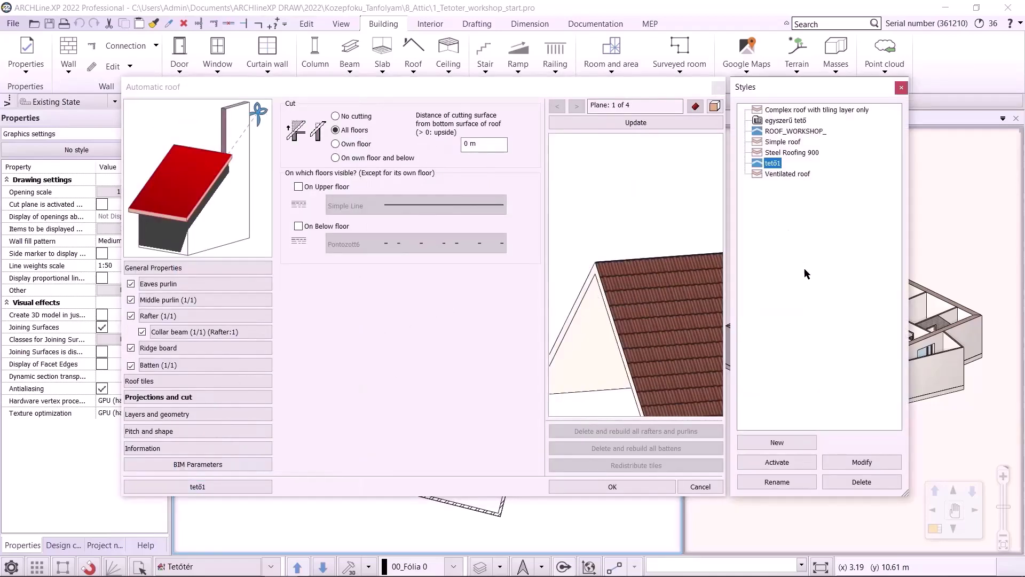
pyautogui.click(777, 443)
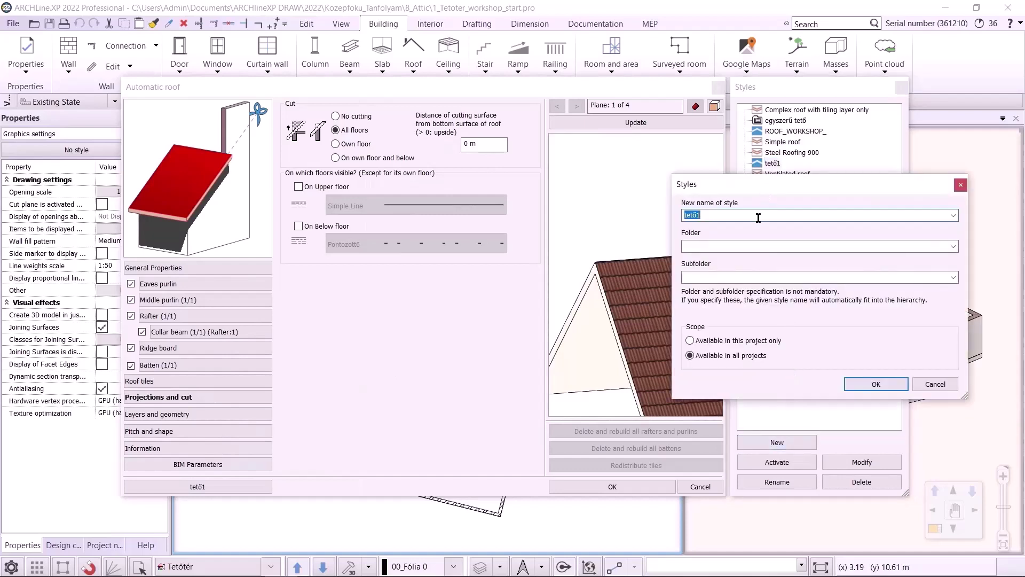
pyautogui.write('simple roof 2')
pyautogui.click(863, 390)
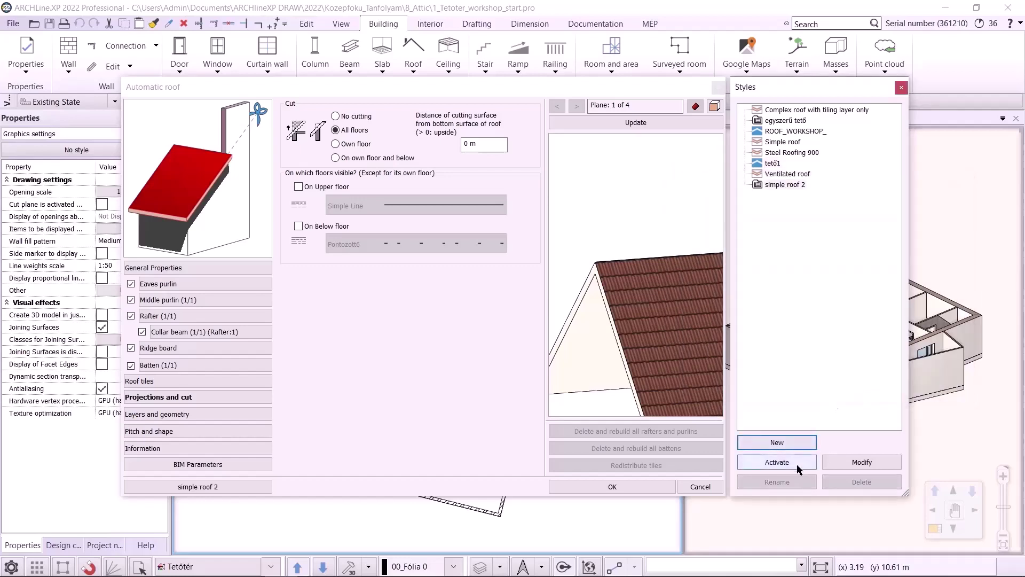
pyautogui.click(612, 487)
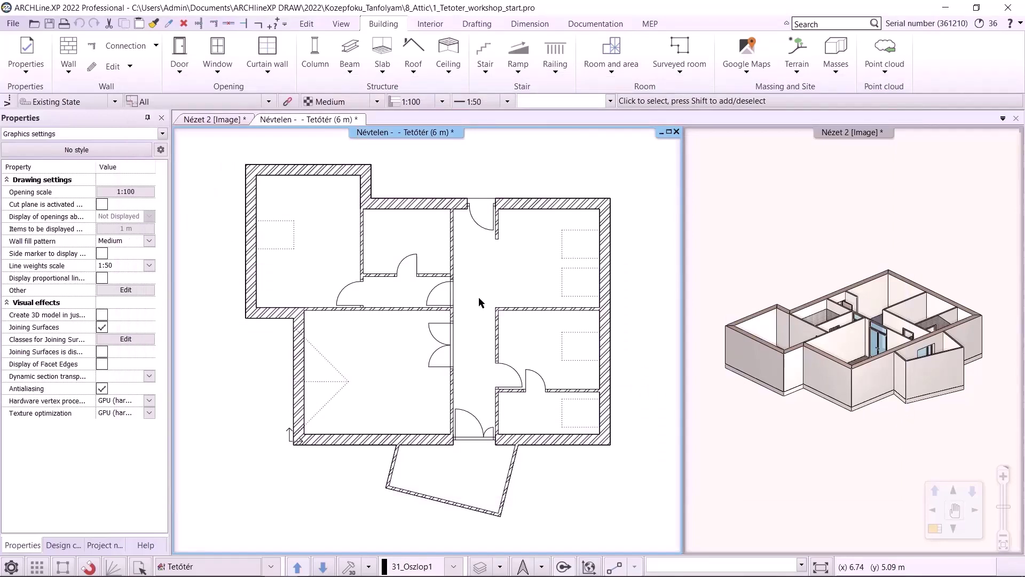
# Outline a three-point roof plane along the outer corners of the angled projection by the double door, with heights referring to its lowest point
pyautogui.click(413, 75)
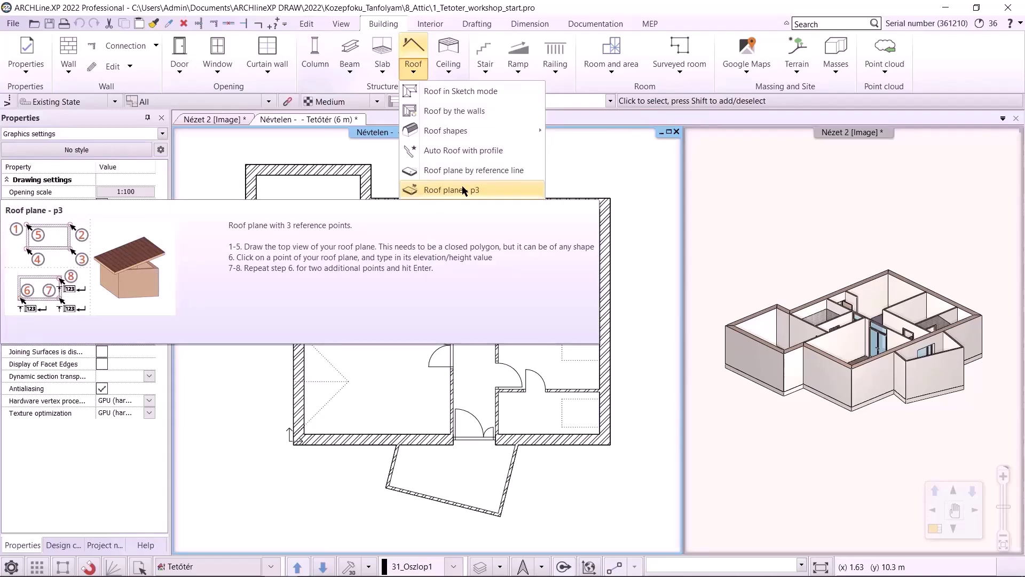
pyautogui.click(463, 190)
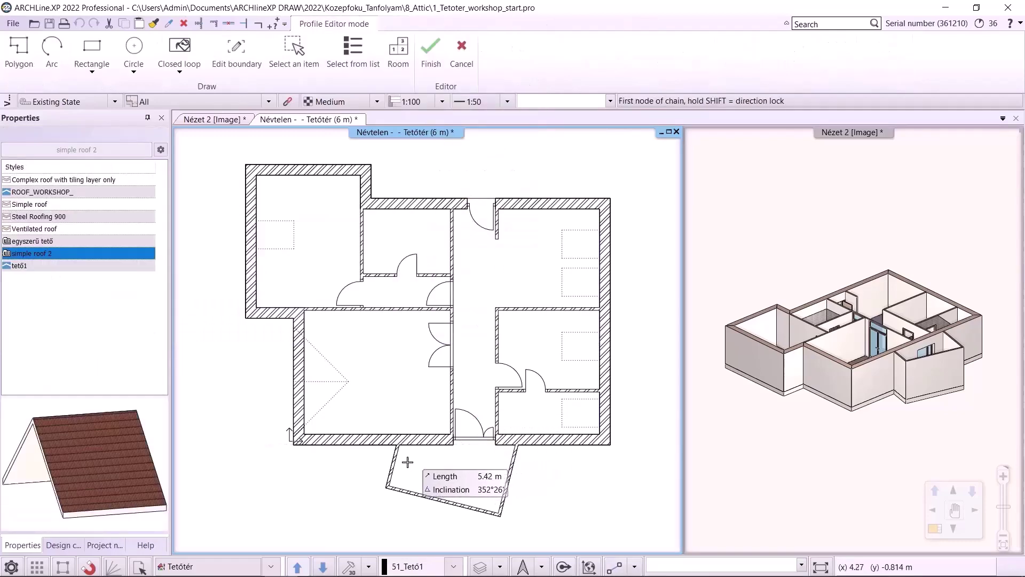
pyautogui.scroll(3, 407, 462)
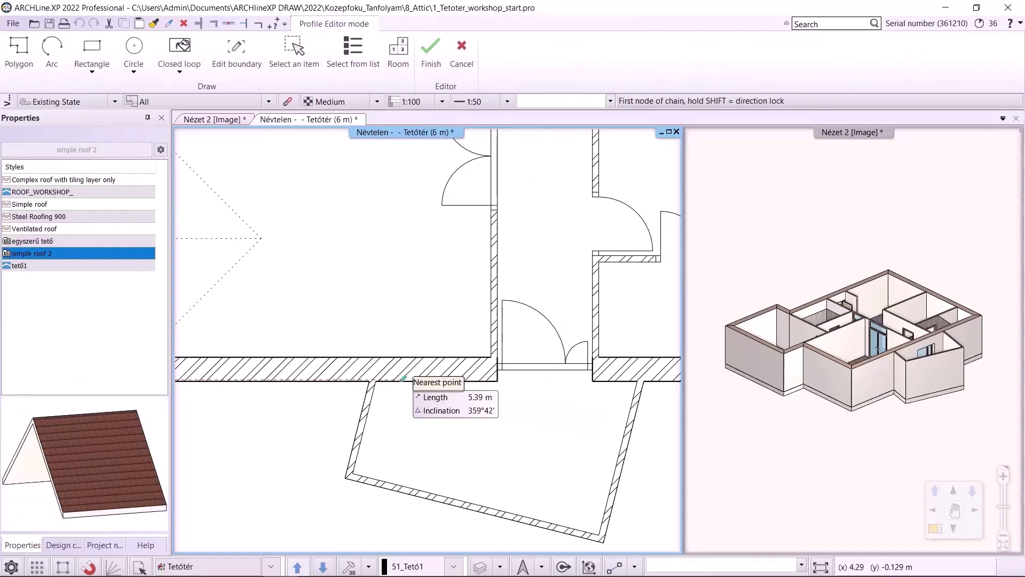
pyautogui.click(369, 381)
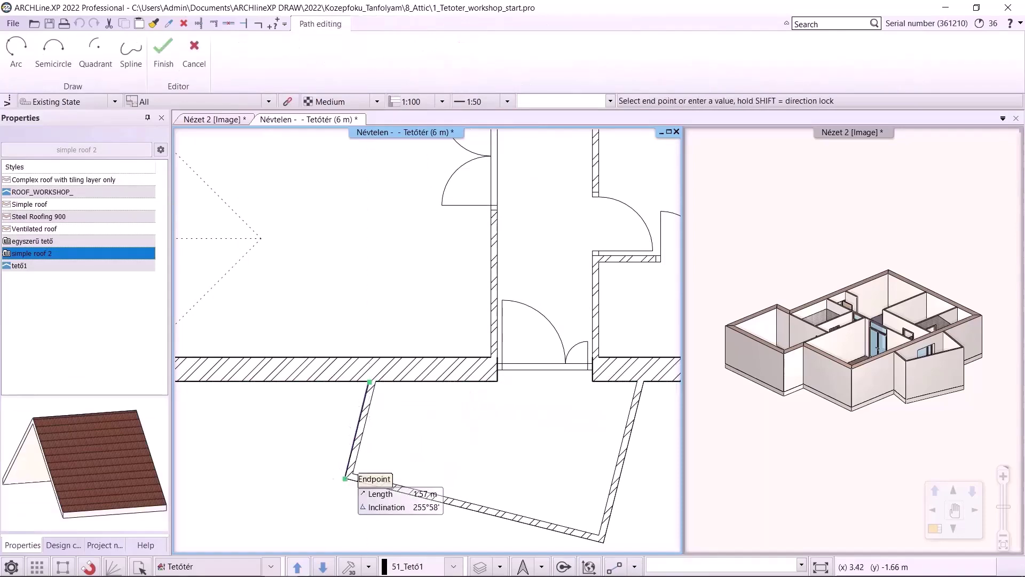
pyautogui.click(346, 478)
pyautogui.moveTo(609, 545); pyautogui.dragTo(546, 460, button='middle')
pyautogui.click(546, 457)
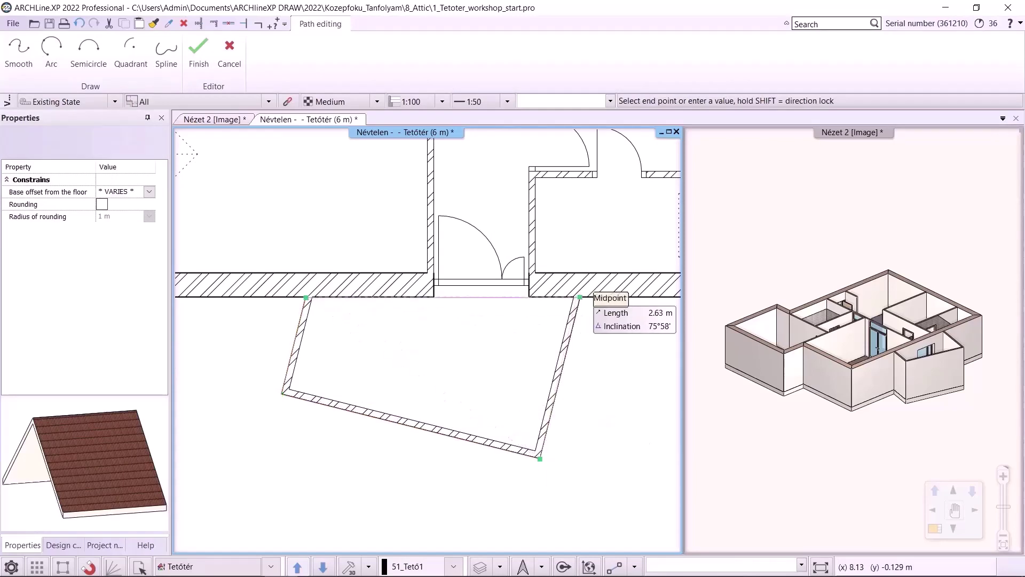
pyautogui.click(581, 297)
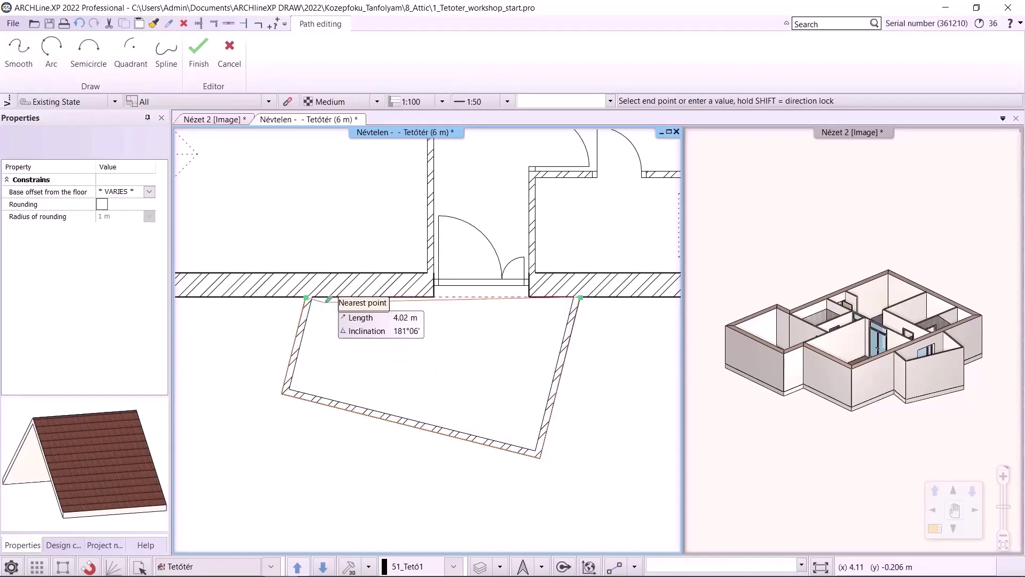
pyautogui.press('Return')
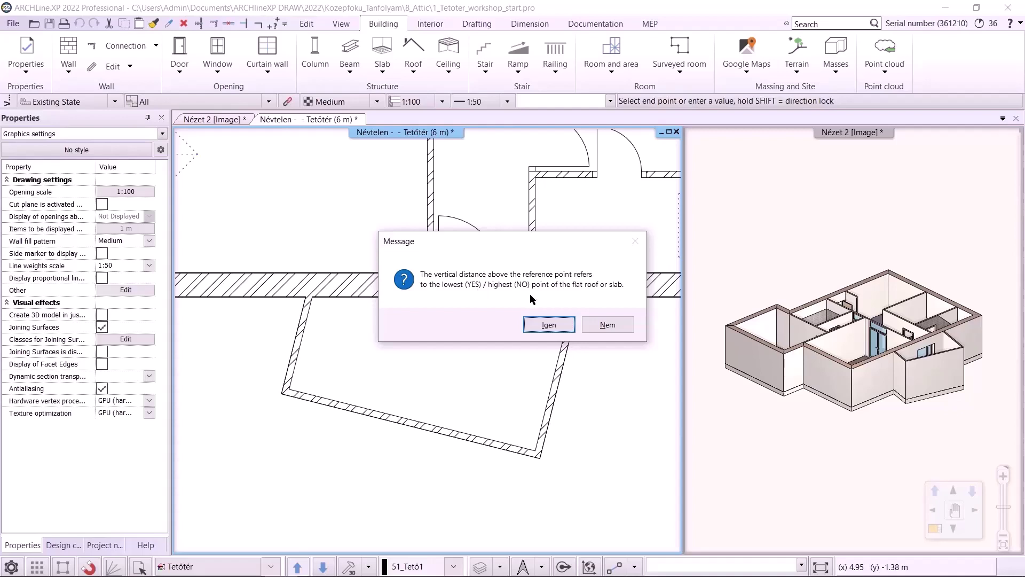
pyautogui.click(547, 324)
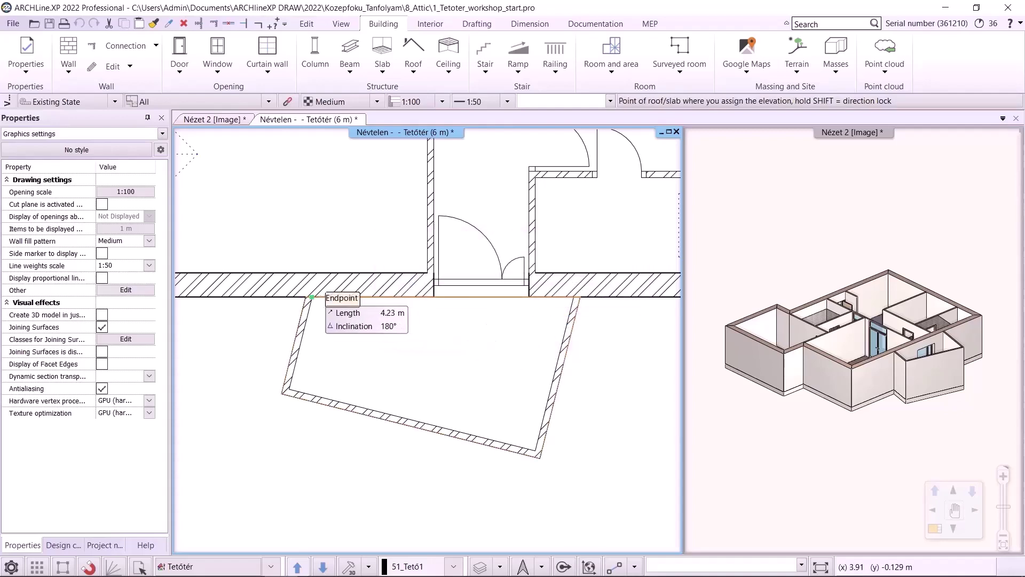
# Assign bottom-face elevations of 1.8 m to the roof plane's upper-left and lower-left corners and 2.6 m to its lower-right corner
pyautogui.click(312, 297)
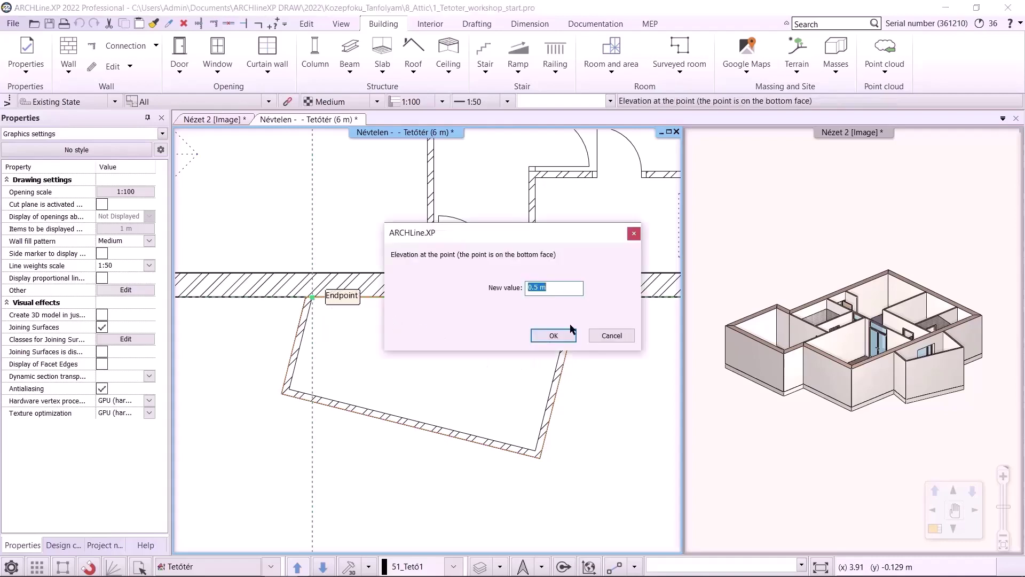
pyautogui.write('1,8')
pyautogui.click(552, 336)
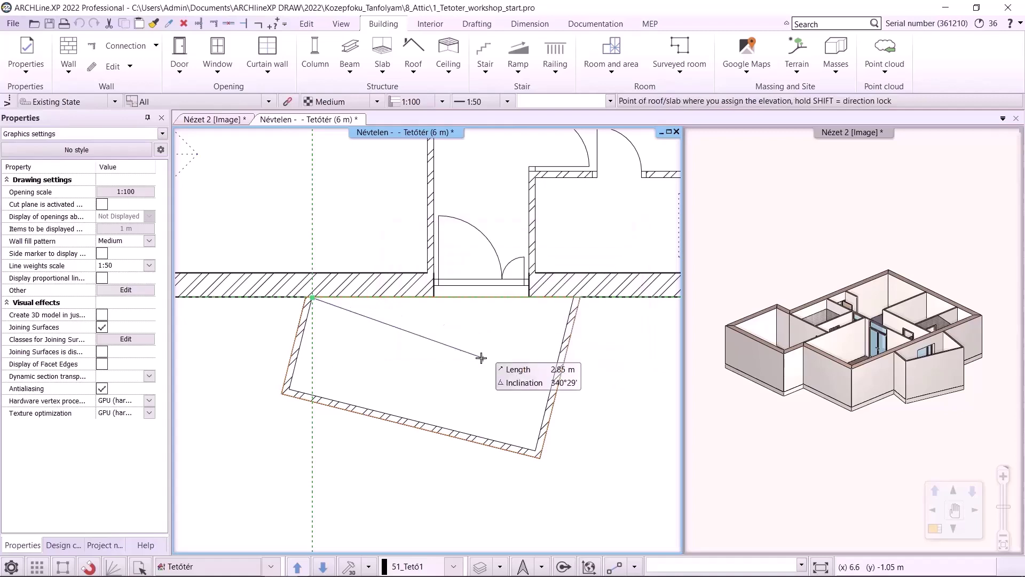
pyautogui.click(289, 389)
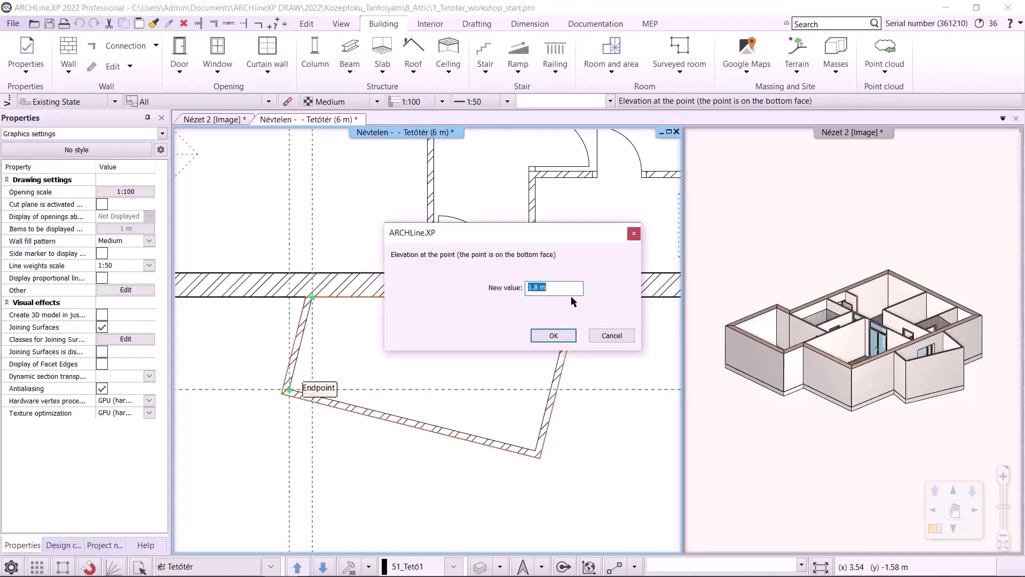
pyautogui.click(554, 336)
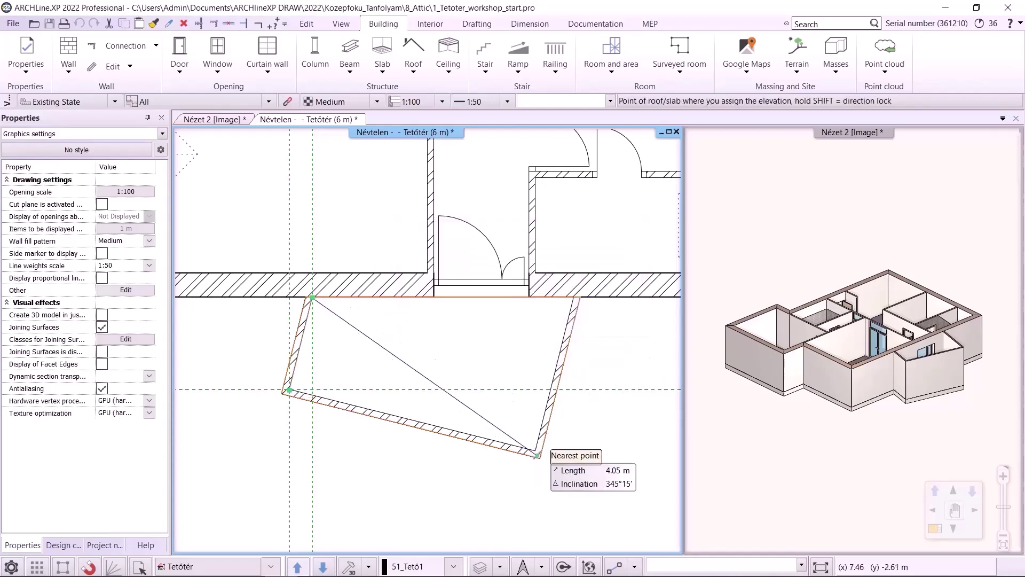
pyautogui.click(535, 452)
pyautogui.write('2,6')
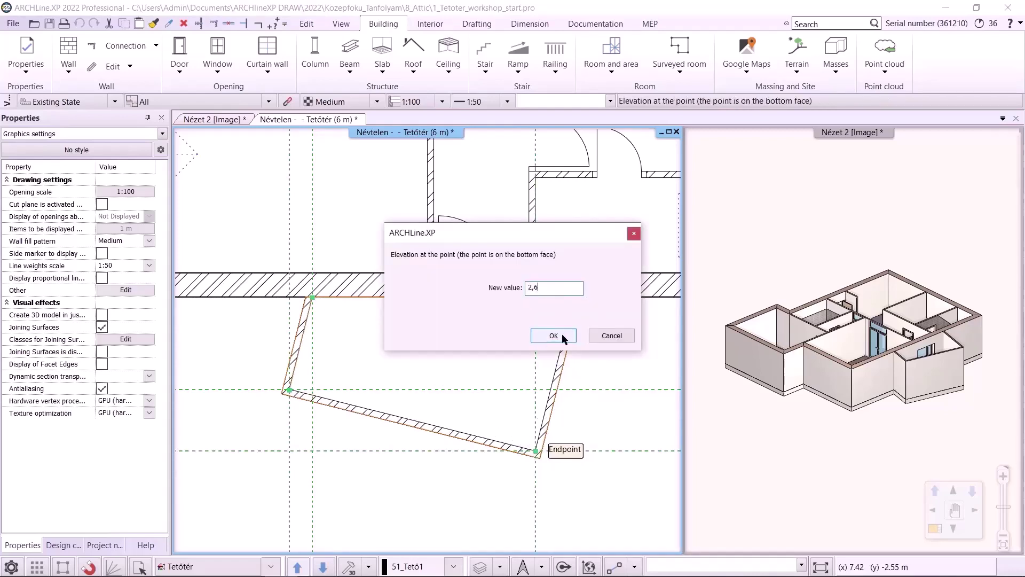
pyautogui.click(536, 335)
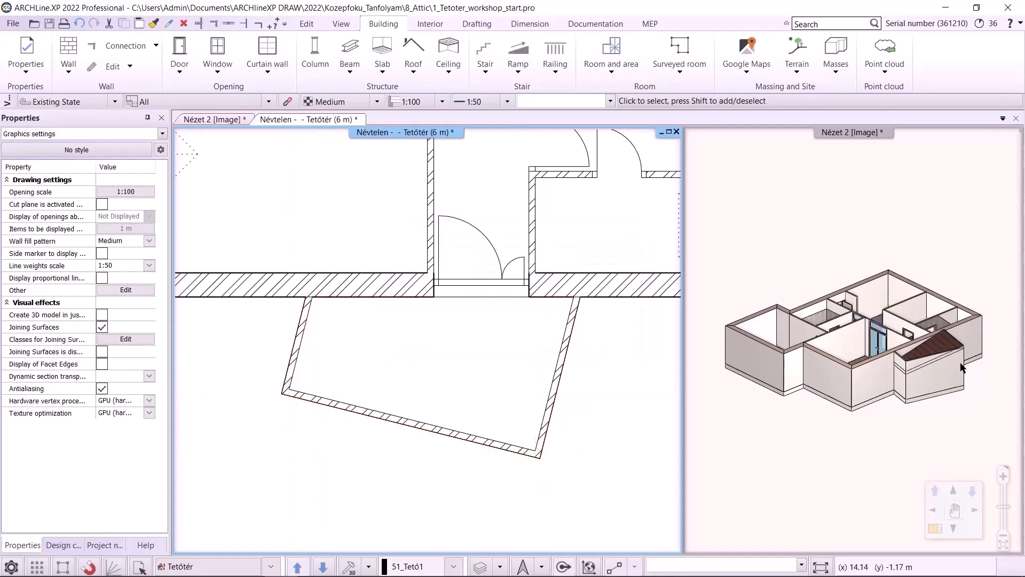
# Make the 3D view the main window, look at the roof plane over the angled projection, and rebuild the 3D model
pyautogui.click(908, 352)
pyautogui.scroll(3, 910, 350)
pyautogui.scroll(2, 911, 350)
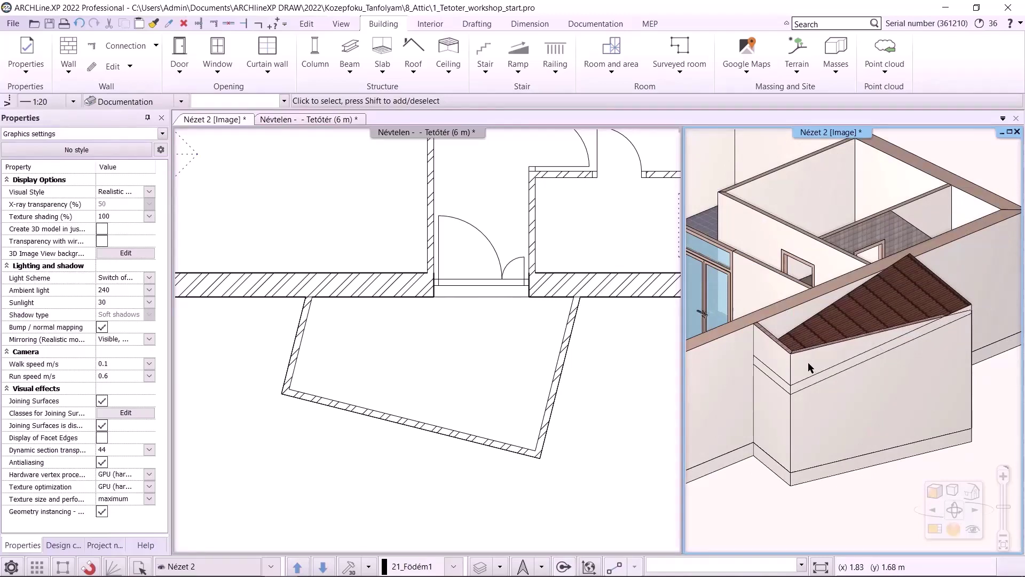
pyautogui.click(934, 529)
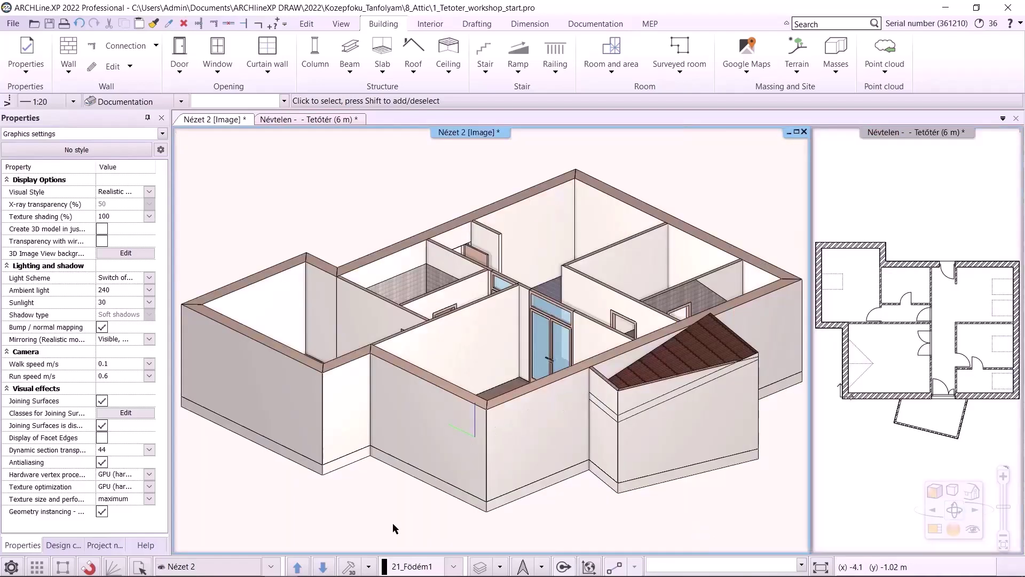
pyautogui.click(350, 567)
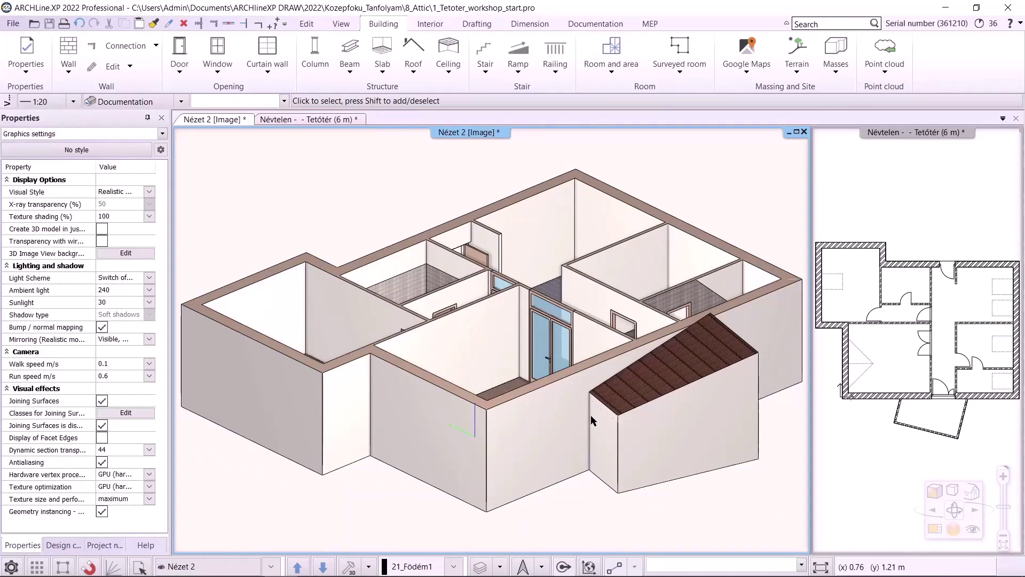
# Return to the attic floor plan and set the default roof's eaves overhang to 0.38 m
pyautogui.click(919, 374)
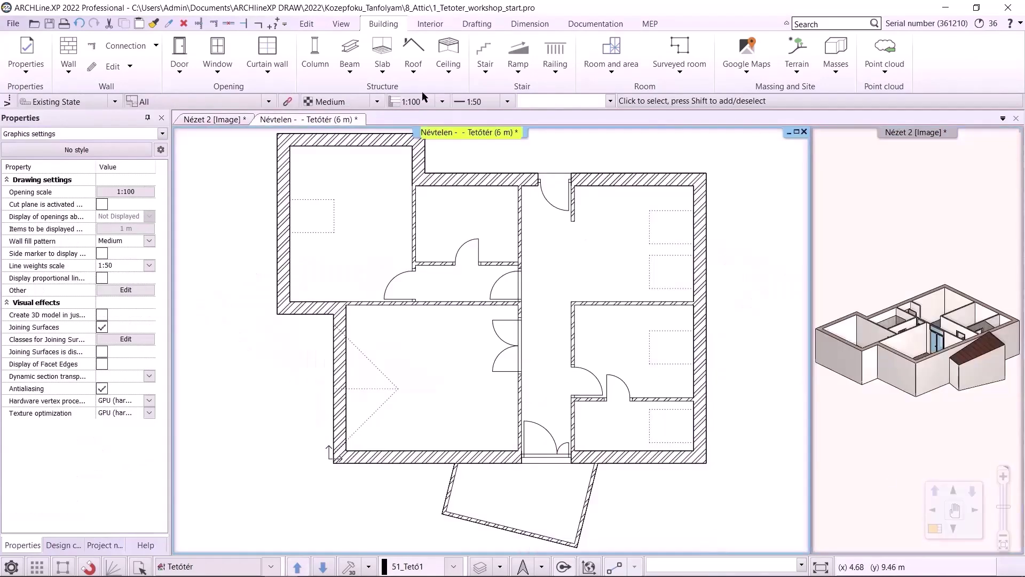
pyautogui.rightClick(410, 48)
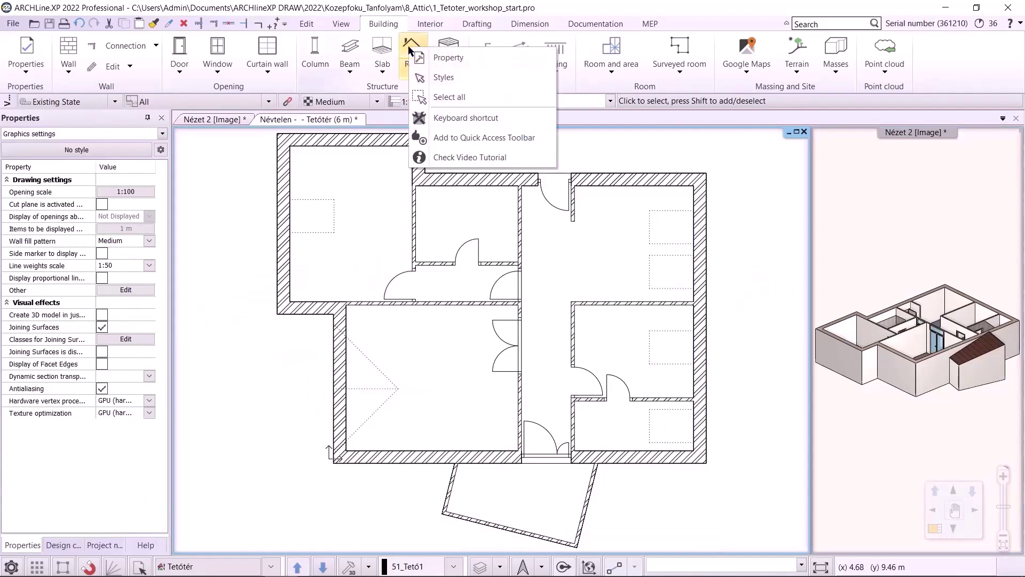
pyautogui.click(453, 59)
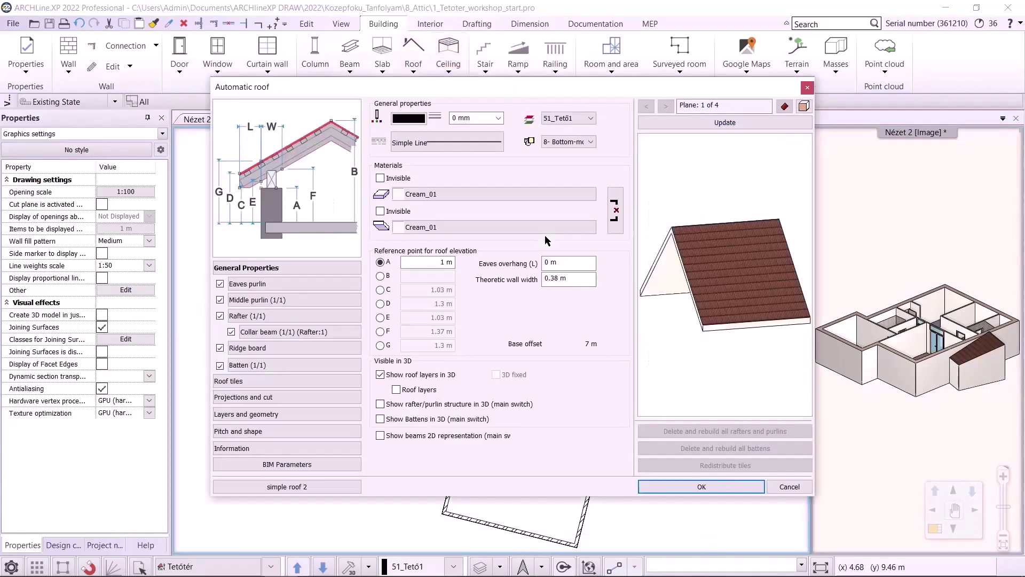
pyautogui.click(553, 262)
pyautogui.write('0,38')
# Set the default roof's main slope to 30° and accept the roof properties
pyautogui.click(265, 432)
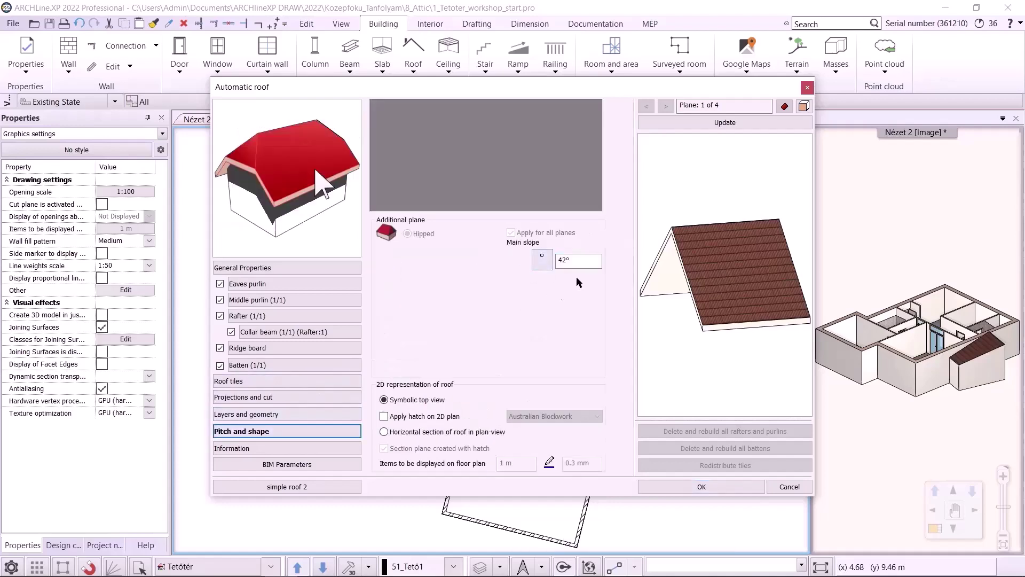
pyautogui.doubleClick(570, 263)
pyautogui.write('30')
pyautogui.click(726, 488)
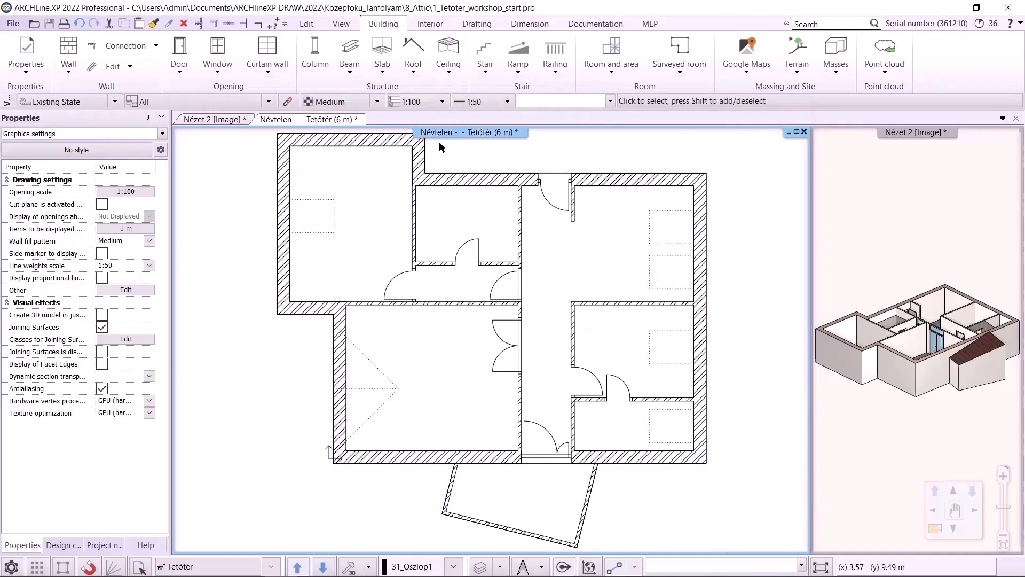
# Create a roof in Sketch mode by outlining the inner corners of the main house's exterior walls and closing the contour
pyautogui.click(407, 72)
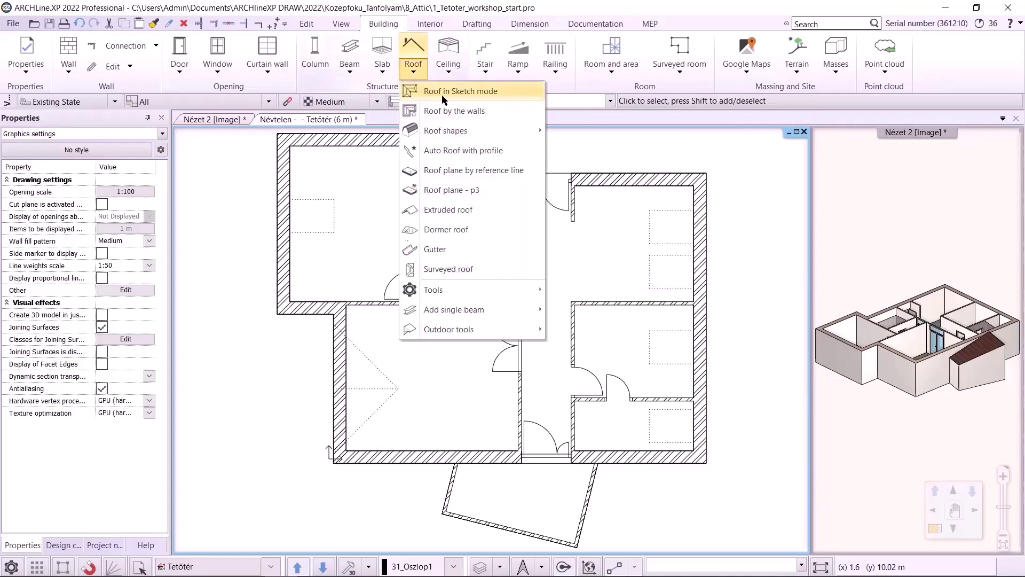
pyautogui.click(442, 92)
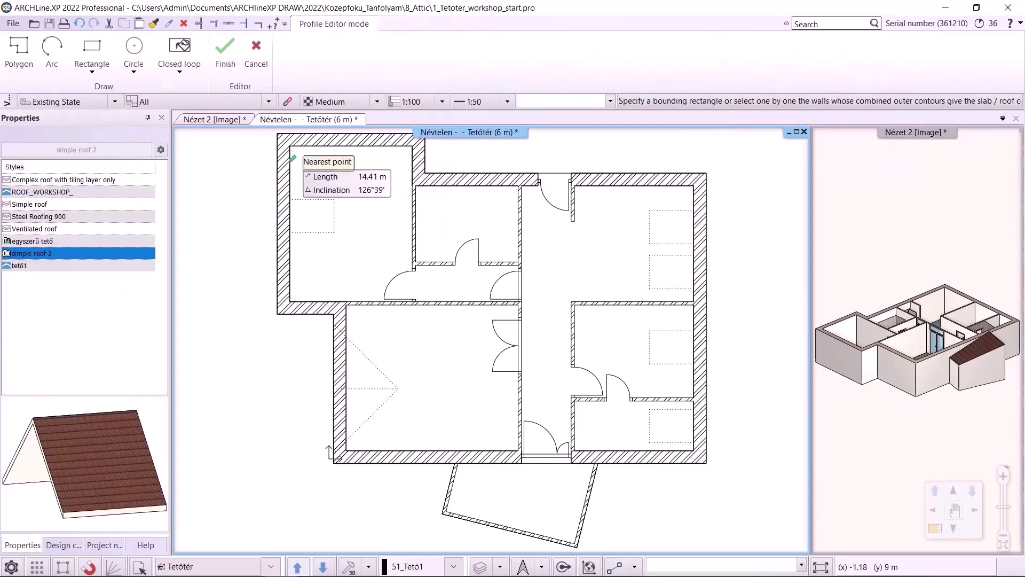
pyautogui.click(290, 146)
pyautogui.click(412, 146)
pyautogui.scroll(2, 412, 160)
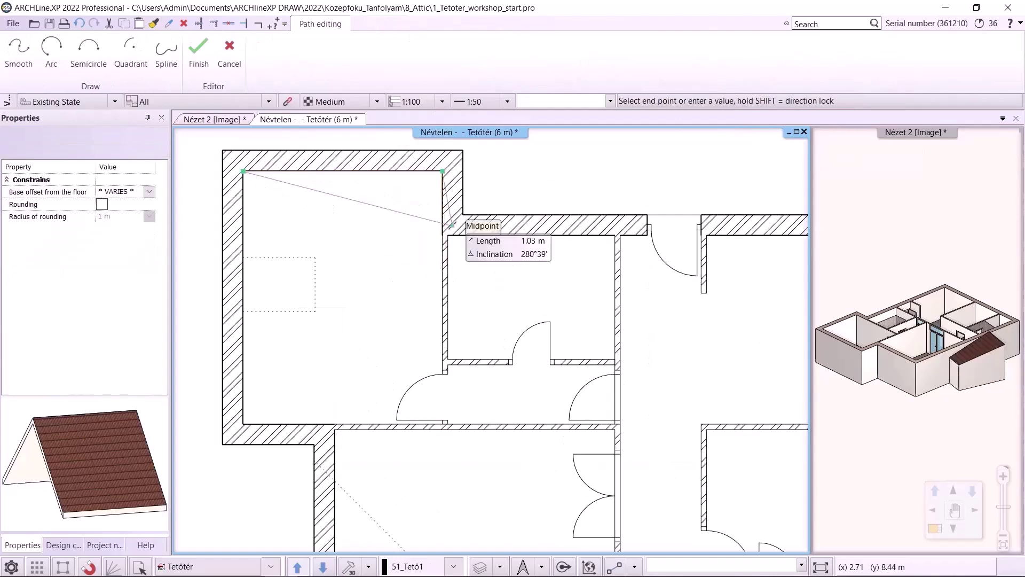
pyautogui.click(412, 186)
pyautogui.click(635, 211)
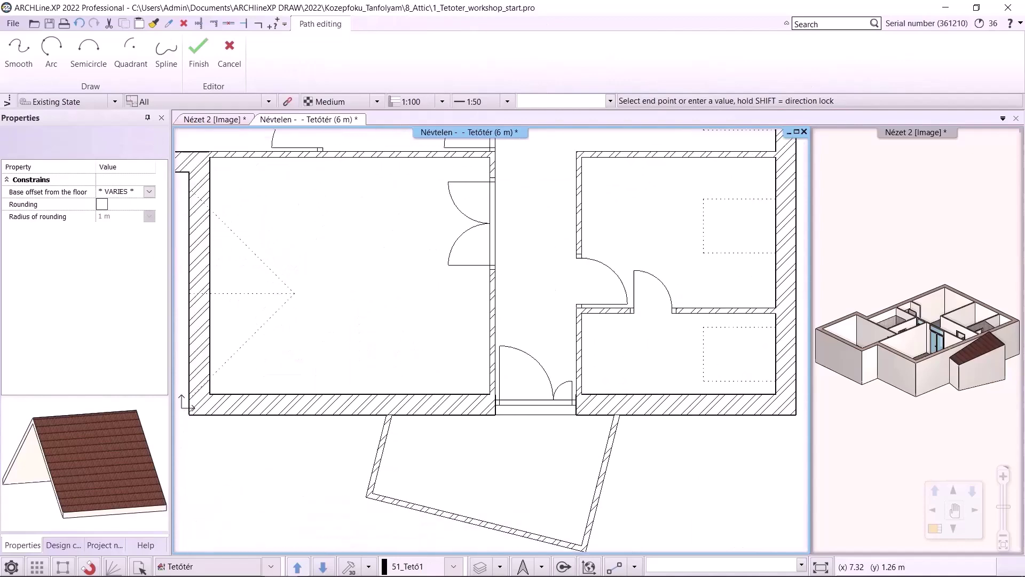
pyautogui.scroll(2, 299, 408)
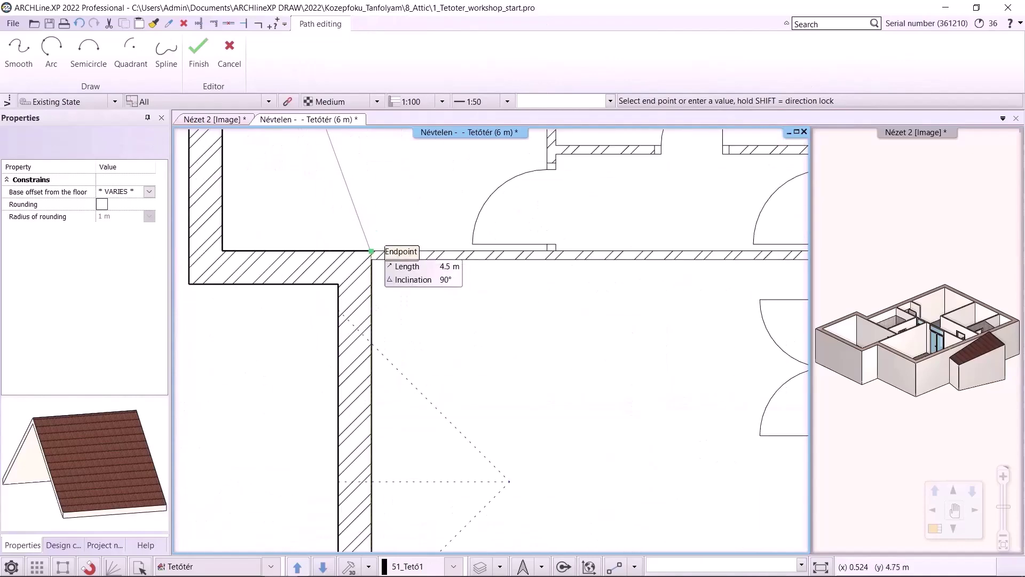
pyautogui.click(373, 250)
pyautogui.click(222, 250)
pyautogui.scroll(-2, 222, 250)
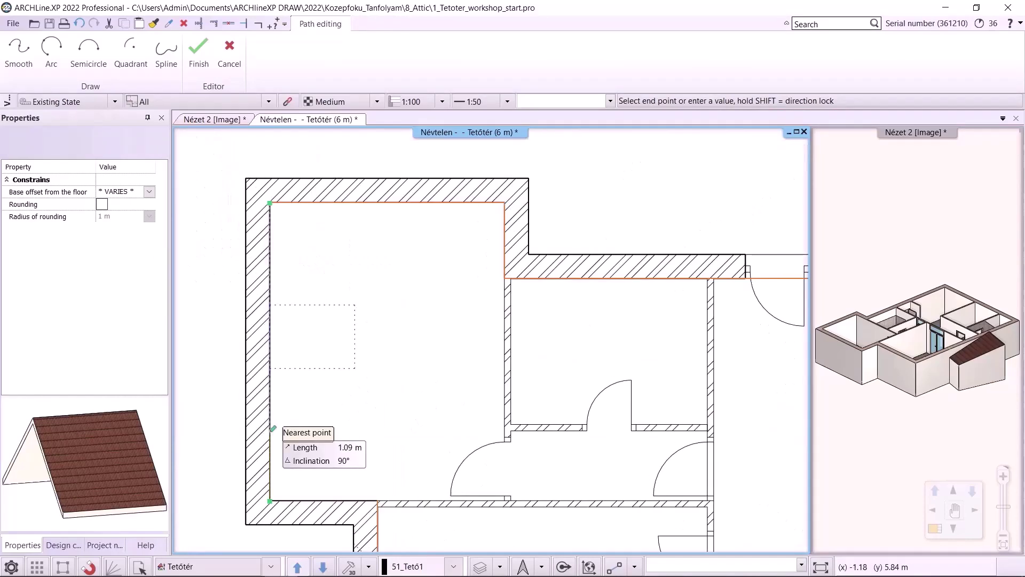
pyautogui.rightClick(298, 231)
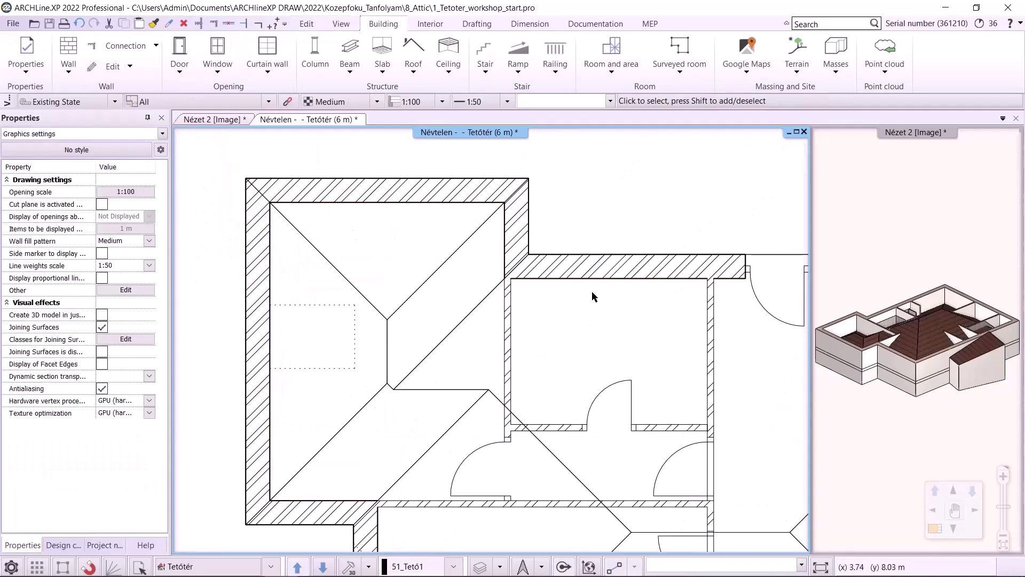
# Open the pitch and shape settings of the new hipped roof over the main house
pyautogui.scroll(-2, 603, 269)
pyautogui.scroll(-1, 538, 261)
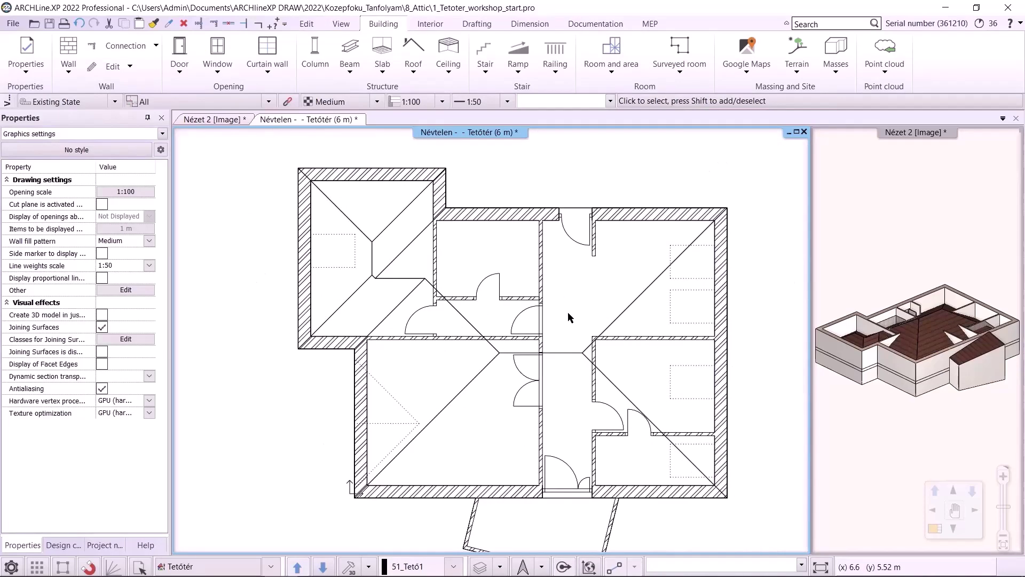
pyautogui.click(561, 354)
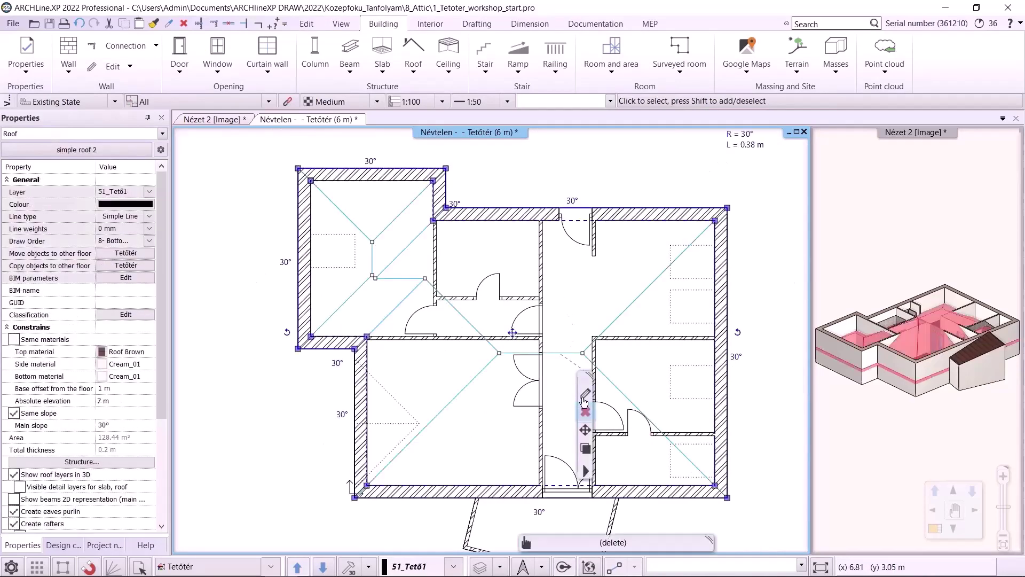
pyautogui.doubleClick(581, 327)
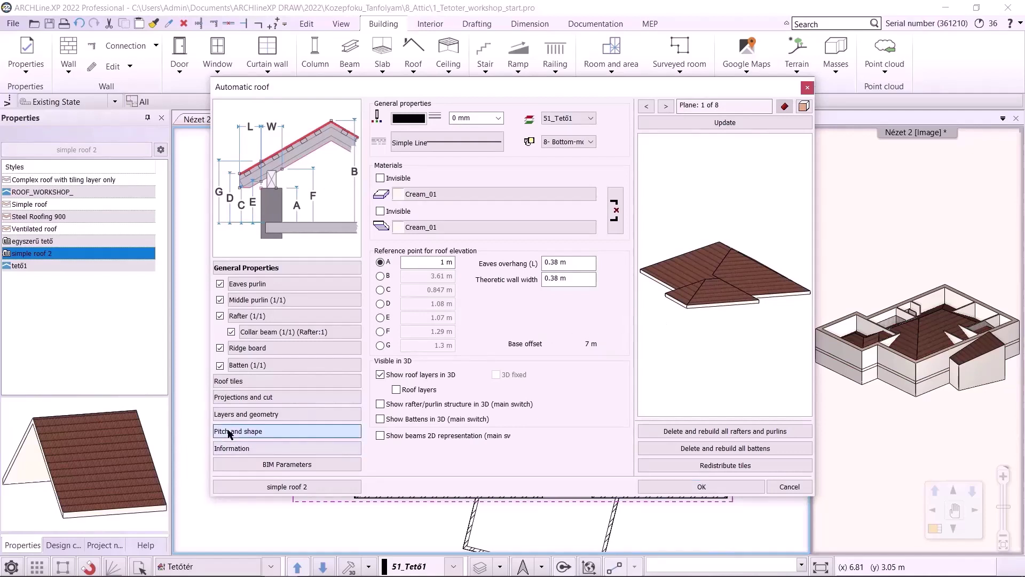
pyautogui.click(321, 431)
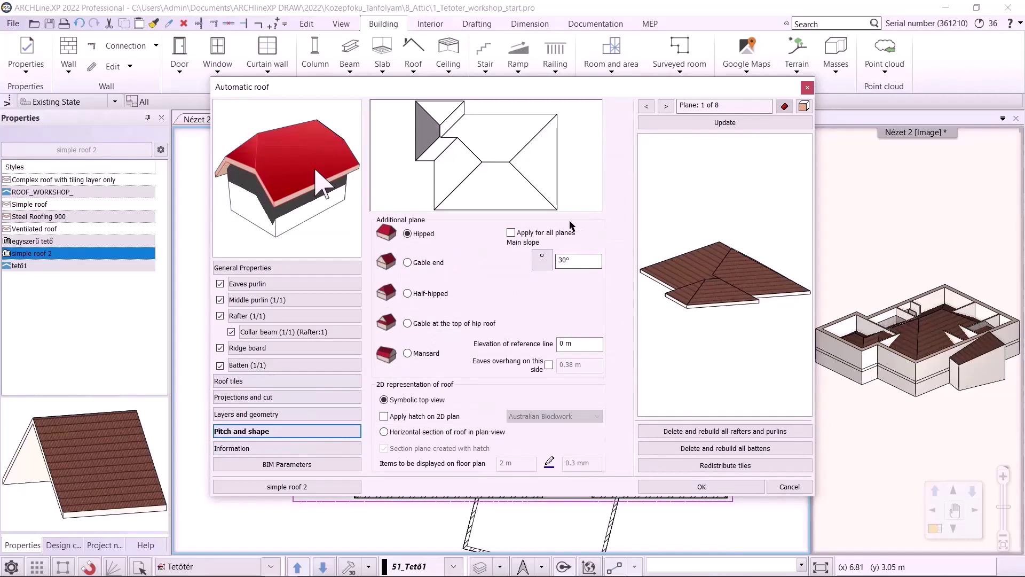
# Step through the individual planes of the roof to see which one each selection controls
pyautogui.click(492, 190)
pyautogui.click(506, 135)
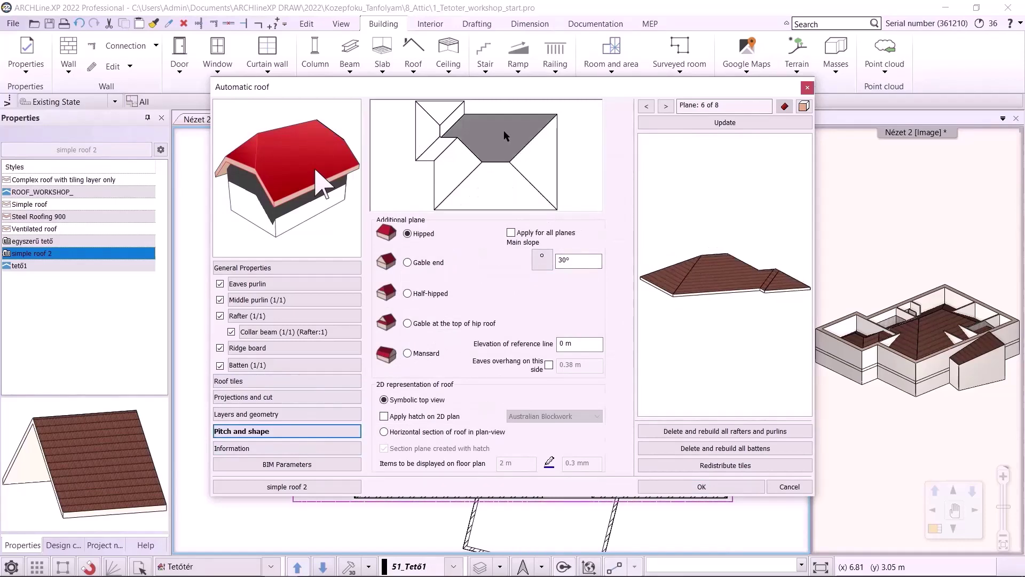
pyautogui.click(540, 158)
pyautogui.click(450, 172)
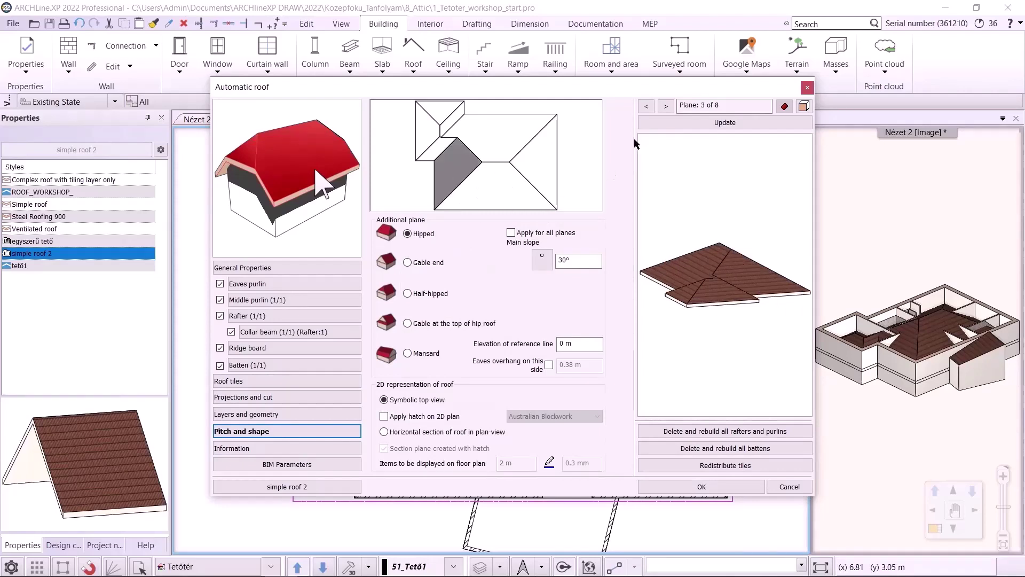
pyautogui.click(666, 106)
pyautogui.click(666, 106)
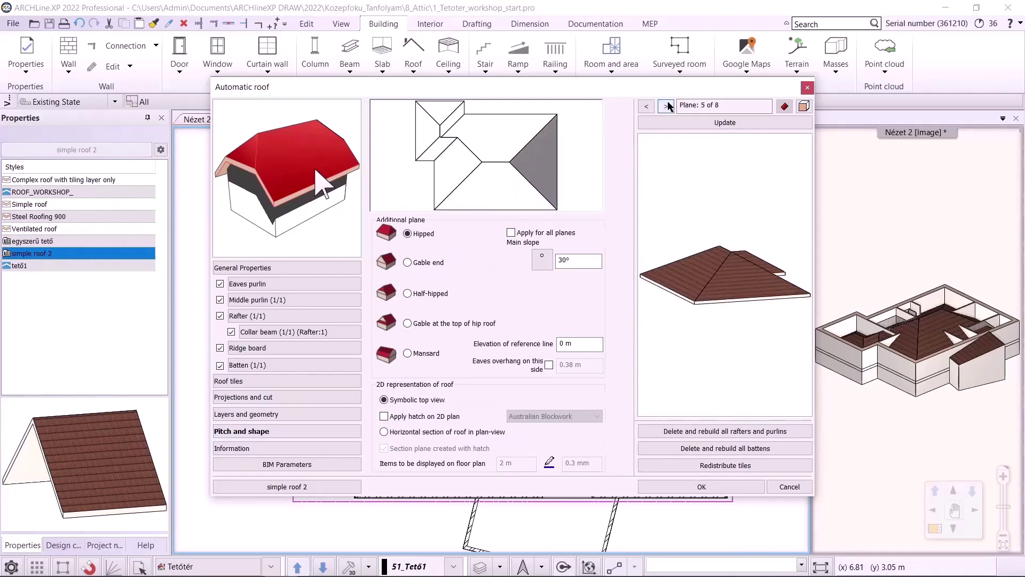
pyautogui.click(666, 106)
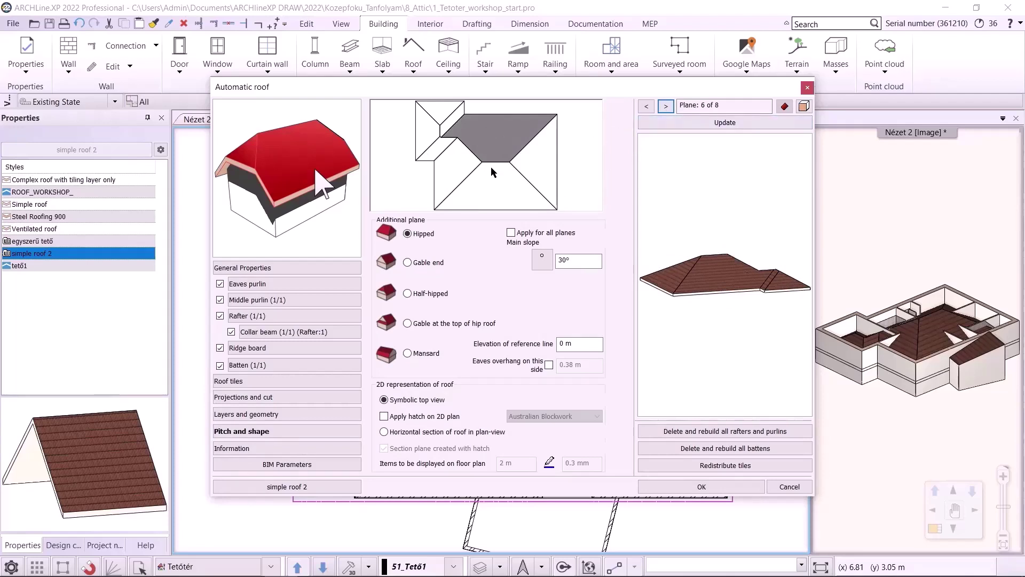
# Change plane 4, on the main block's entrance side, to a gable end and check the updated roof preview
pyautogui.click(495, 209)
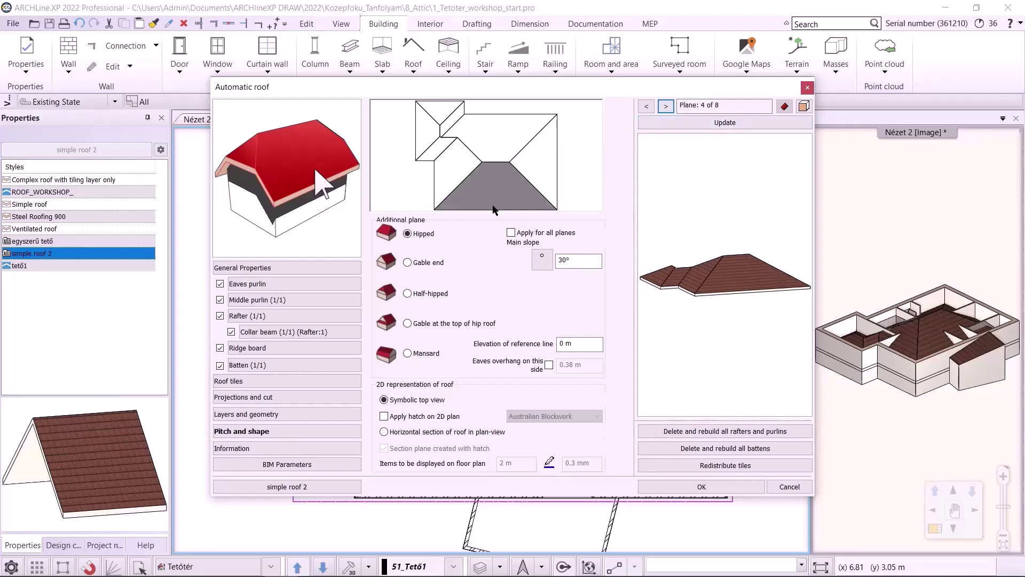
pyautogui.click(408, 262)
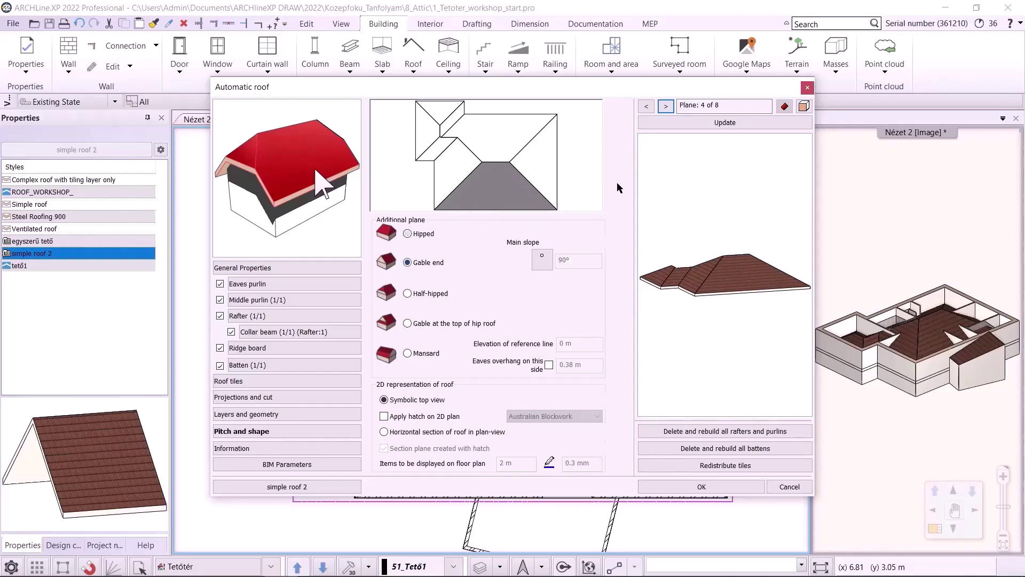
pyautogui.click(697, 123)
pyautogui.moveTo(696, 184); pyautogui.dragTo(671, 306)
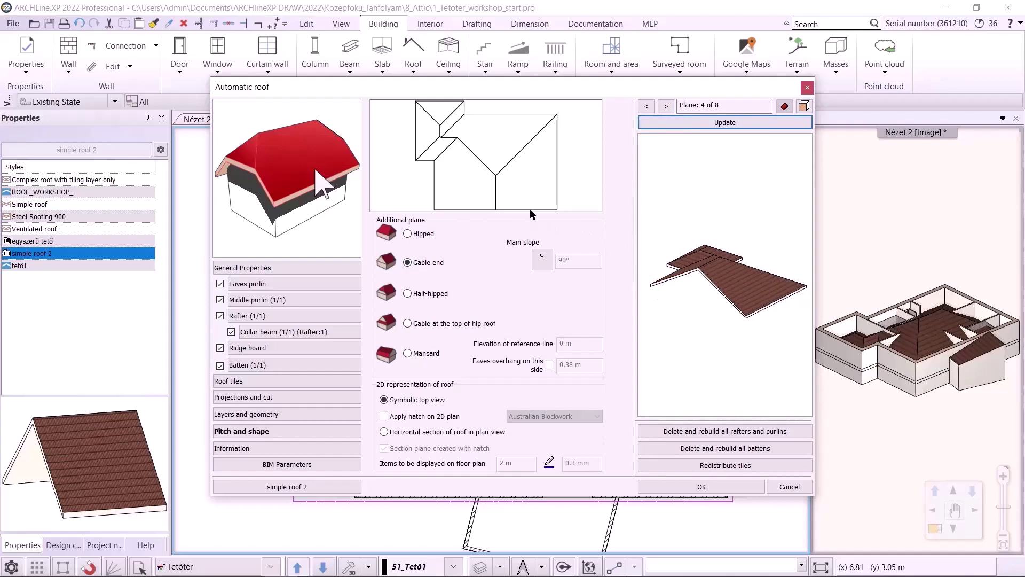
# Change plane 8, at the far end of the small wing, to a gable end and update the preview
pyautogui.click(441, 114)
pyautogui.click(408, 263)
pyautogui.click(657, 122)
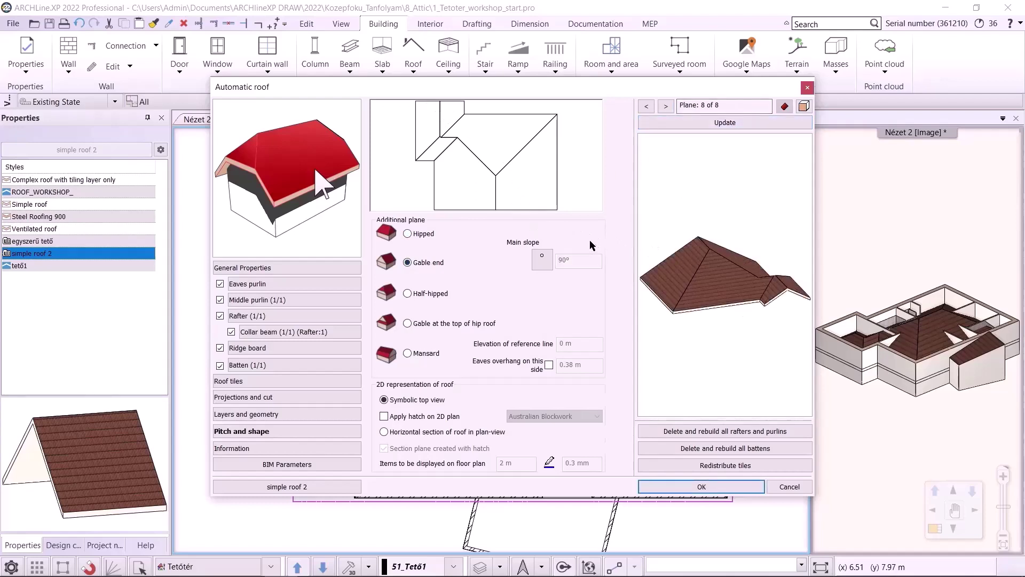
# Change plane 7, on the small wing's inner side, to a gable end, update the preview, and select plane 6
pyautogui.click(457, 109)
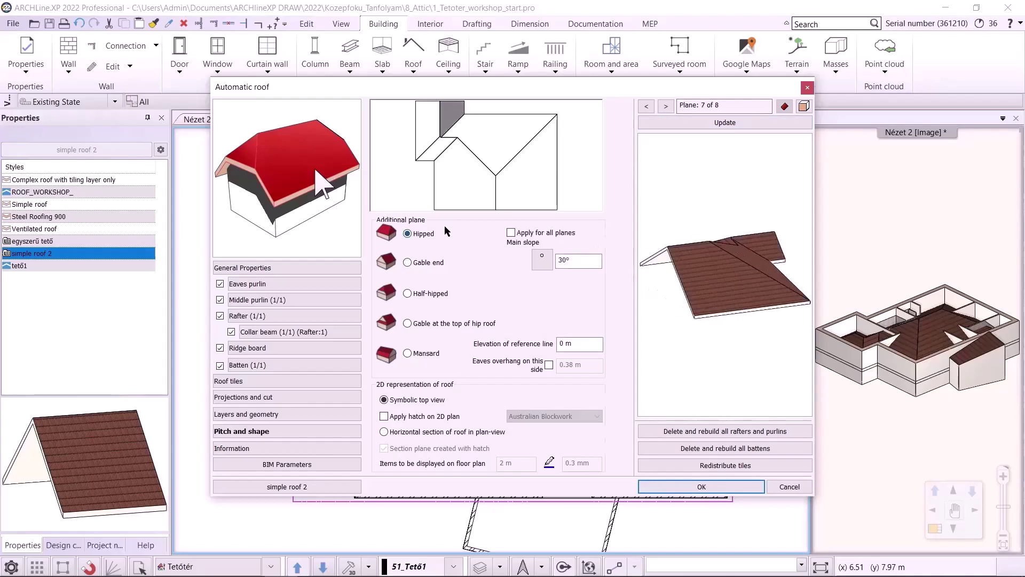
pyautogui.click(422, 262)
pyautogui.click(725, 122)
pyautogui.click(523, 128)
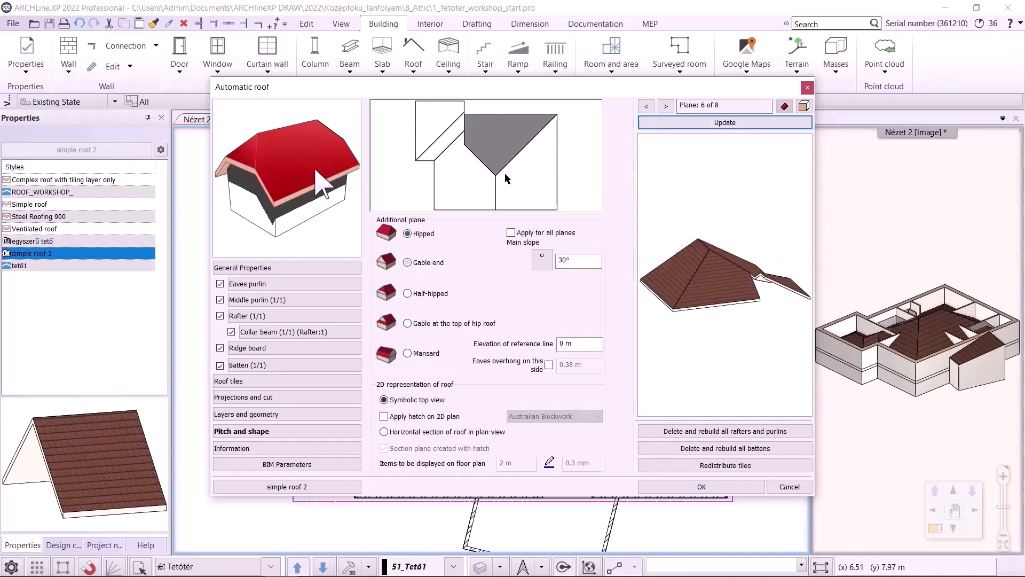
# Change plane 6, opposite the main block's entrance side, to a gable end, update the preview, and consult the attic reference photo
pyautogui.click(426, 266)
pyautogui.click(717, 122)
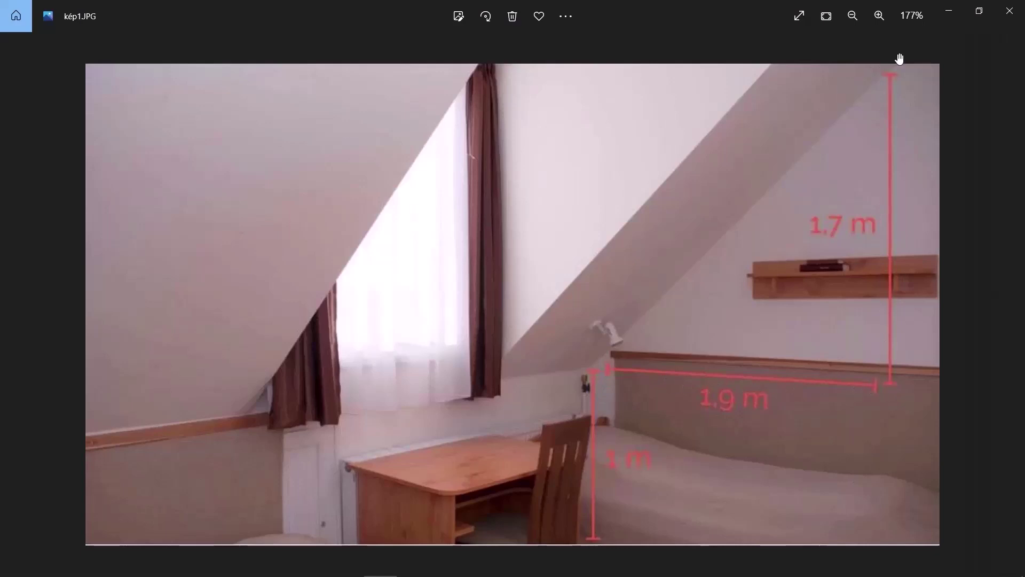
pyautogui.click(949, 11)
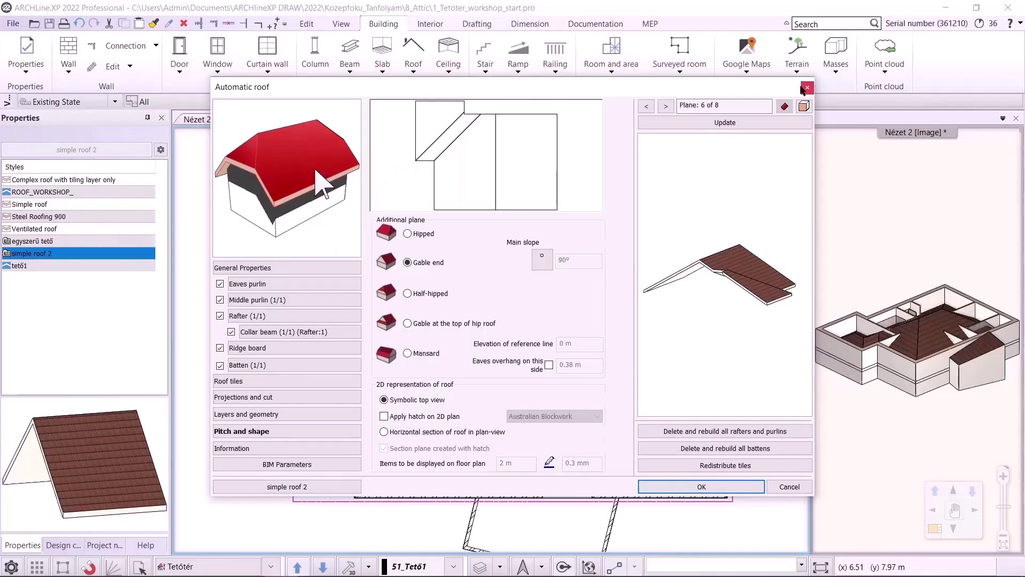
# Express the main slope as a ratio and set it to 1 / 1.117647 for all hipped planes, updating the preview
pyautogui.click(543, 260)
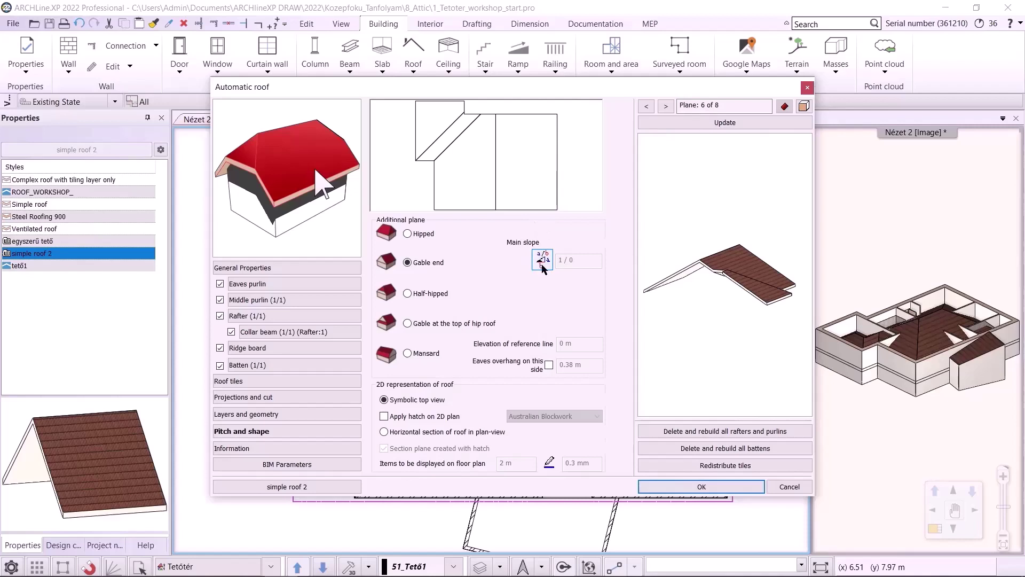
pyautogui.click(528, 180)
pyautogui.click(407, 234)
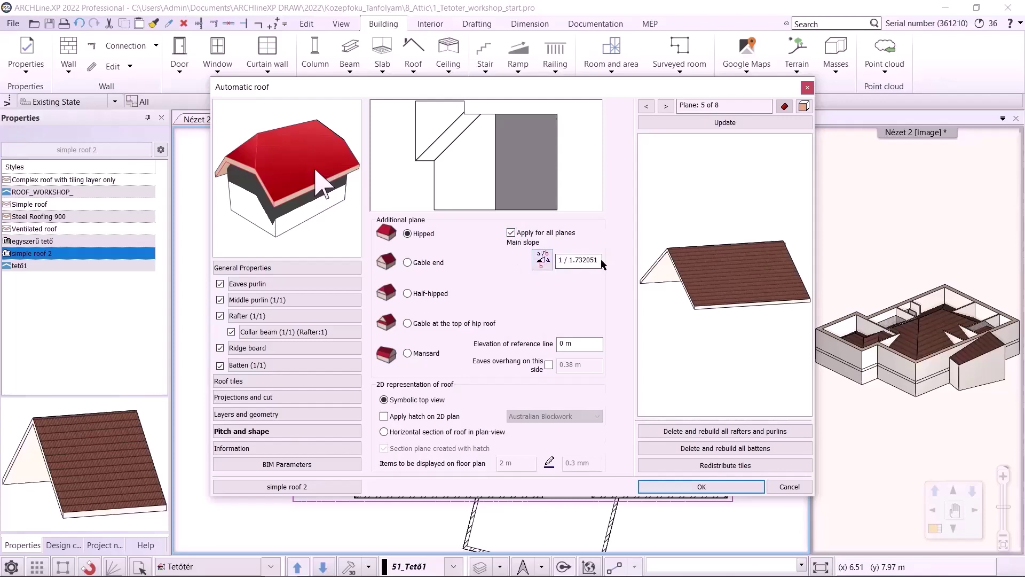
pyautogui.moveTo(600, 260); pyautogui.dragTo(498, 254)
pyautogui.write('117647')
pyautogui.click(512, 233)
pyautogui.click(677, 125)
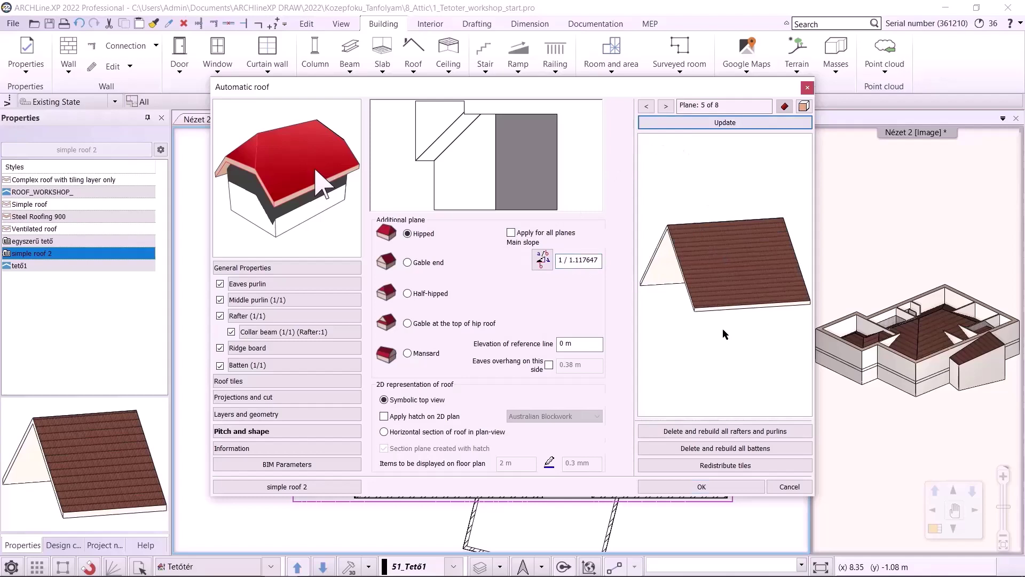
# Convert the main slope to degrees, copy the angle, and accept the automatic roof
pyautogui.moveTo(750, 335); pyautogui.dragTo(780, 346)
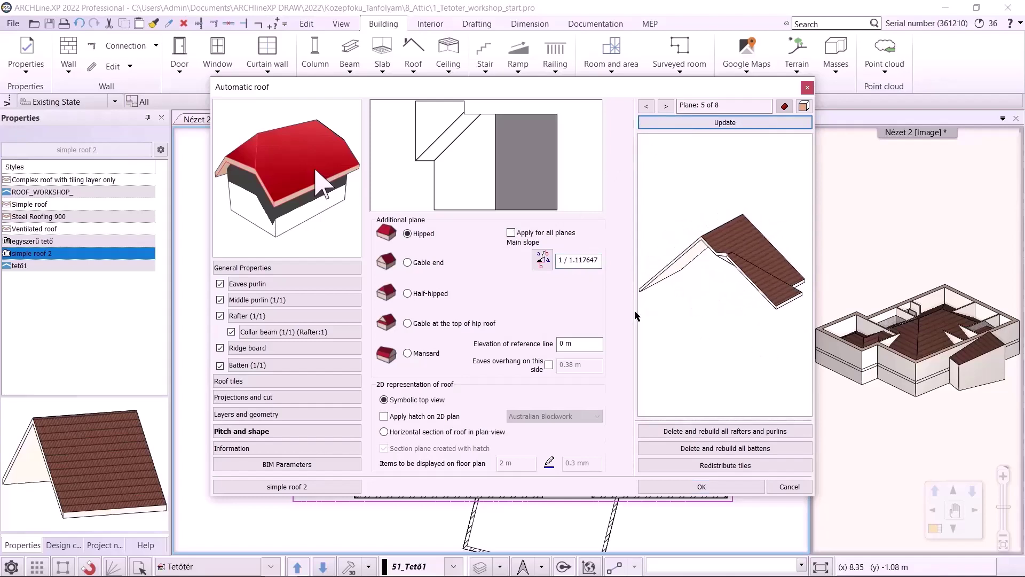
pyautogui.click(542, 260)
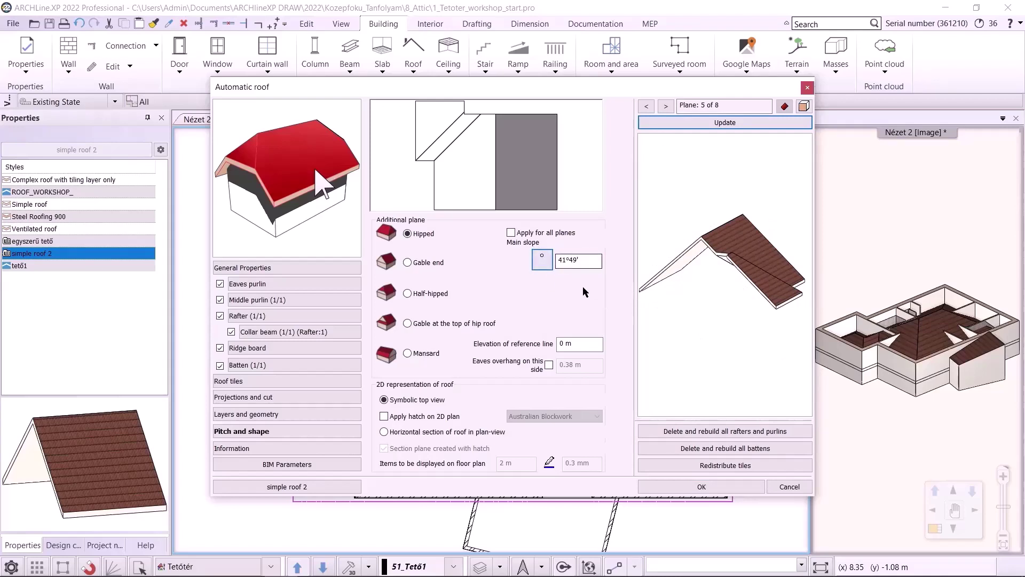
pyautogui.moveTo(588, 261); pyautogui.dragTo(515, 265)
pyautogui.click(697, 487)
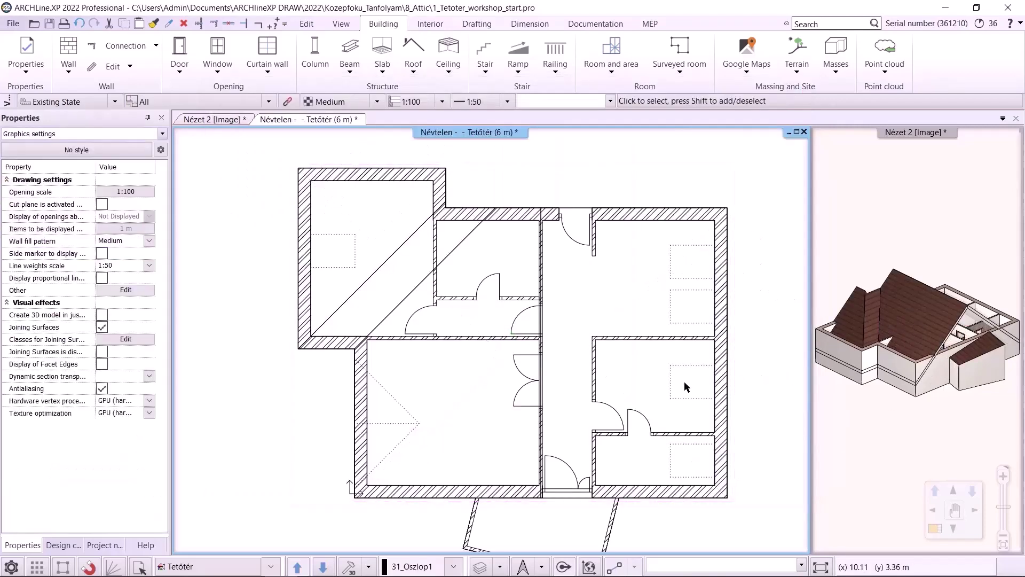
# Rebuild the 3D model and bring the 3D view into the main window, fitted to the whole house
pyautogui.click(348, 568)
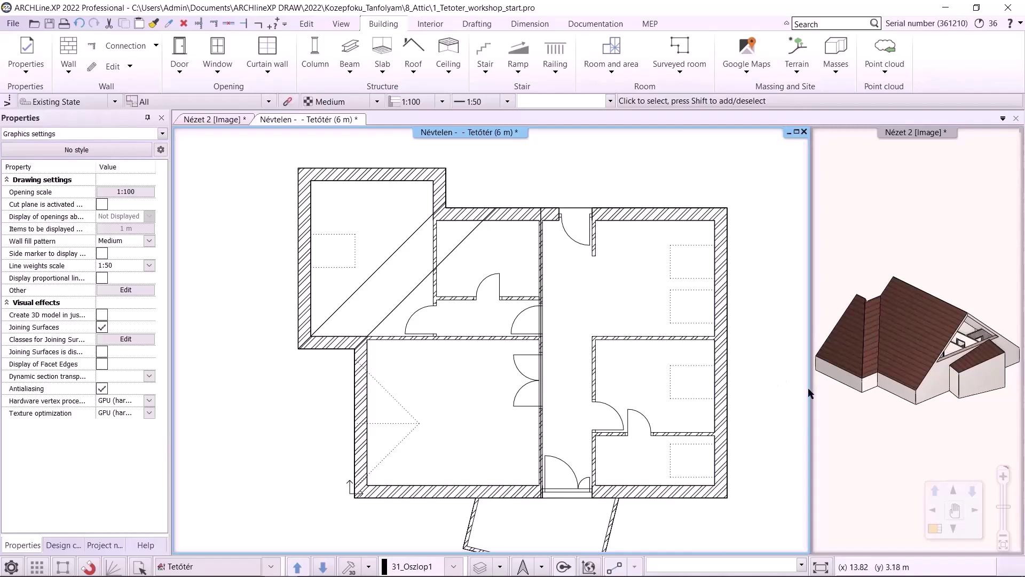
pyautogui.click(910, 435)
pyautogui.click(934, 529)
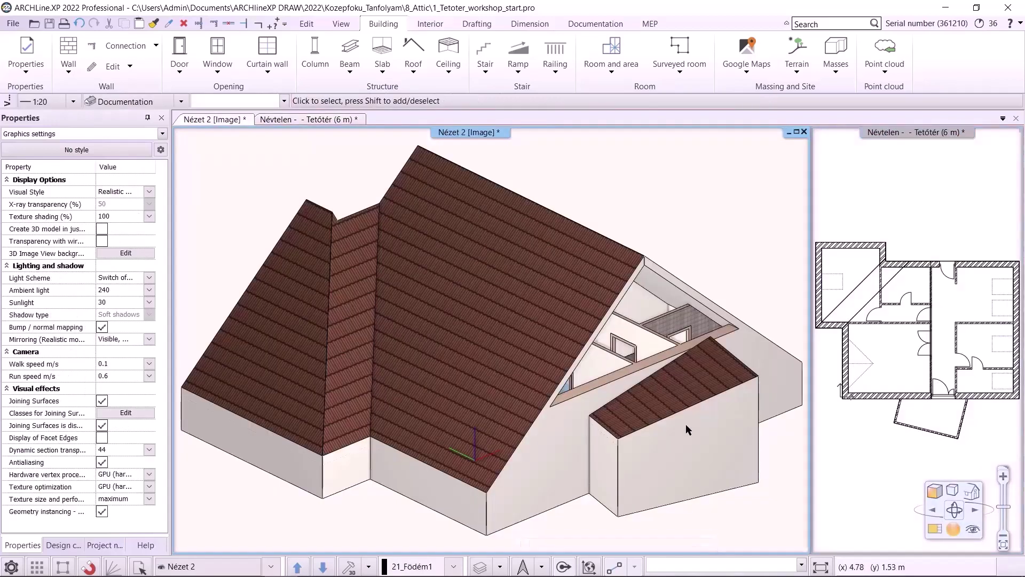
# Set the height of the main block's gable wall on the entrance side to 10.7 m
pyautogui.click(629, 385)
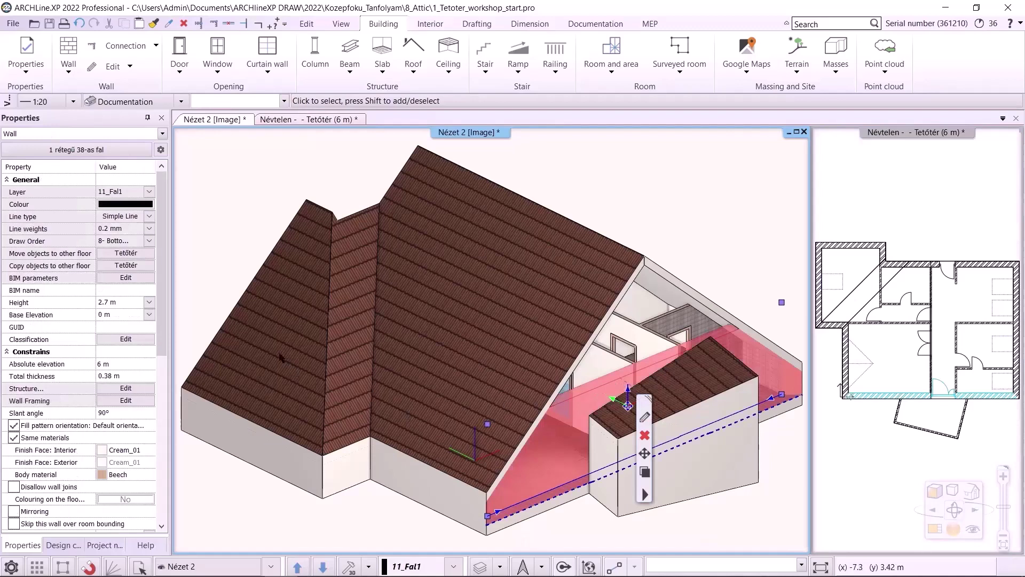
pyautogui.click(126, 302)
pyautogui.write('10.7')
pyautogui.press('Return')
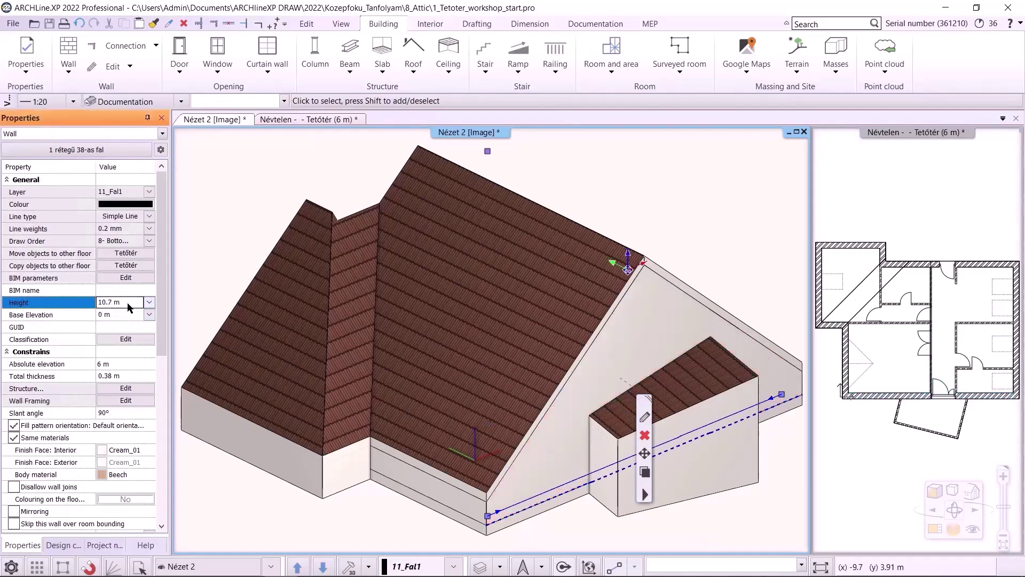
pyautogui.click(673, 233)
# Select the three connected gable-side walls opposite the entrance and set their height to 10.7 m
pyautogui.moveTo(409, 376); pyautogui.dragTo(454, 432, button='middle')
pyautogui.click(447, 432)
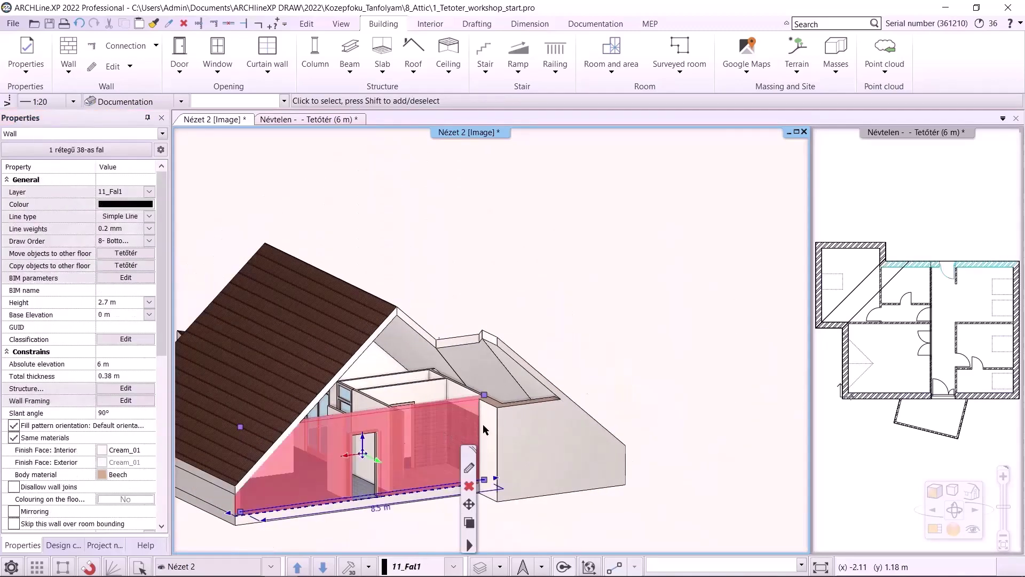
pyautogui.keyDown('shift'); pyautogui.click(545, 427); pyautogui.keyUp('shift')
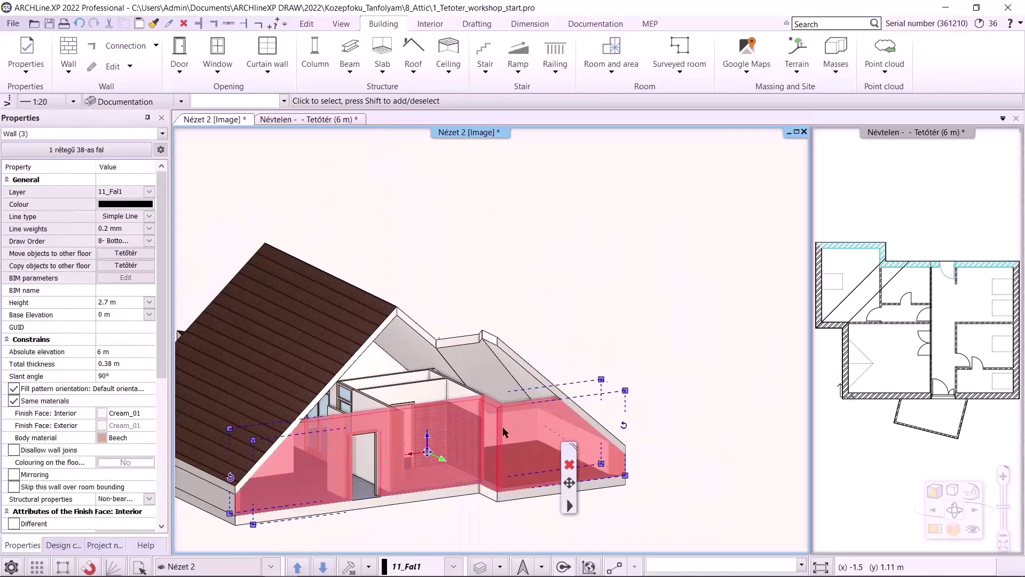
pyautogui.click(107, 301)
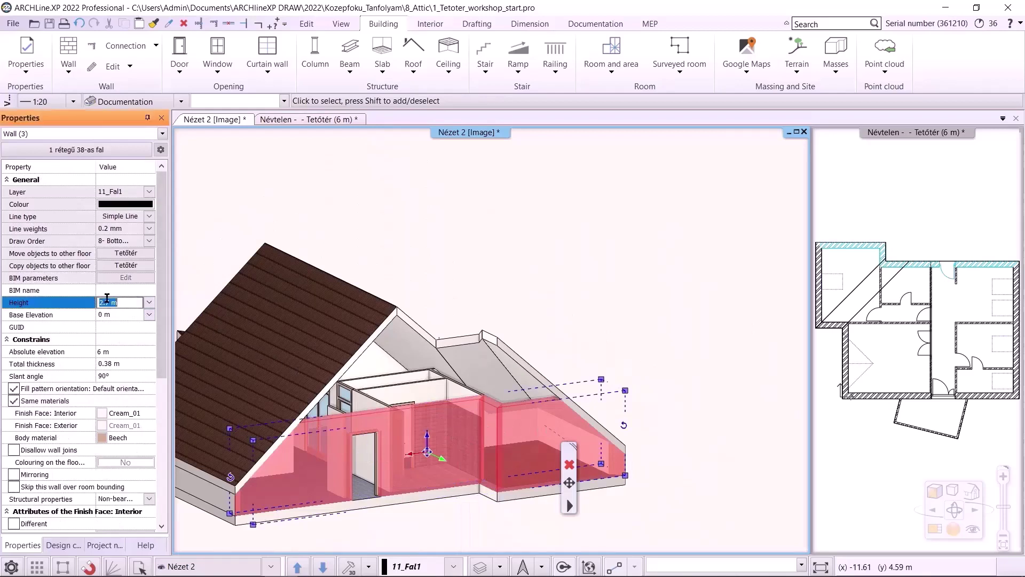
pyautogui.write('10.7')
pyautogui.press('Return')
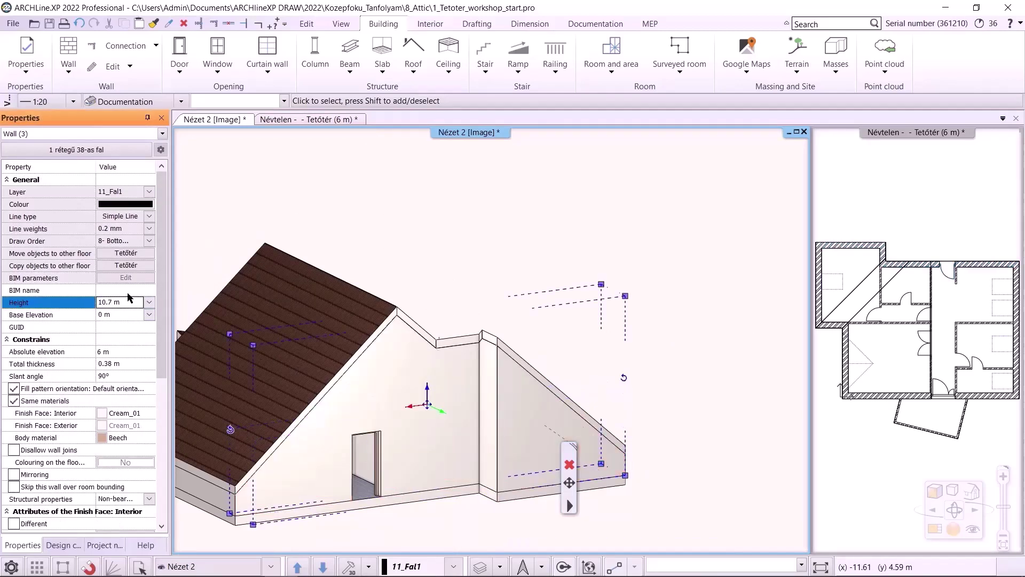
pyautogui.click(508, 262)
pyautogui.click(505, 306)
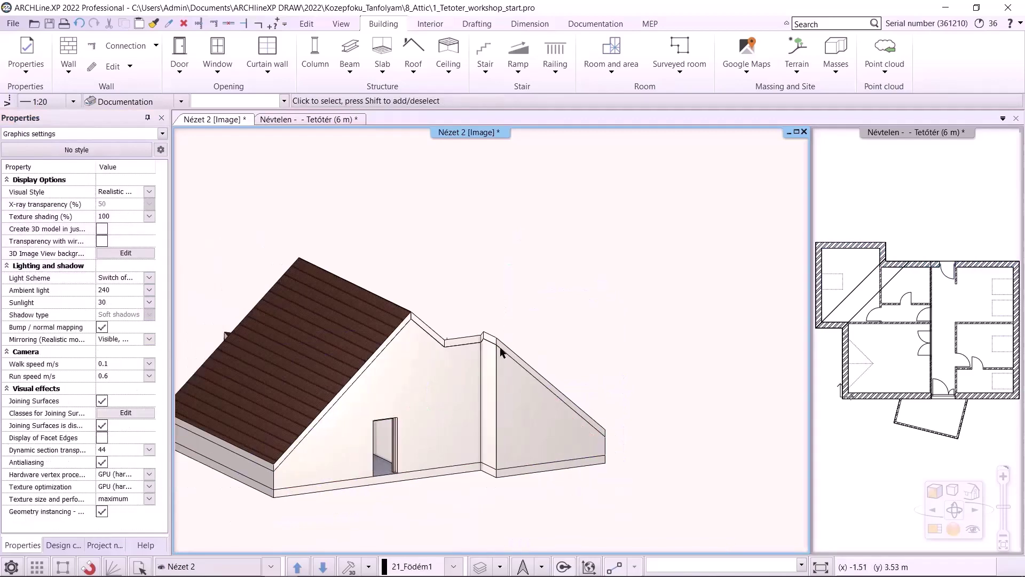
pyautogui.moveTo(486, 366)
pyautogui.mouseDown(button='middle')
pyautogui.moveTo(604, 360)
pyautogui.moveTo(512, 347)
pyautogui.moveTo(312, 399)
pyautogui.moveTo(250, 399)
pyautogui.moveTo(314, 442)
pyautogui.moveTo(307, 414)
pyautogui.mouseUp(button='middle')
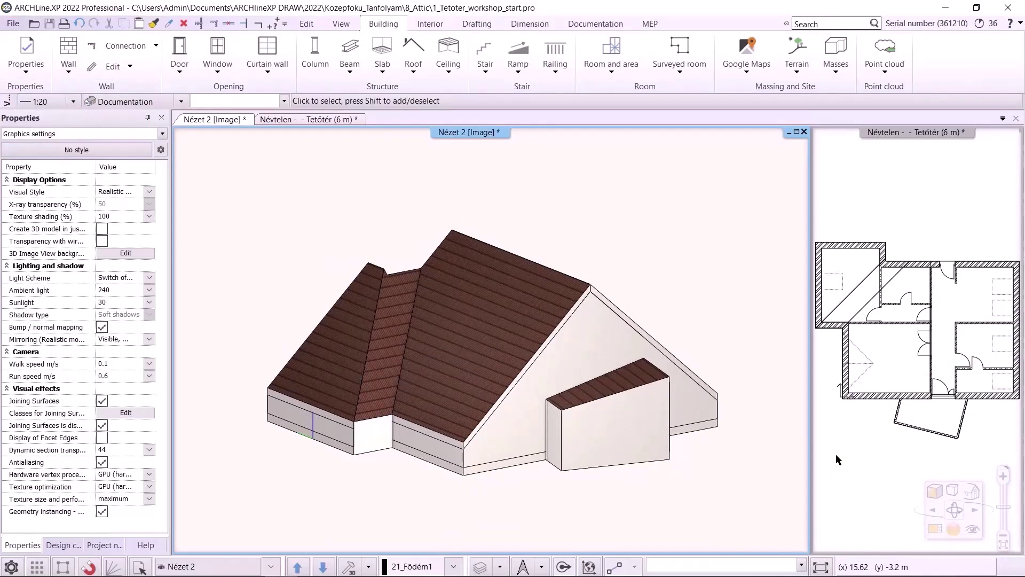
# Bring the Tetőtér floor plan back into the main window and start an extruded roof
pyautogui.click(854, 464)
pyautogui.click(935, 530)
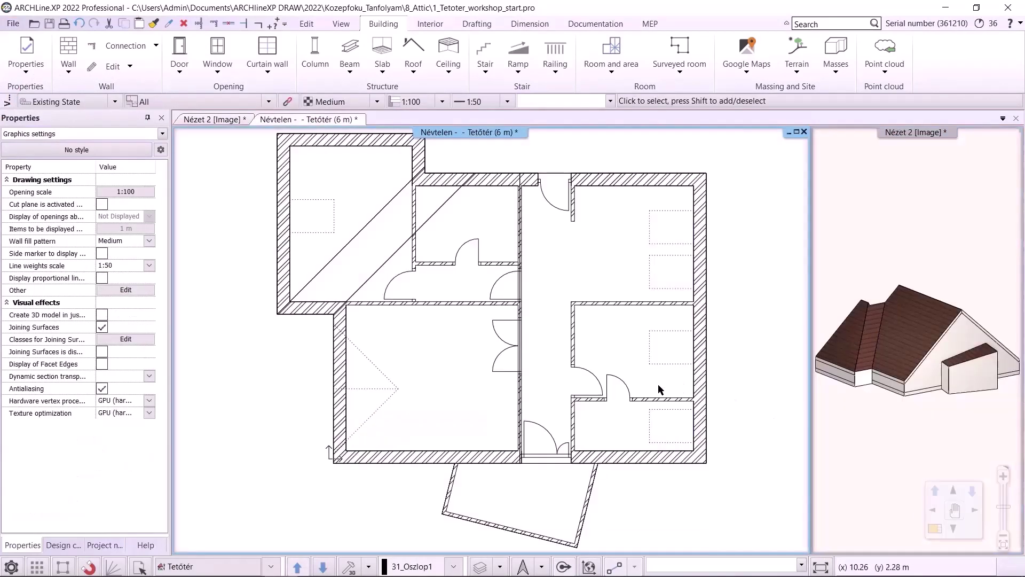
pyautogui.click(416, 63)
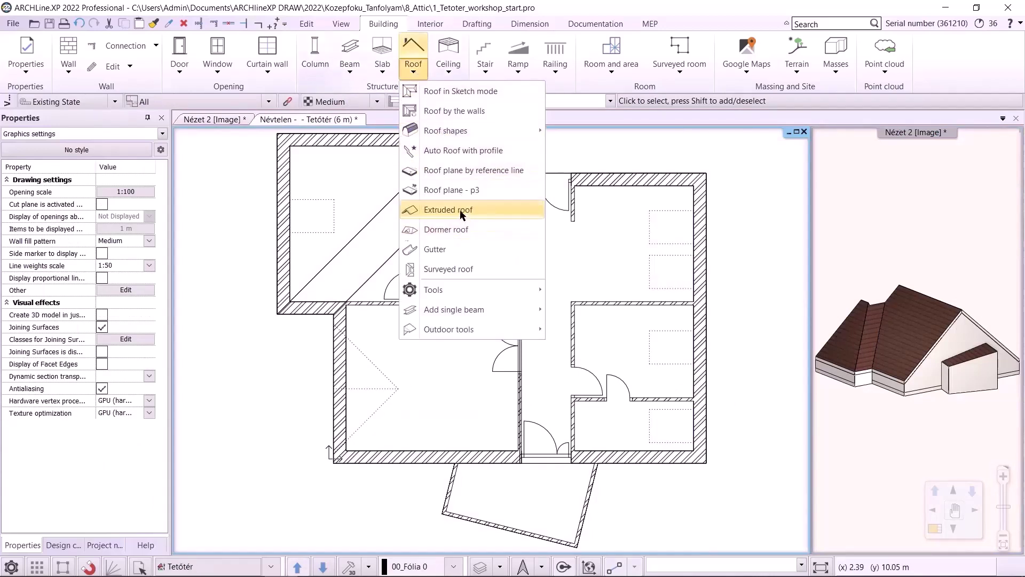
pyautogui.moveTo(462, 214)
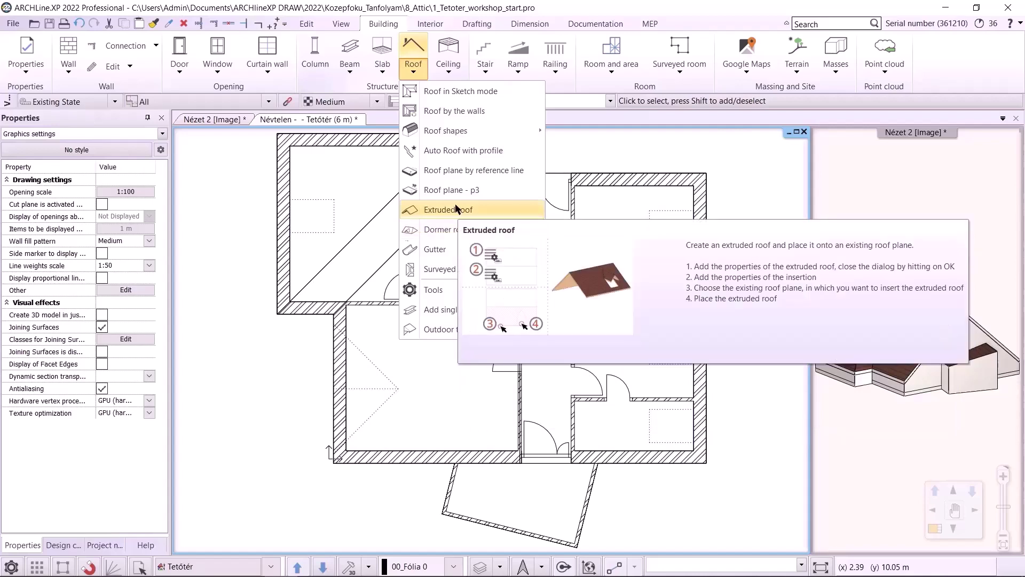
pyautogui.click(462, 211)
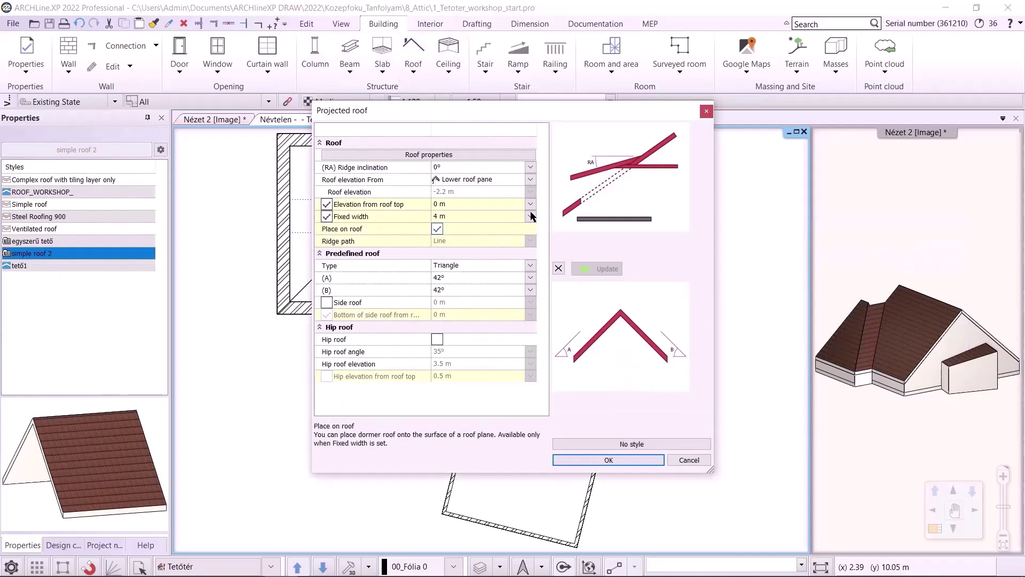
# In the extruded roof's properties, find a "roof" material, assign Roof Brown to the roof tiles, and accept
pyautogui.click(462, 154)
pyautogui.click(462, 154)
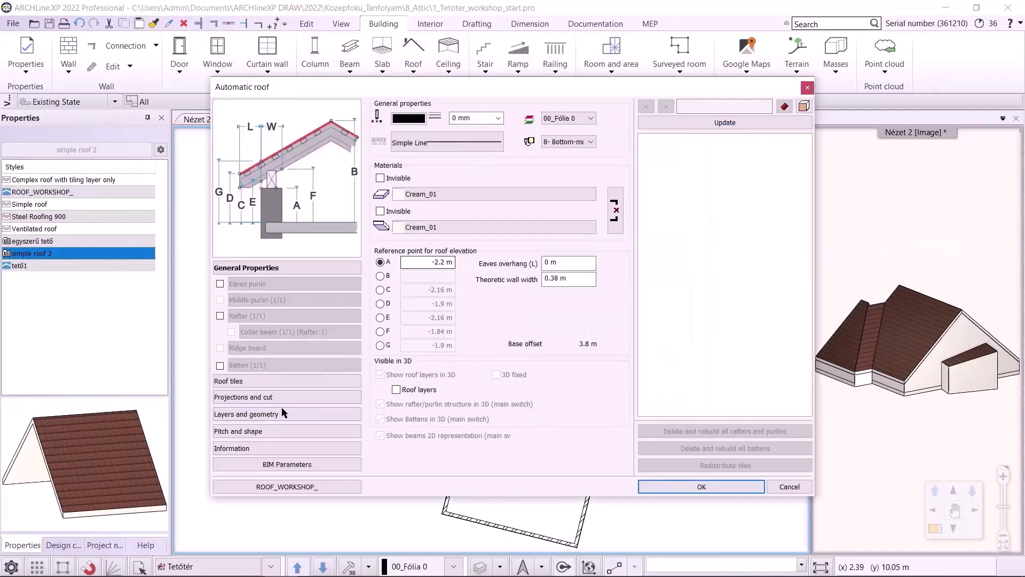
pyautogui.click(249, 382)
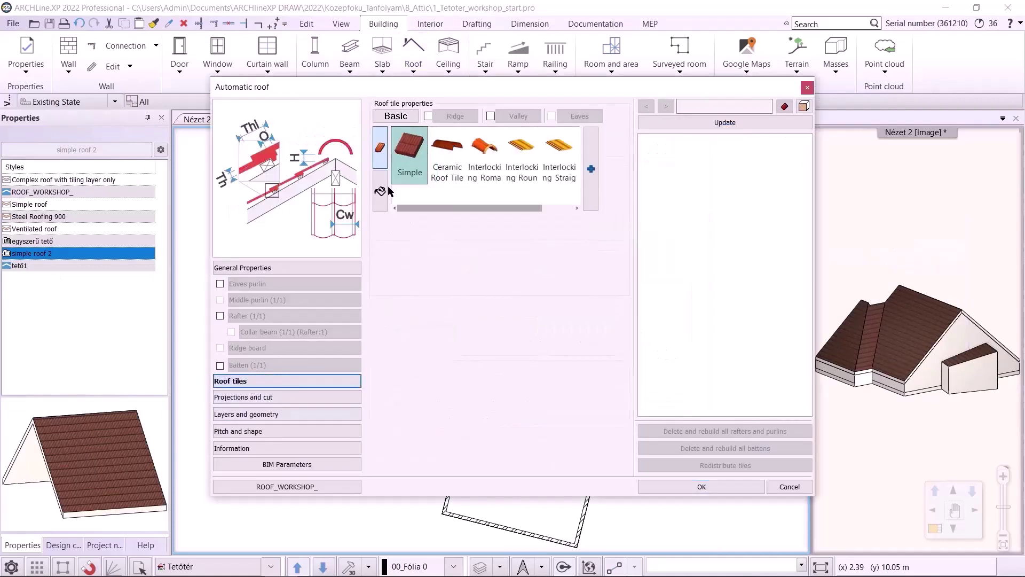
pyautogui.click(380, 191)
pyautogui.moveTo(500, 209); pyautogui.dragTo(548, 219)
pyautogui.click(592, 140)
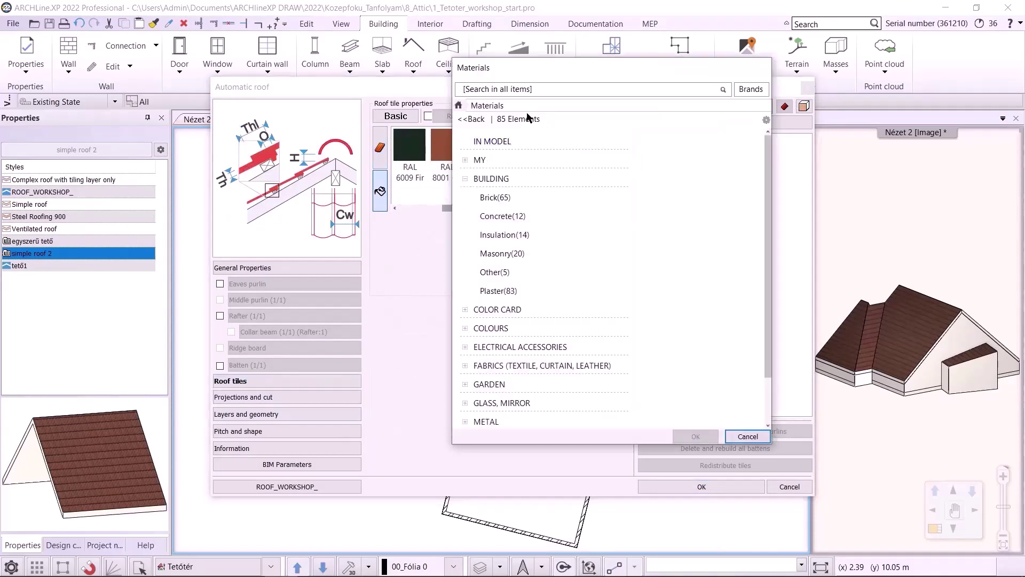
pyautogui.write('roof')
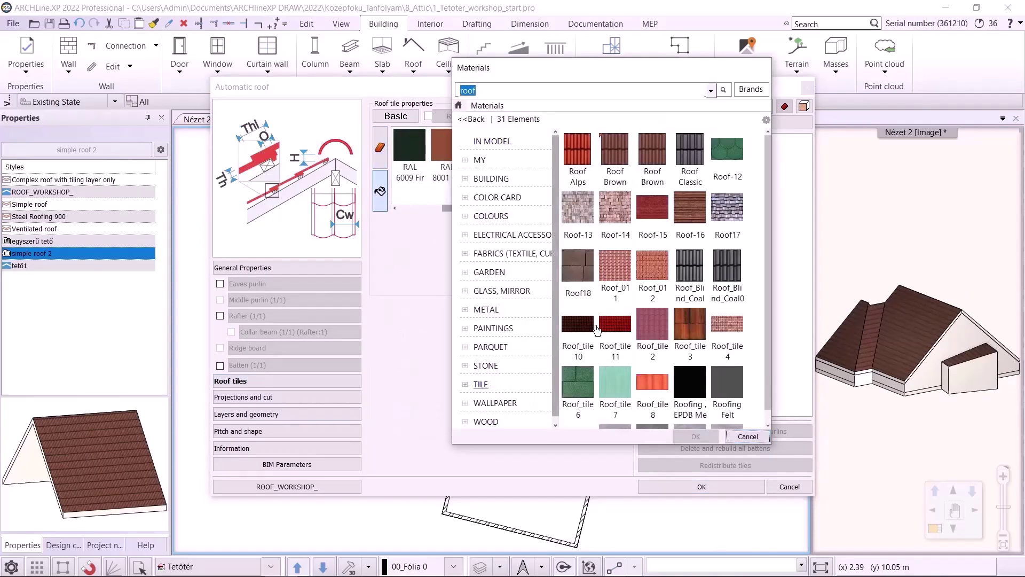
pyautogui.click(615, 153)
pyautogui.moveTo(665, 351)
pyautogui.click(696, 436)
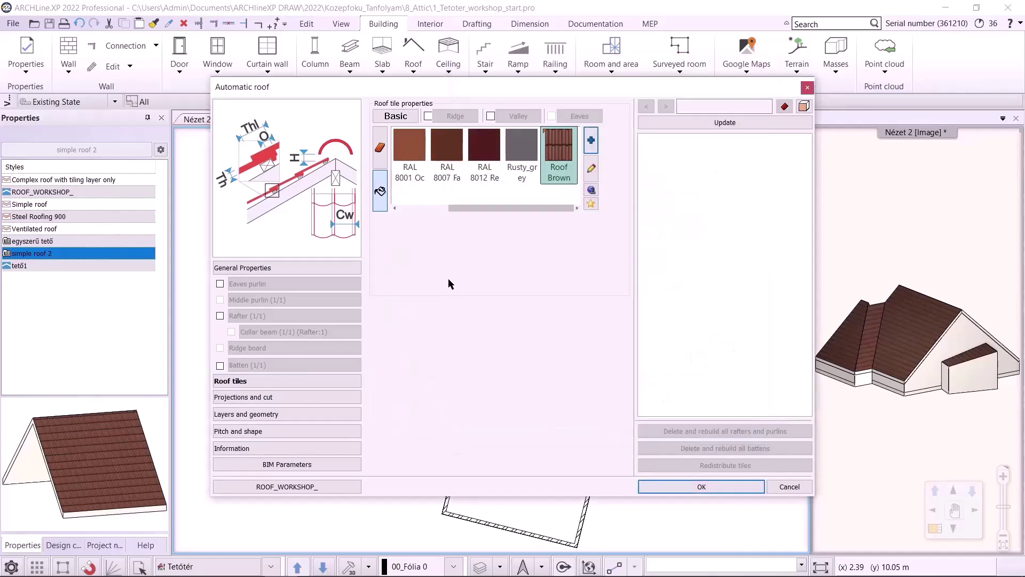
pyautogui.click(662, 488)
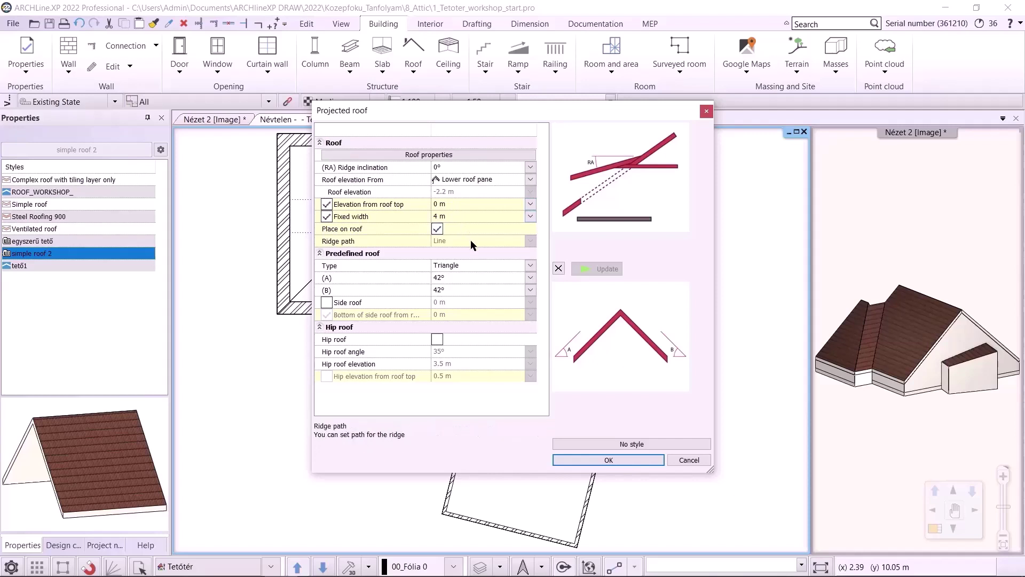
# Keep the extruded roof's predefined type as Triangle and set both slope angles A and B to 41°49'
pyautogui.click(531, 266)
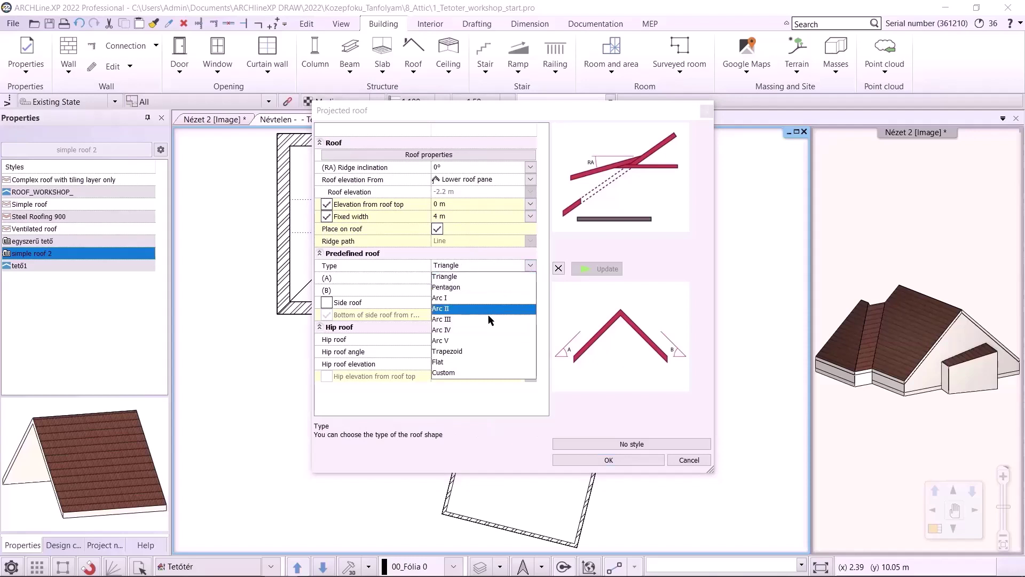
pyautogui.click(457, 277)
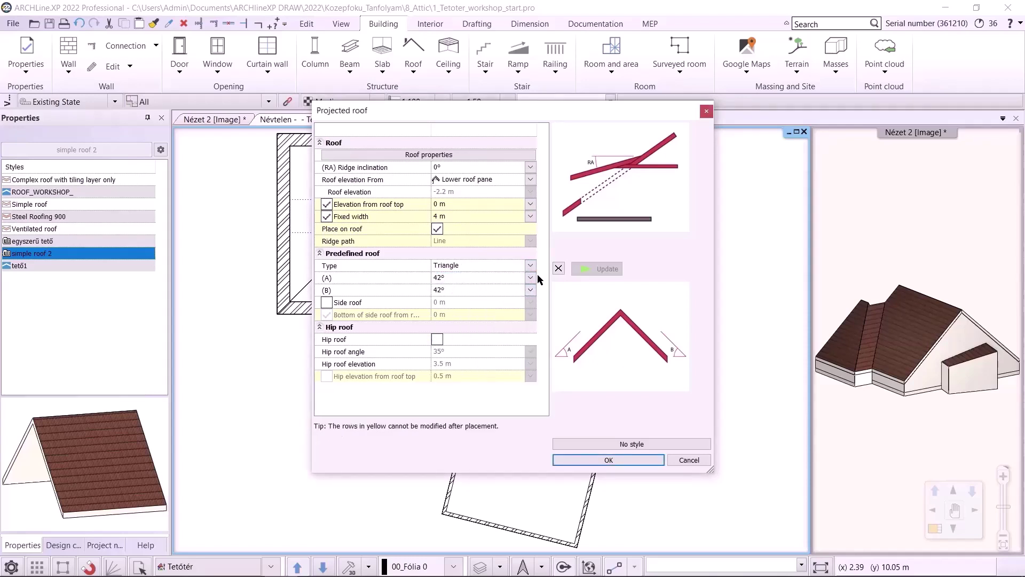
pyautogui.click(466, 276)
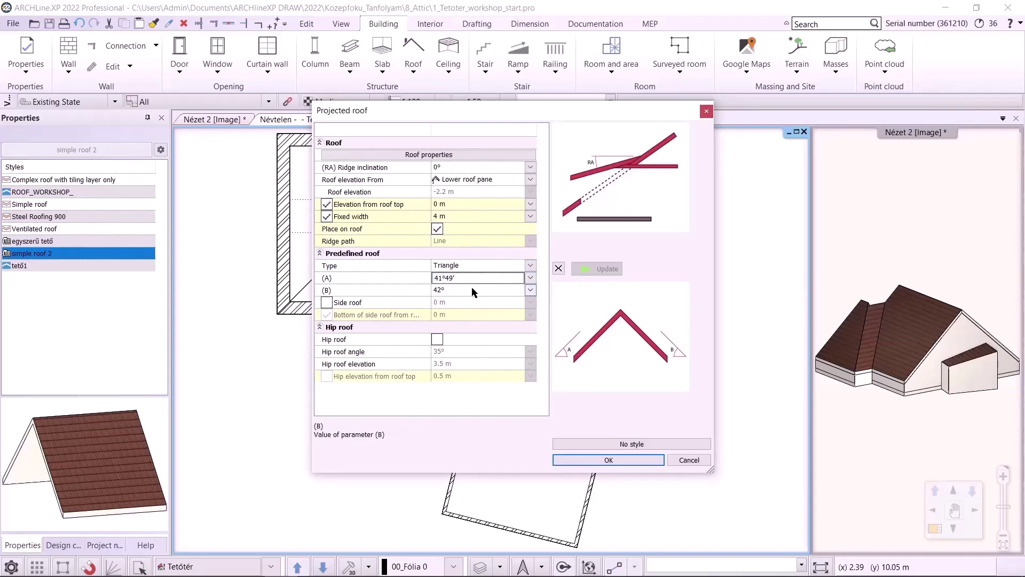
pyautogui.click(470, 291)
pyautogui.press('Return')
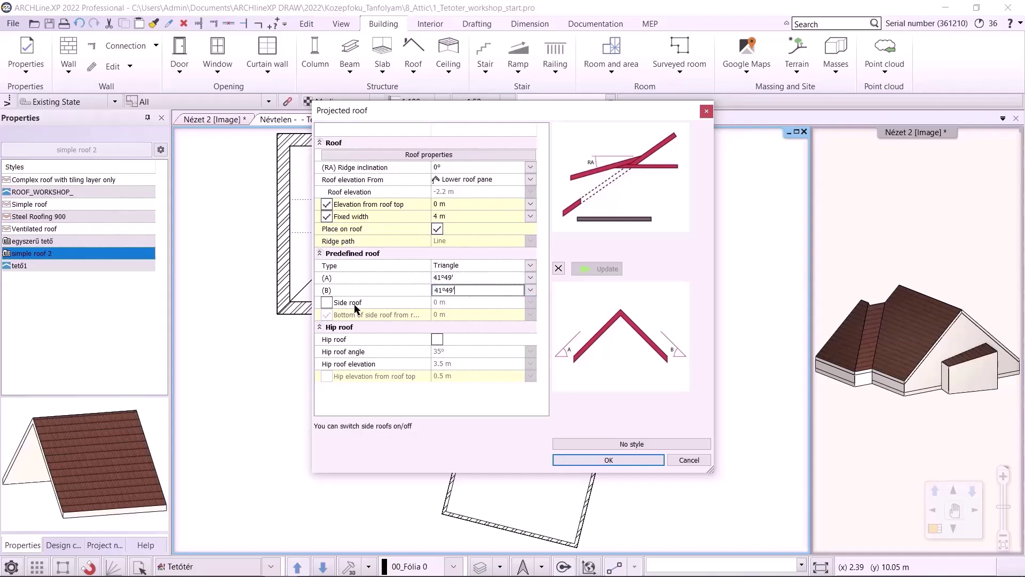
# Place the extruded roof on the main roof at the exterior wall's outer face, aligned with the dotted dormer outline, with automatic cutting of the target roof
pyautogui.click(599, 458)
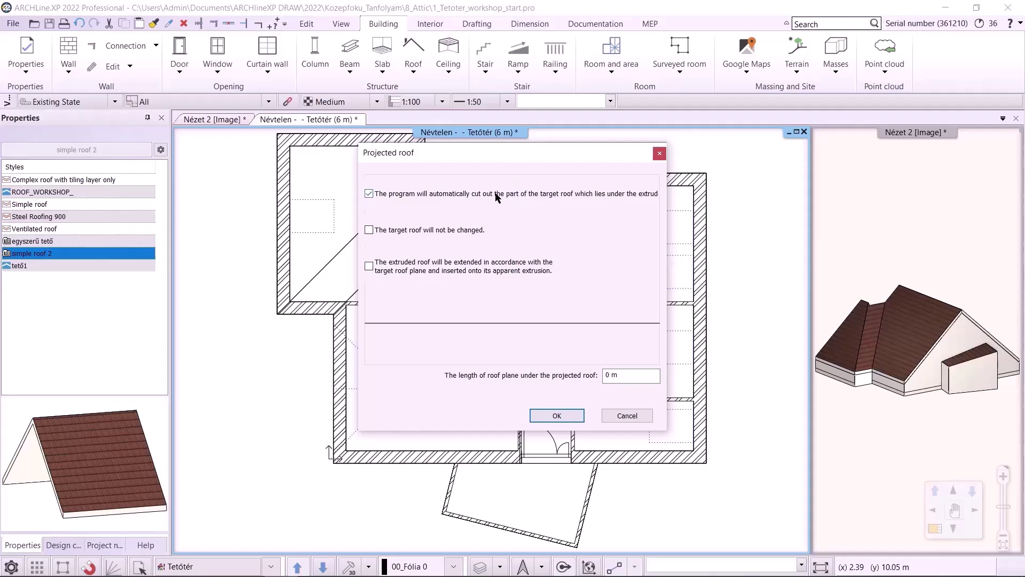
pyautogui.click(540, 416)
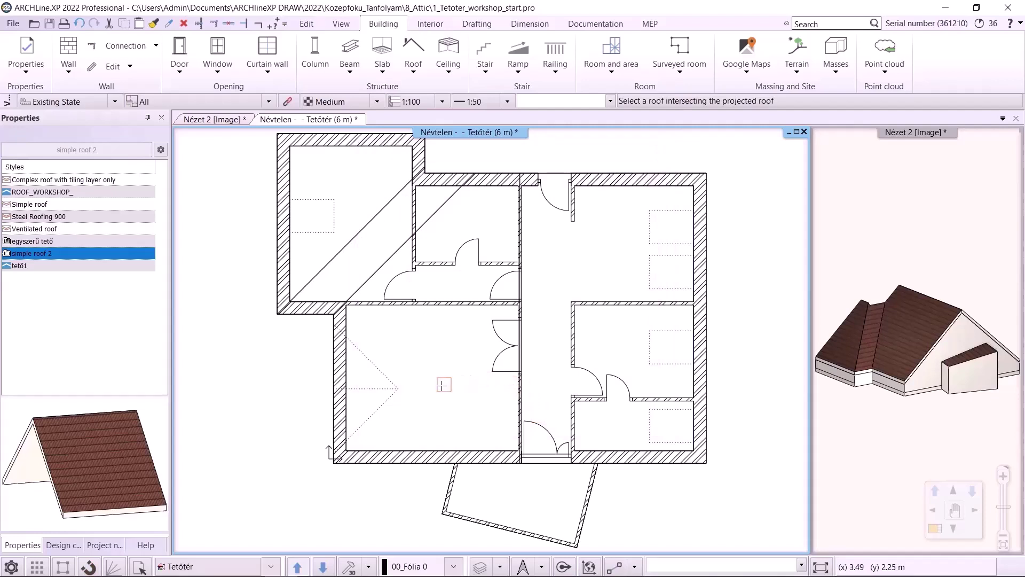
pyautogui.click(333, 369)
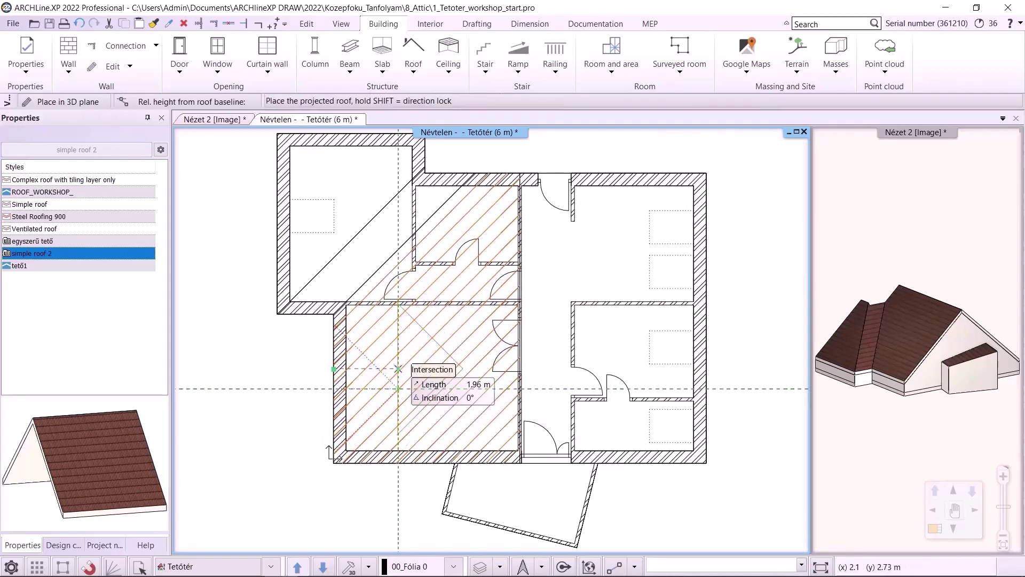
pyautogui.scroll(4, 398, 388)
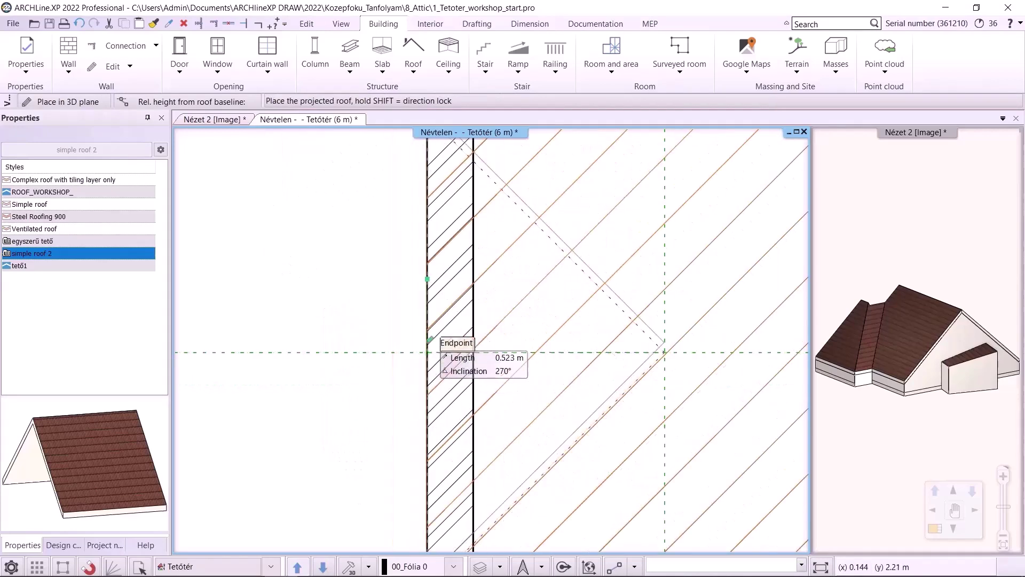
pyautogui.scroll(1, 665, 352)
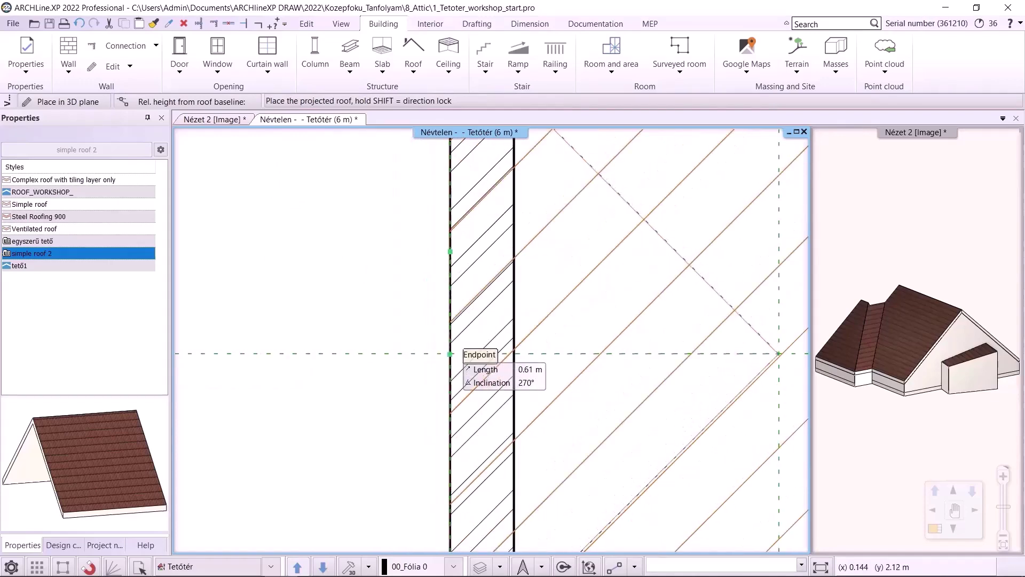
pyautogui.click(451, 354)
pyautogui.scroll(-2, 500, 350)
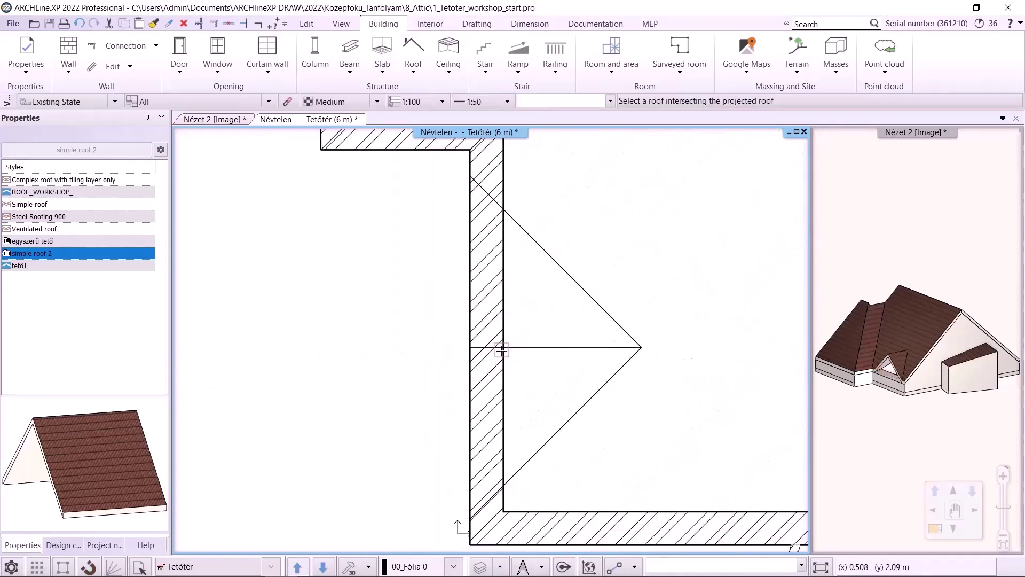
pyautogui.press('Escape')
# Bring the 3D view into the main window and inspect the dormer and the attic interior from the Konyha camera
pyautogui.click(882, 359)
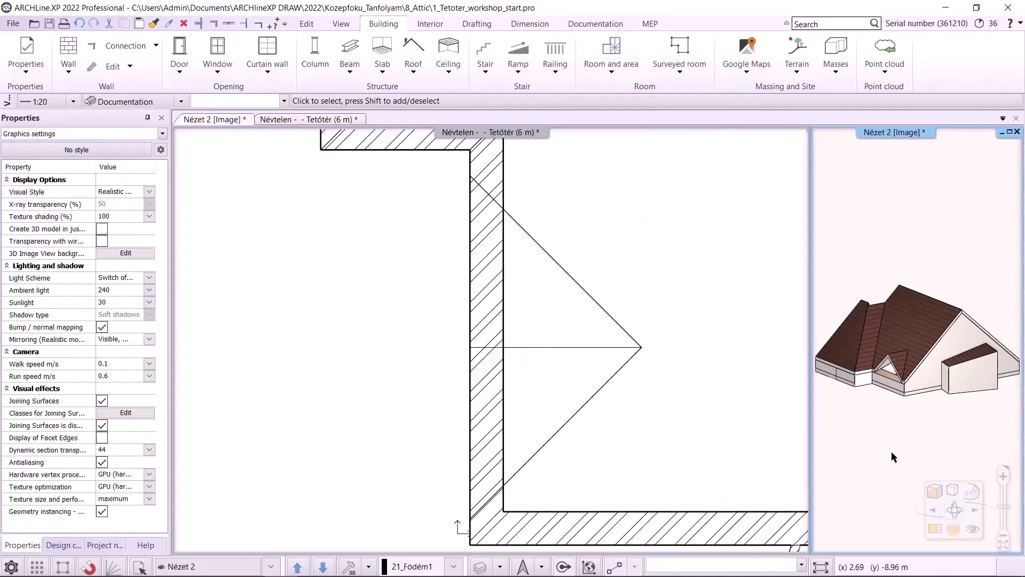
pyautogui.click(935, 529)
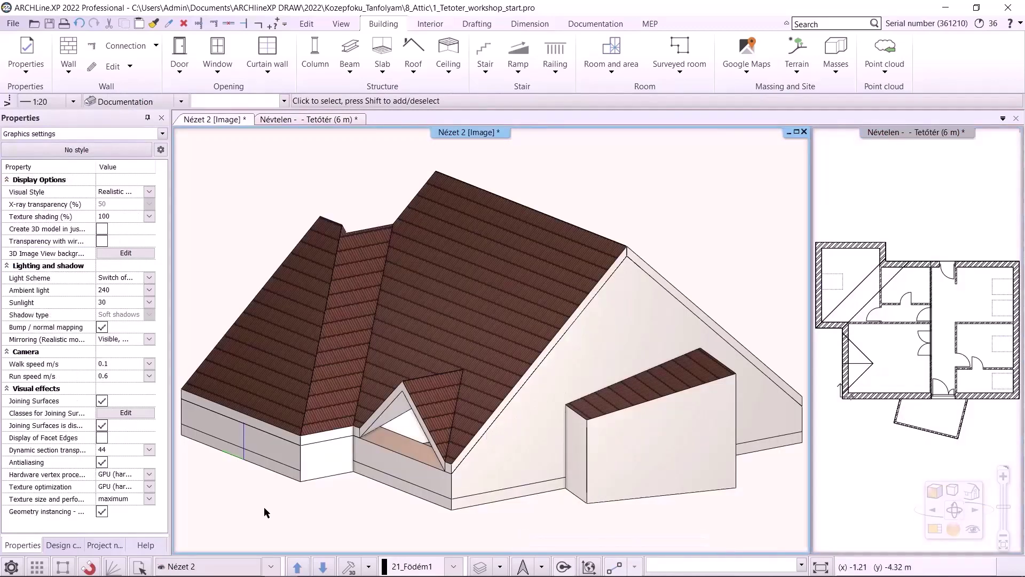
pyautogui.click(271, 566)
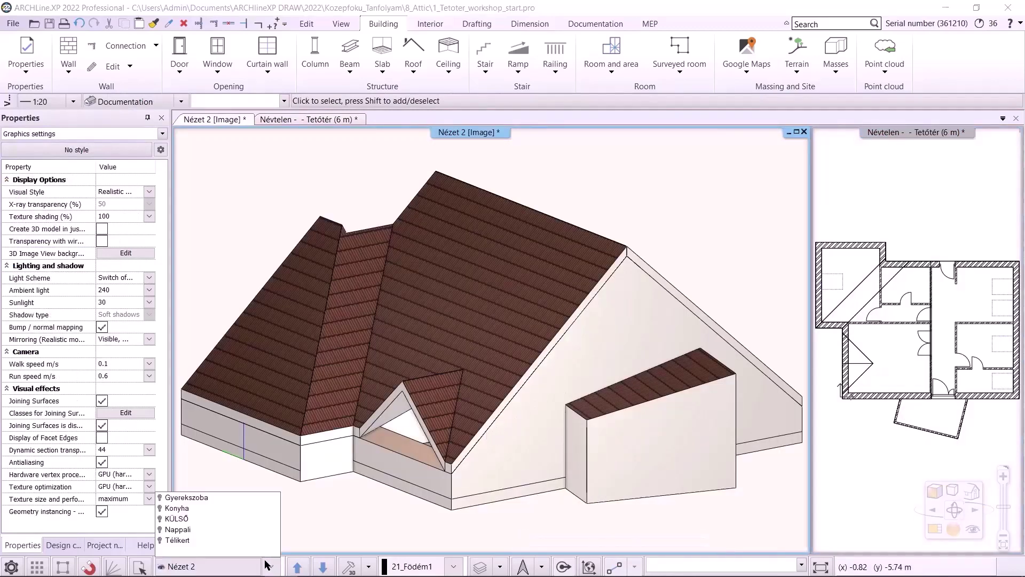
pyautogui.click(186, 509)
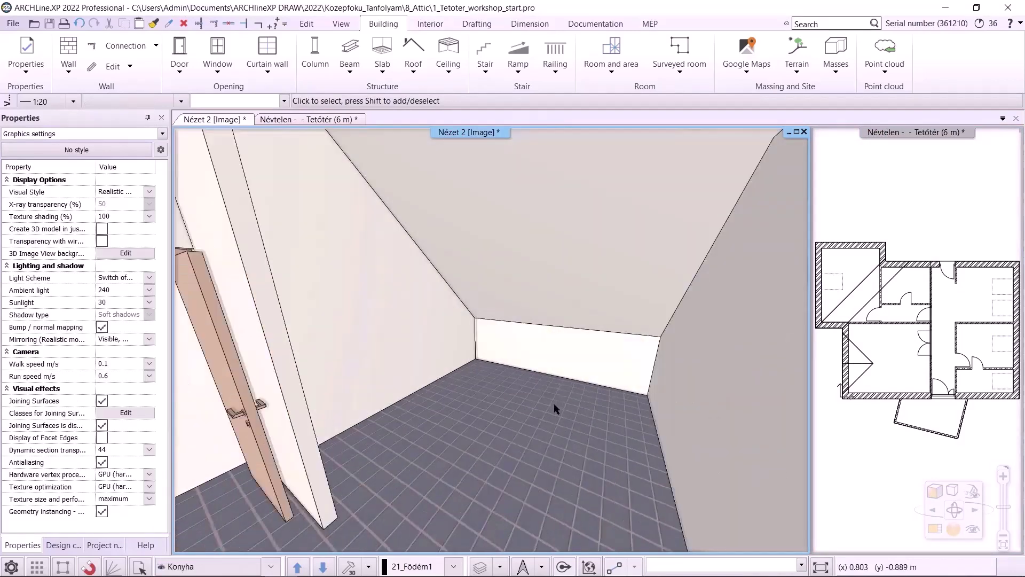
pyautogui.moveTo(643, 349); pyautogui.dragTo(728, 299)
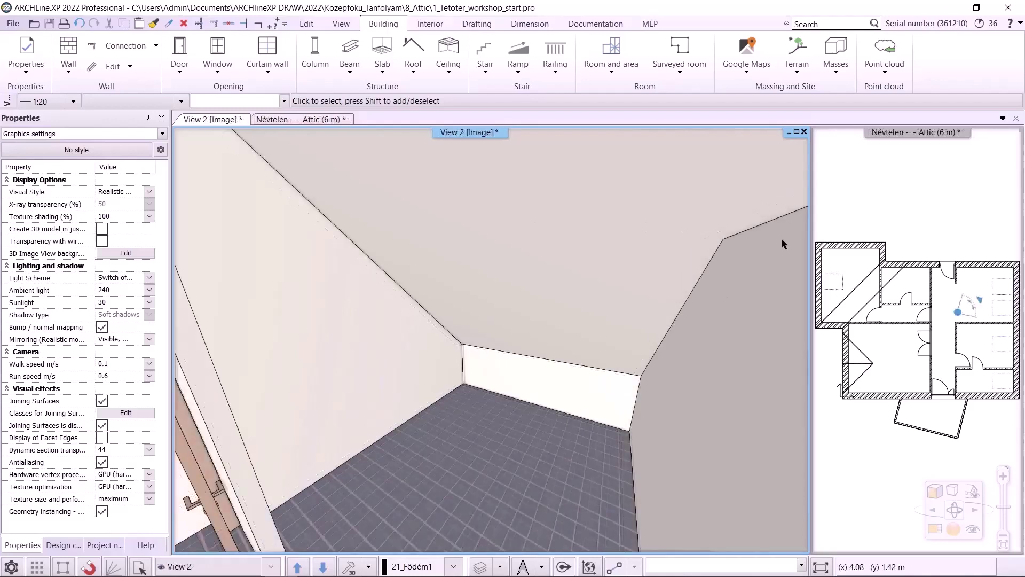
# Bring the Attic floor plan back into the main window, add a new level above Attic, and name it Roof
pyautogui.click(850, 241)
pyautogui.click(935, 530)
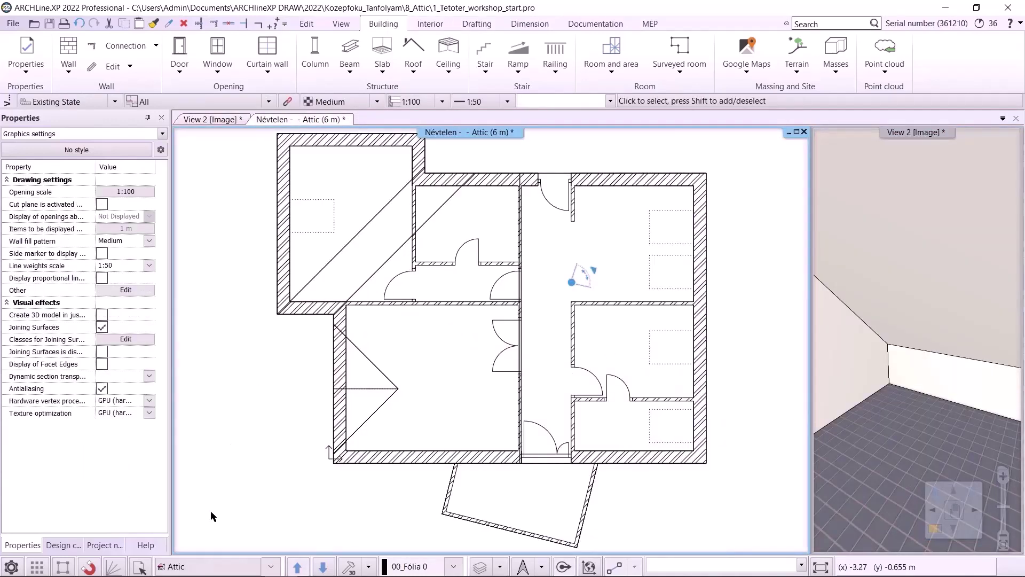
pyautogui.click(204, 568)
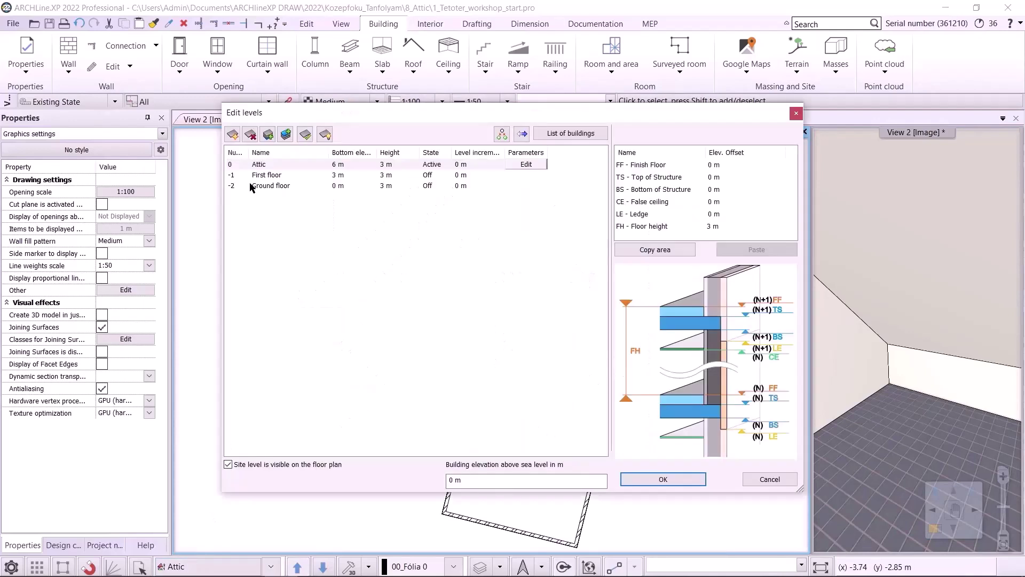
pyautogui.doubleClick(260, 166)
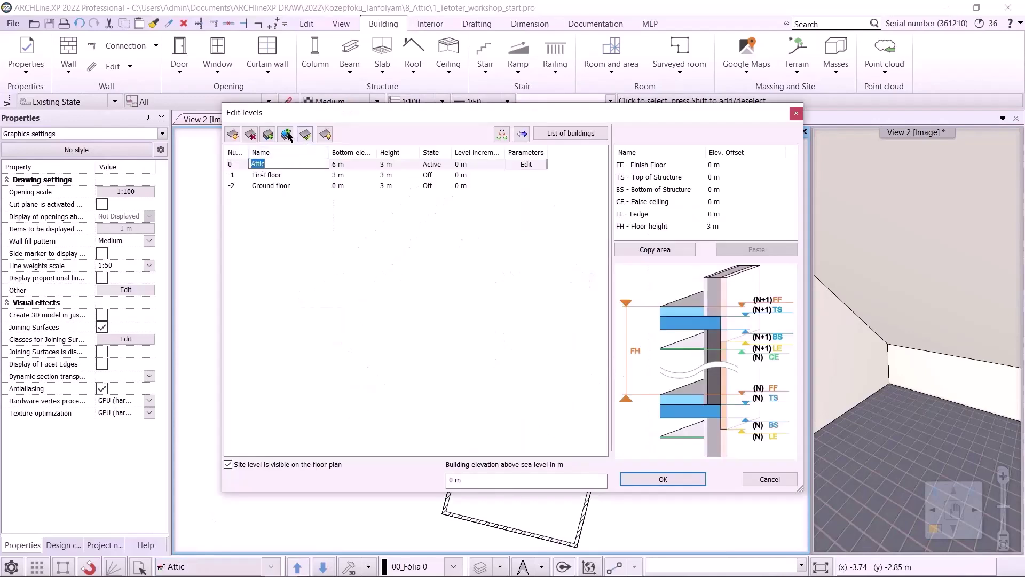
pyautogui.click(286, 134)
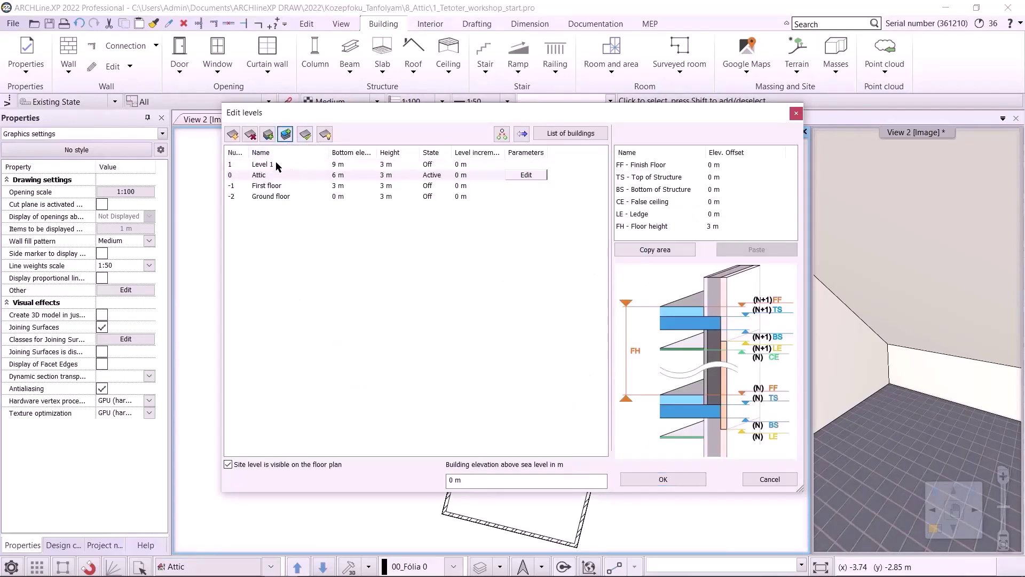
pyautogui.doubleClick(277, 165)
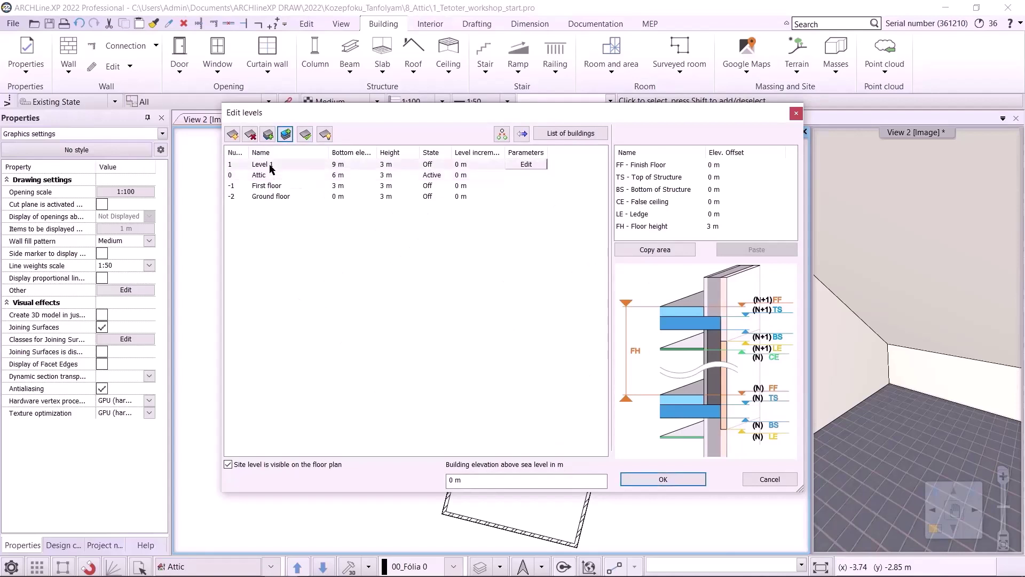
pyautogui.write('Roof')
pyautogui.press('Return')
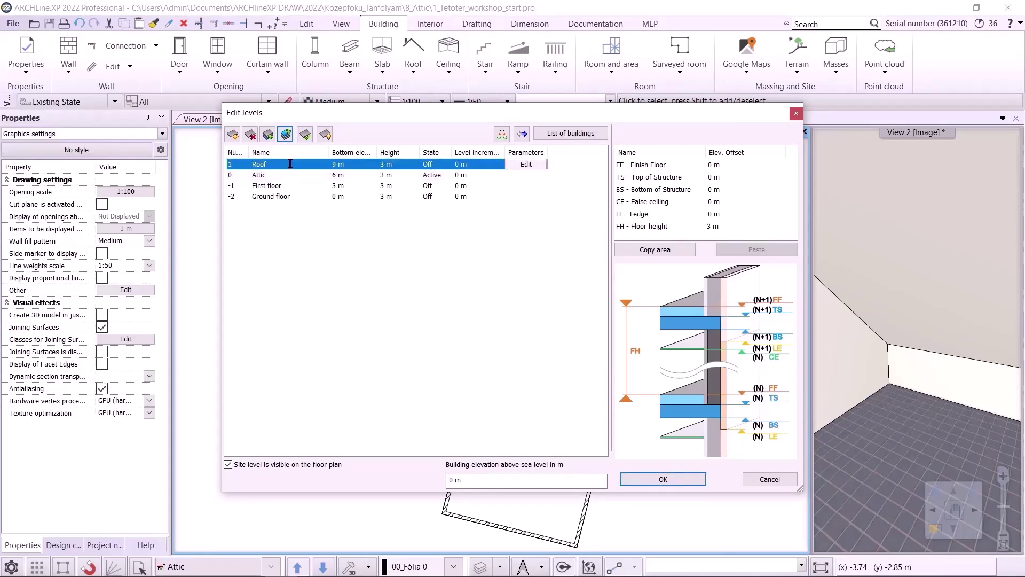
pyautogui.click(319, 251)
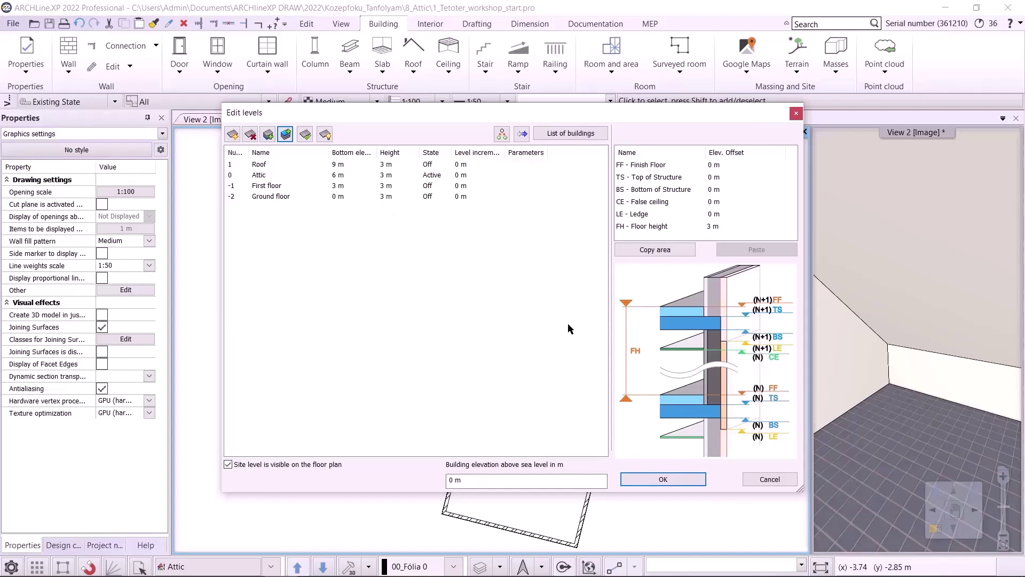
pyautogui.click(679, 479)
# Switch the 3D view to the External camera and move the main roof and the dormer roof from Attic to the Roof level
pyautogui.click(267, 565)
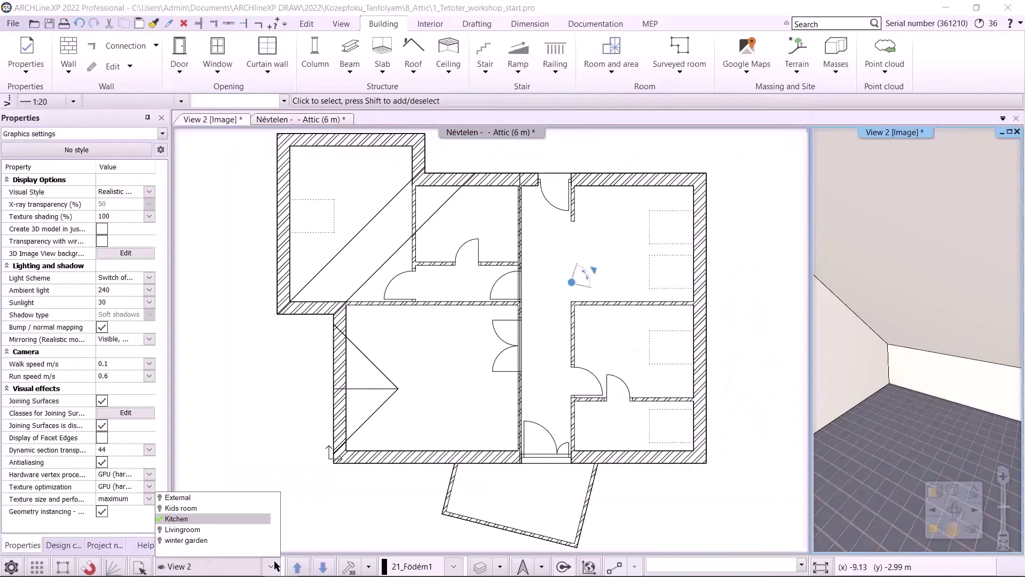
pyautogui.click(199, 497)
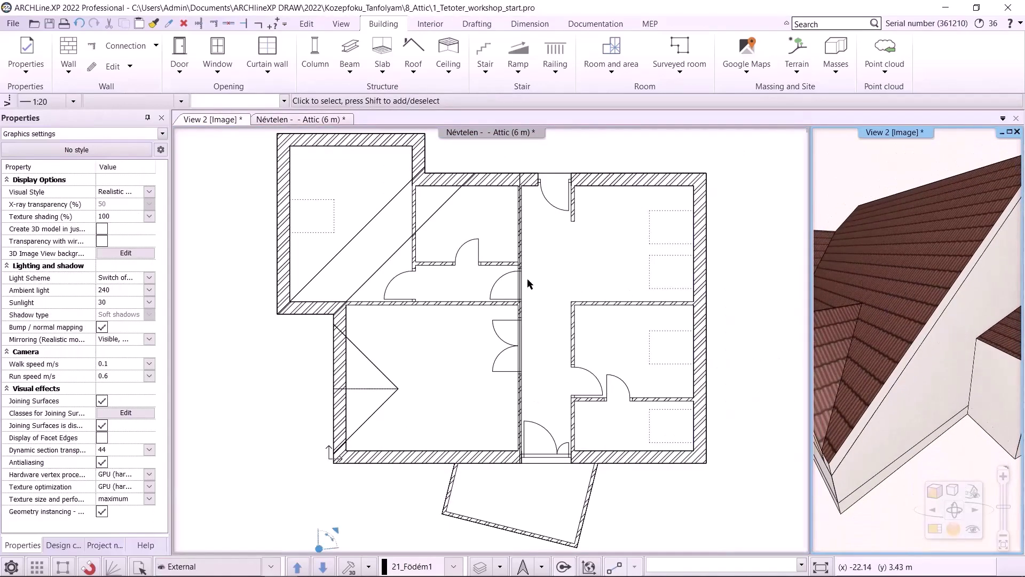
pyautogui.click(376, 274)
pyautogui.click(376, 271)
pyautogui.click(365, 389)
pyautogui.scroll(3, 366, 391)
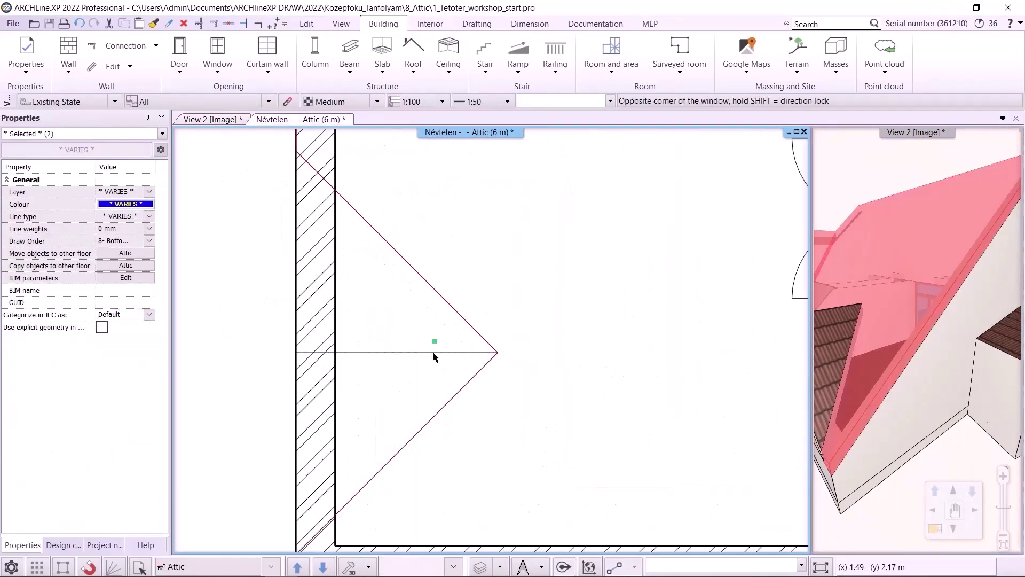
pyautogui.click(433, 350)
pyautogui.scroll(-2, 430, 320)
pyautogui.keyDown('shift'); pyautogui.click(430, 251); pyautogui.keyUp('shift')
pyautogui.scroll(-3, 375, 220)
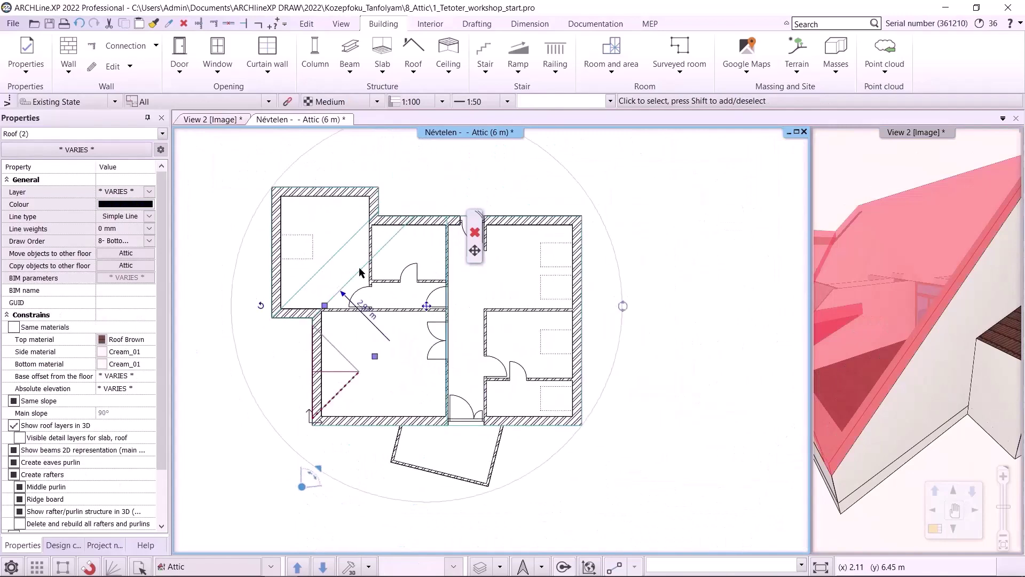
pyautogui.click(113, 253)
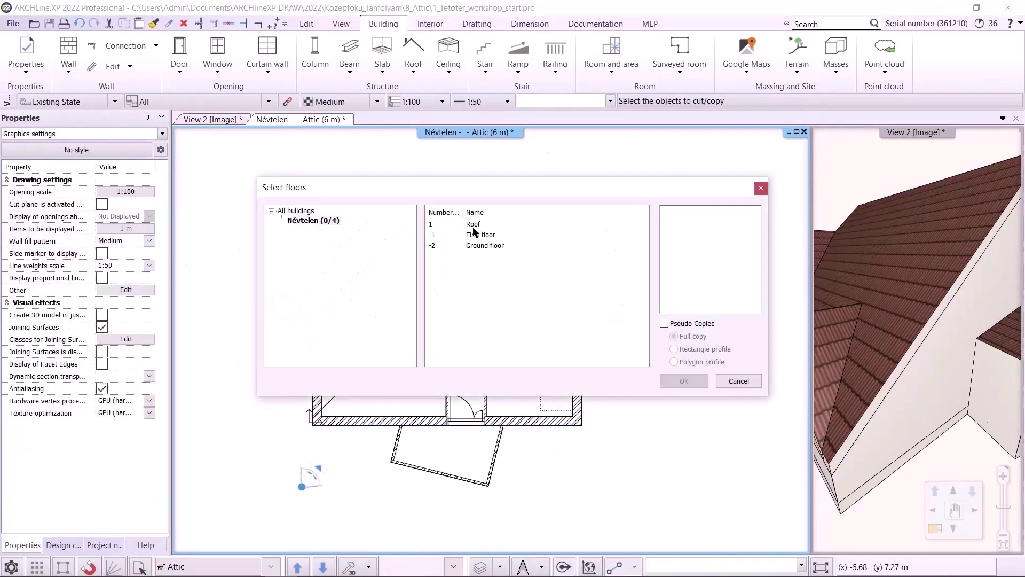
pyautogui.click(473, 227)
pyautogui.click(685, 380)
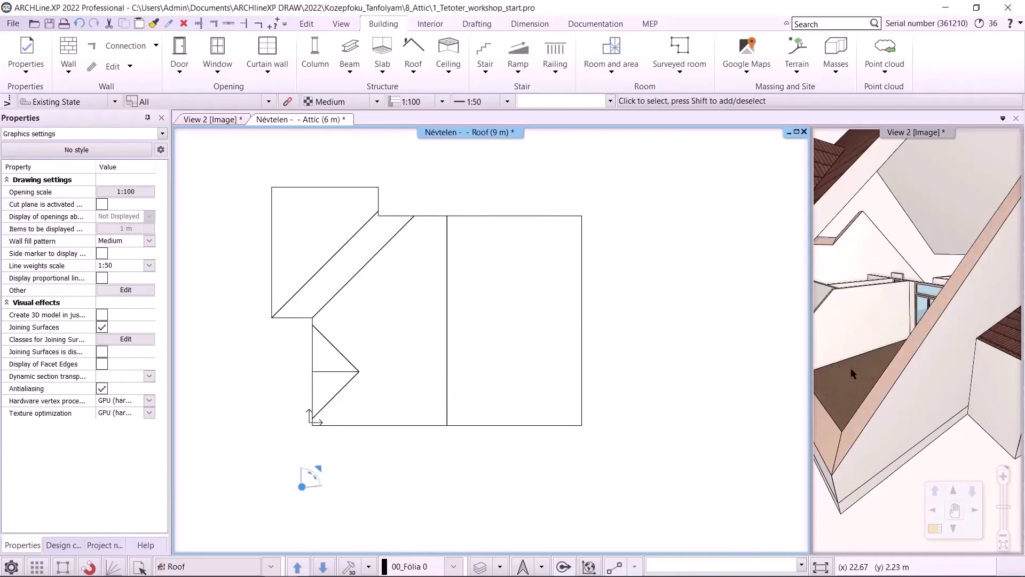
# Select both roofs on the Roof level and set their base offset from the floor to -2
pyautogui.moveTo(851, 367); pyautogui.dragTo(871, 320)
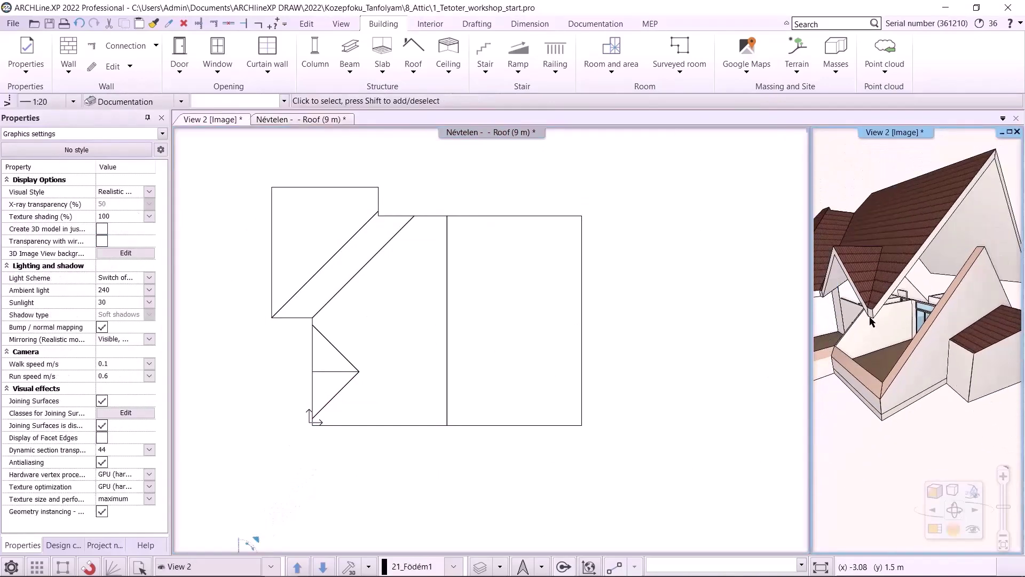
pyautogui.scroll(-8, 870, 322)
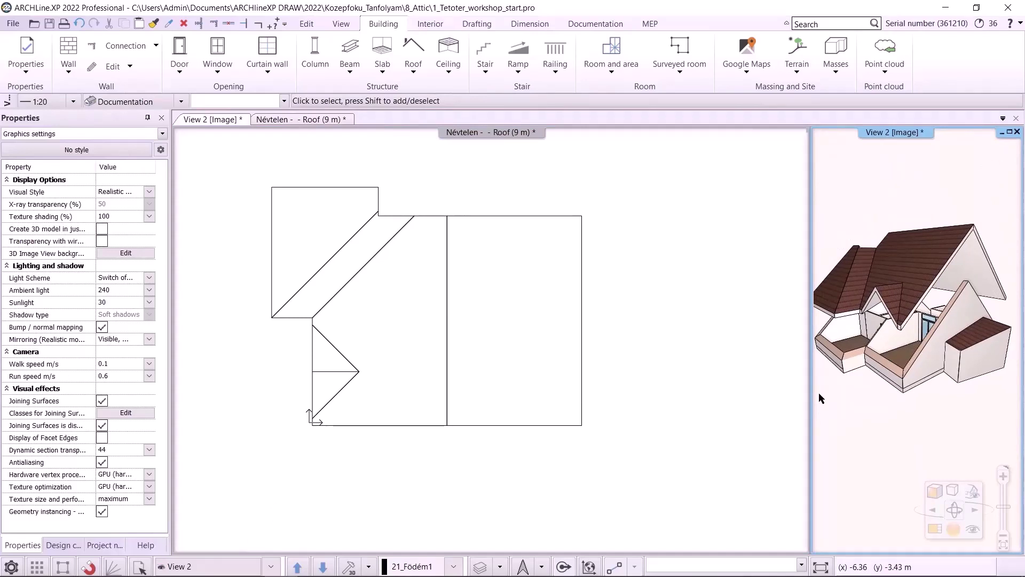
pyautogui.click(336, 375)
pyautogui.moveTo(237, 166); pyautogui.dragTo(643, 483)
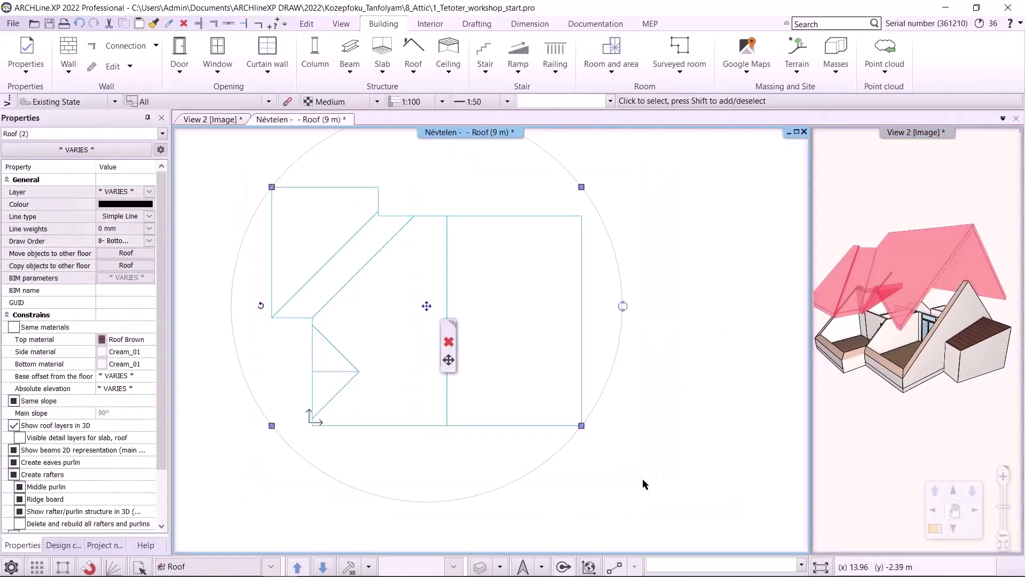
pyautogui.click(128, 378)
pyautogui.write('-2')
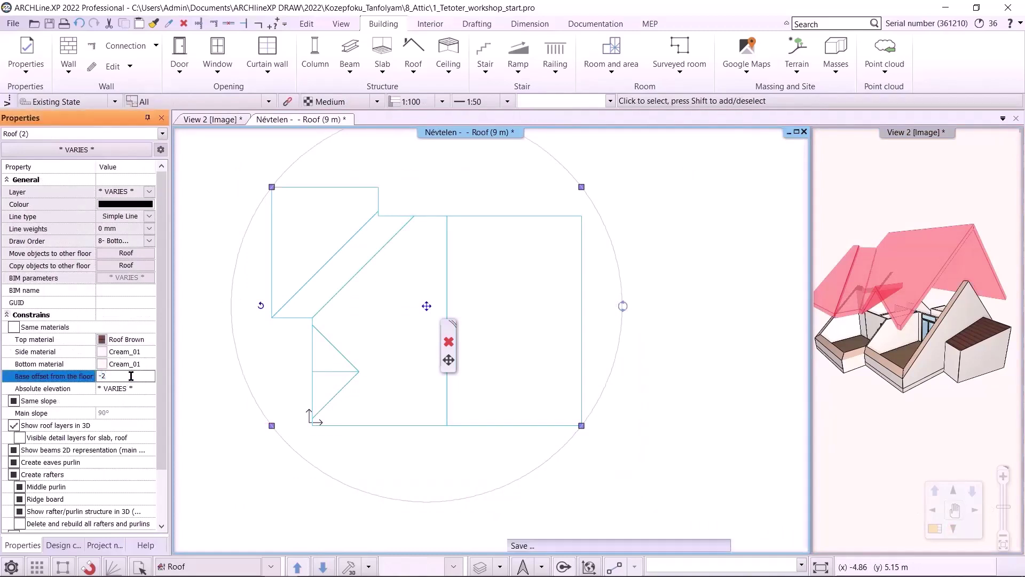
pyautogui.press('Return')
pyautogui.click(716, 412)
pyautogui.press('Escape')
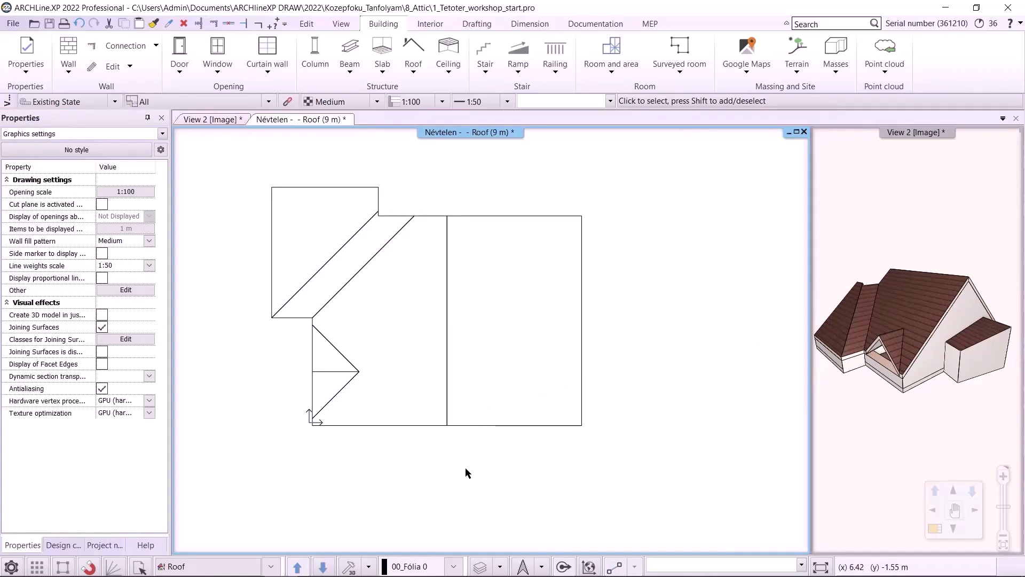
# Show the Attic level beneath the active Roof plan and set the default slab's total thickness to 0.3 m
pyautogui.click(272, 567)
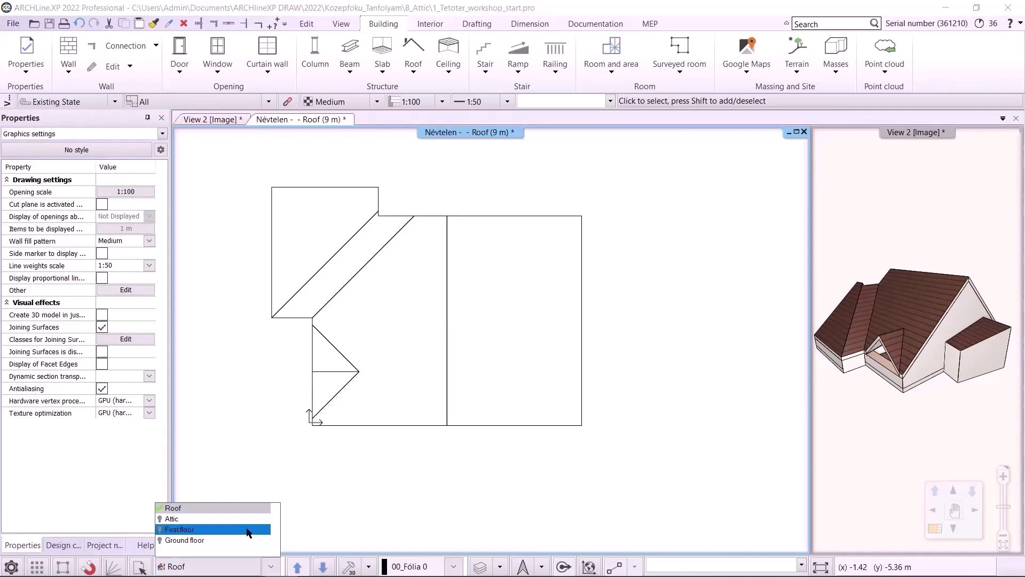
pyautogui.click(171, 519)
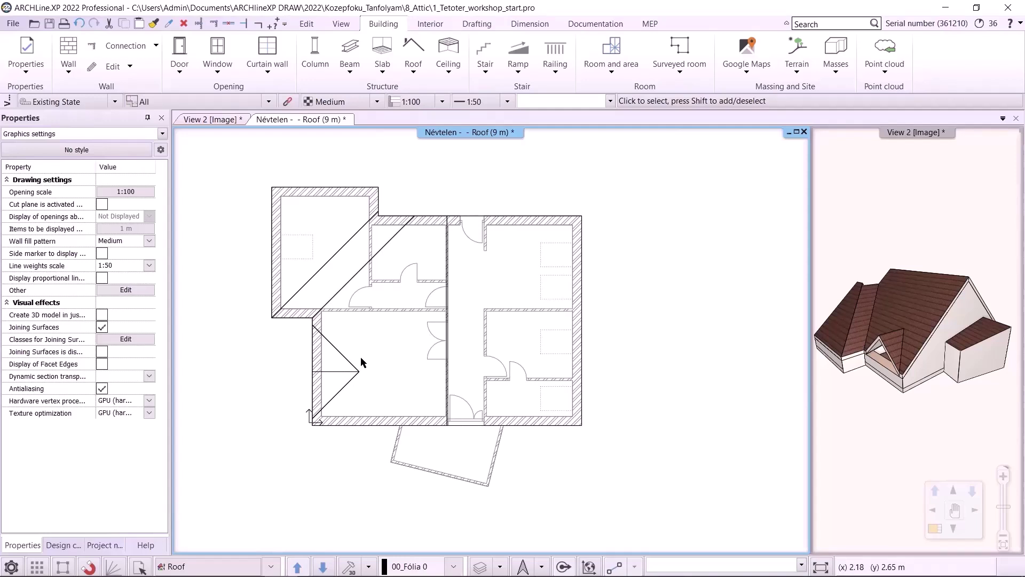
pyautogui.rightClick(384, 53)
pyautogui.click(415, 53)
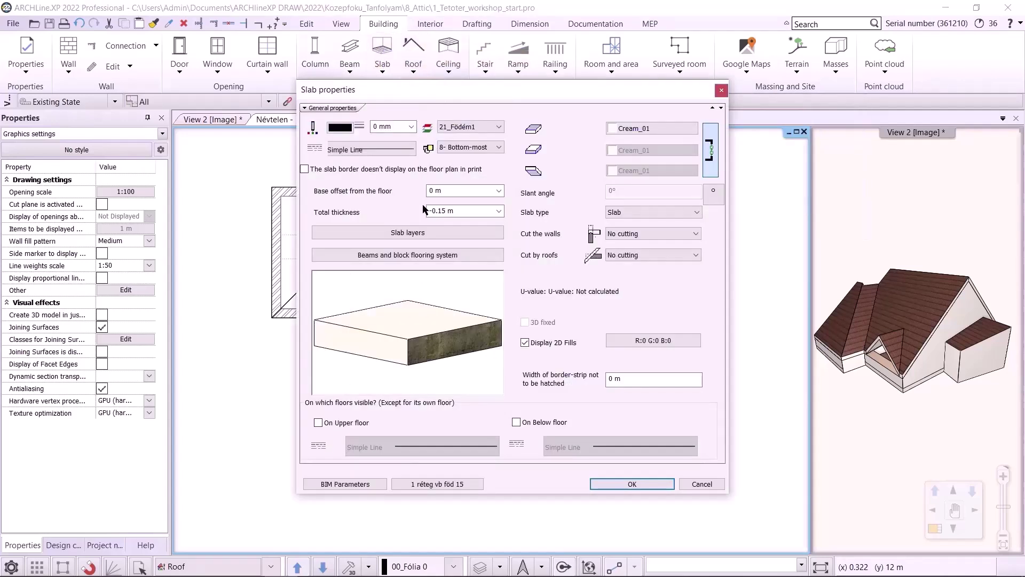
pyautogui.doubleClick(476, 210)
pyautogui.write('0,3')
pyautogui.click(632, 484)
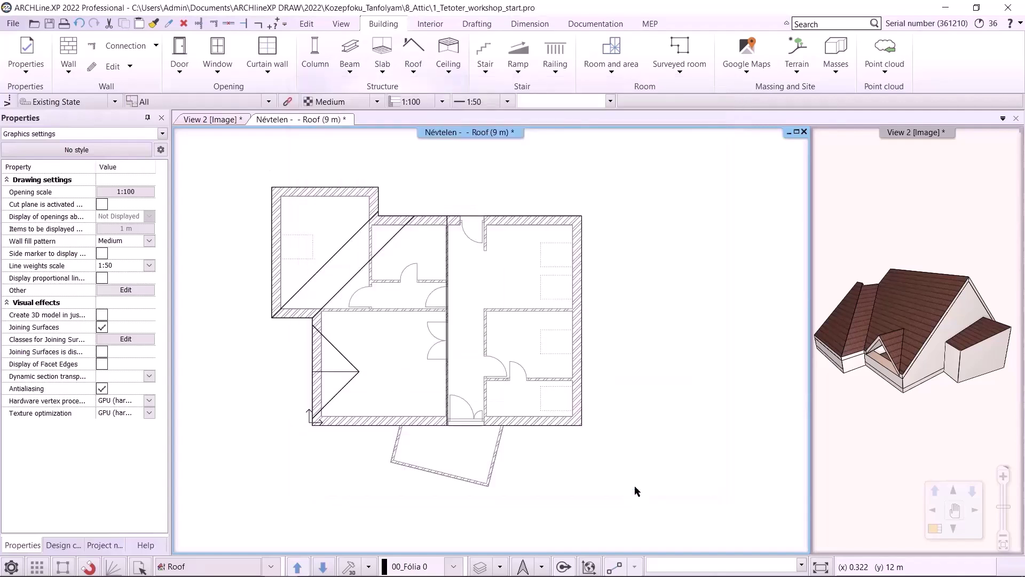
# Sketch a slab on the Roof level whose outline follows the inner faces of all the exterior walls
pyautogui.click(386, 71)
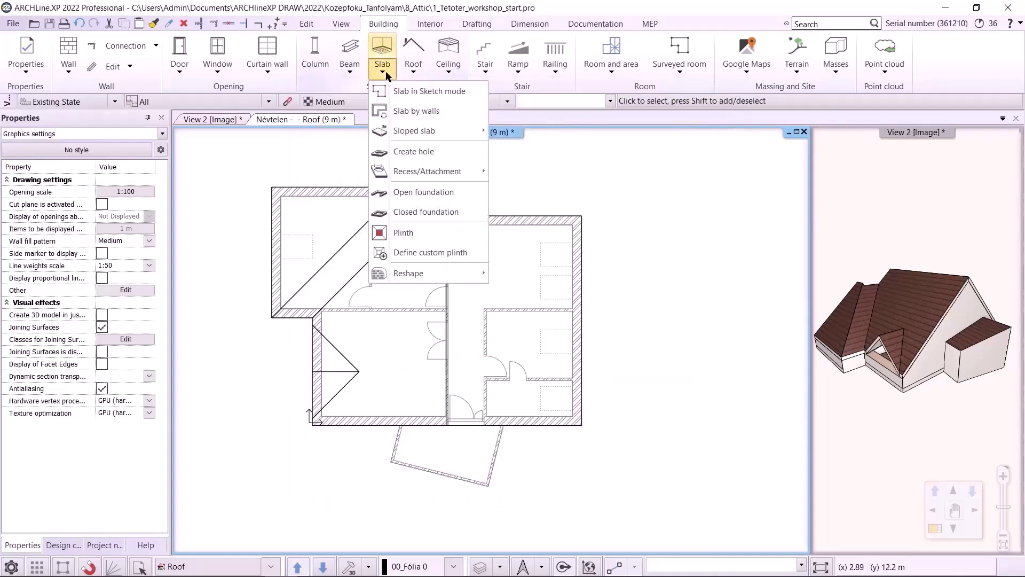
pyautogui.click(403, 92)
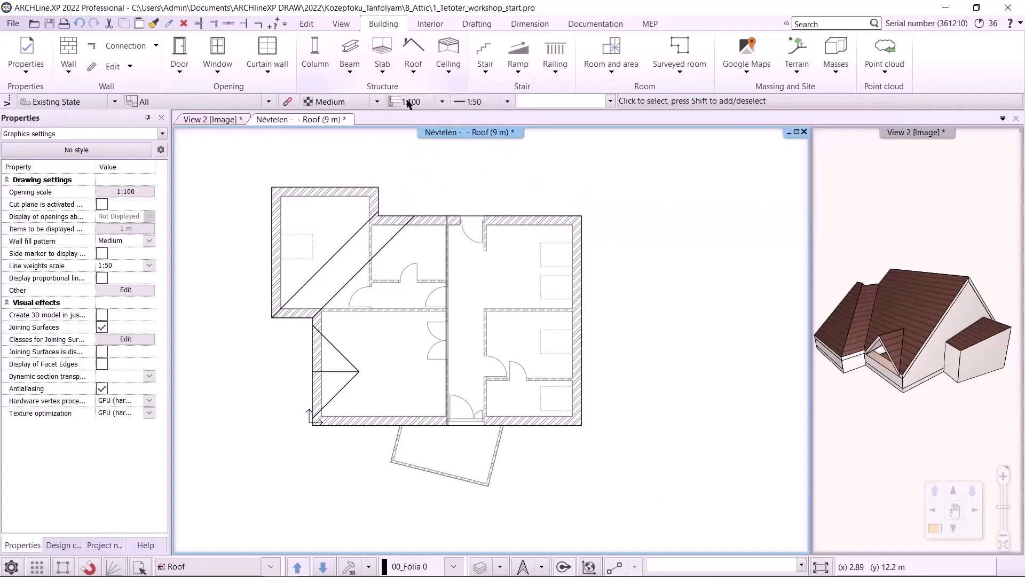
pyautogui.scroll(5, 373, 226)
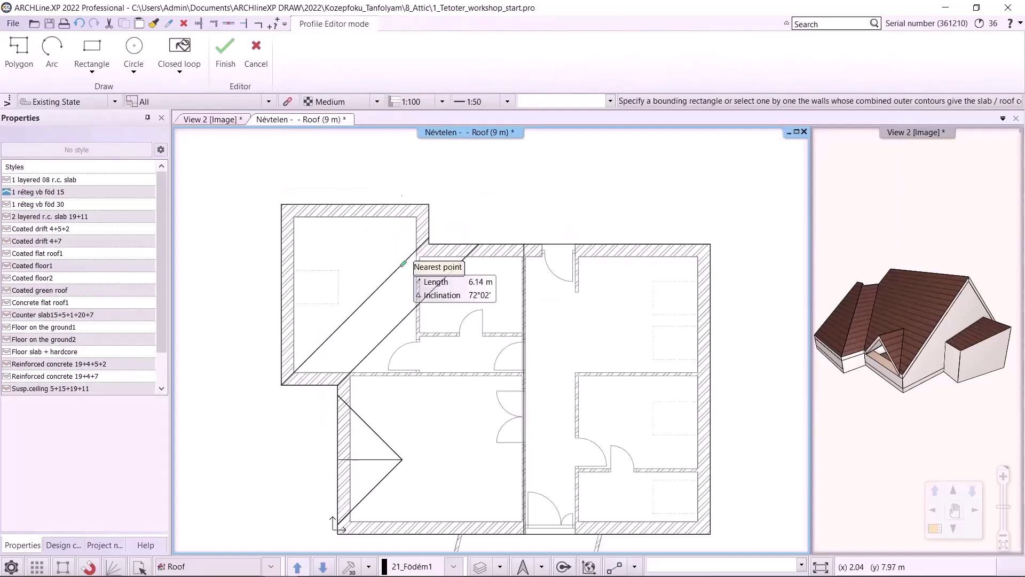
pyautogui.click(231, 216)
pyautogui.click(467, 217)
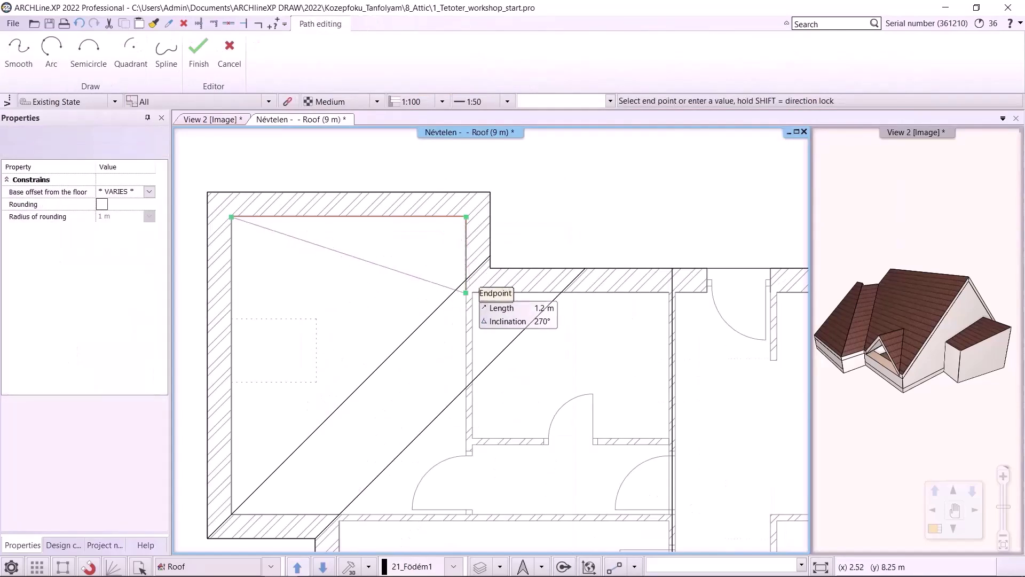
pyautogui.scroll(-3, 476, 315)
pyautogui.click(477, 408)
pyautogui.scroll(-2, 477, 407)
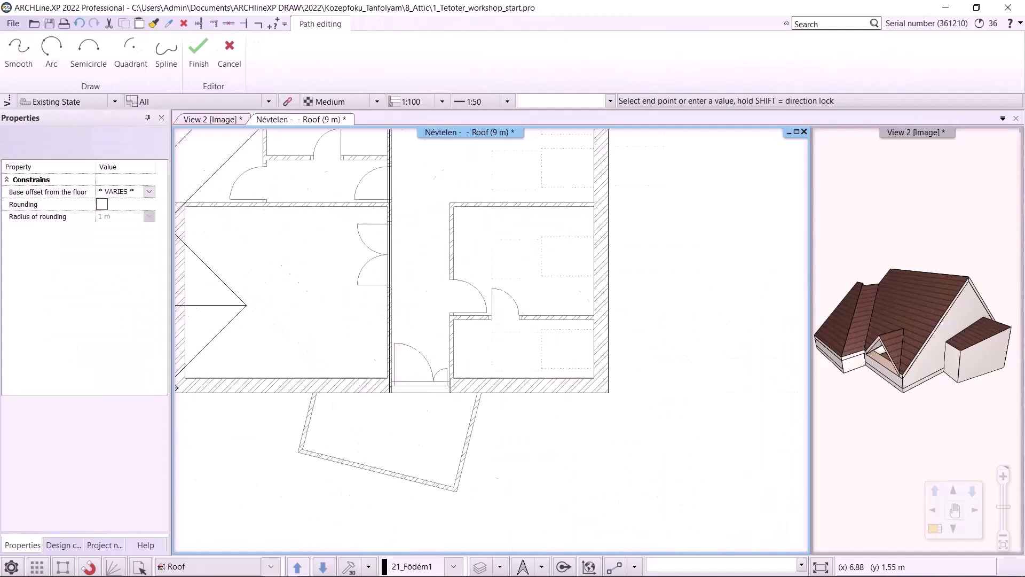
pyautogui.scroll(3, 382, 374)
pyautogui.moveTo(383, 377); pyautogui.dragTo(383, 436, button='middle')
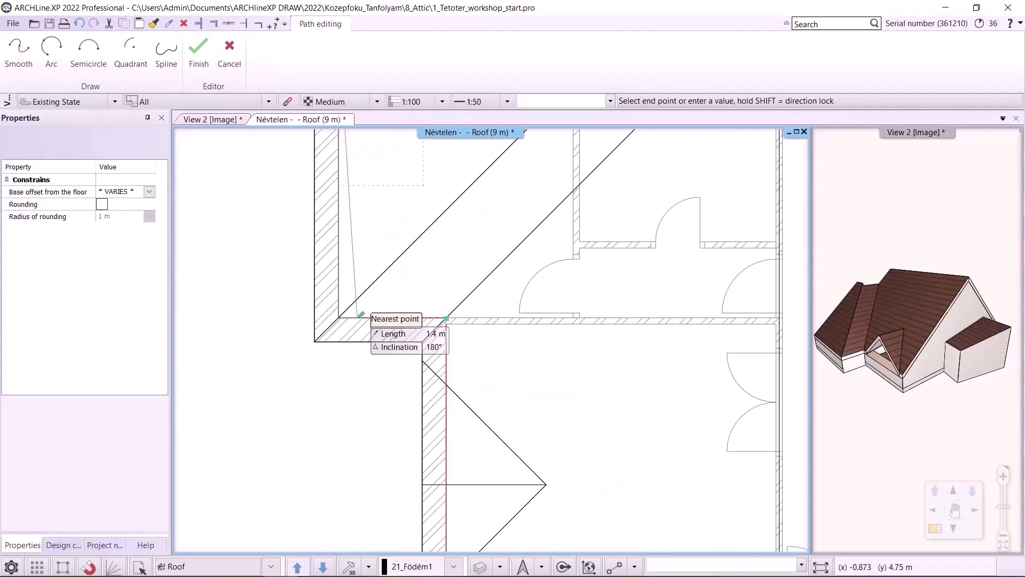
pyautogui.scroll(3, 342, 331)
pyautogui.press('Return')
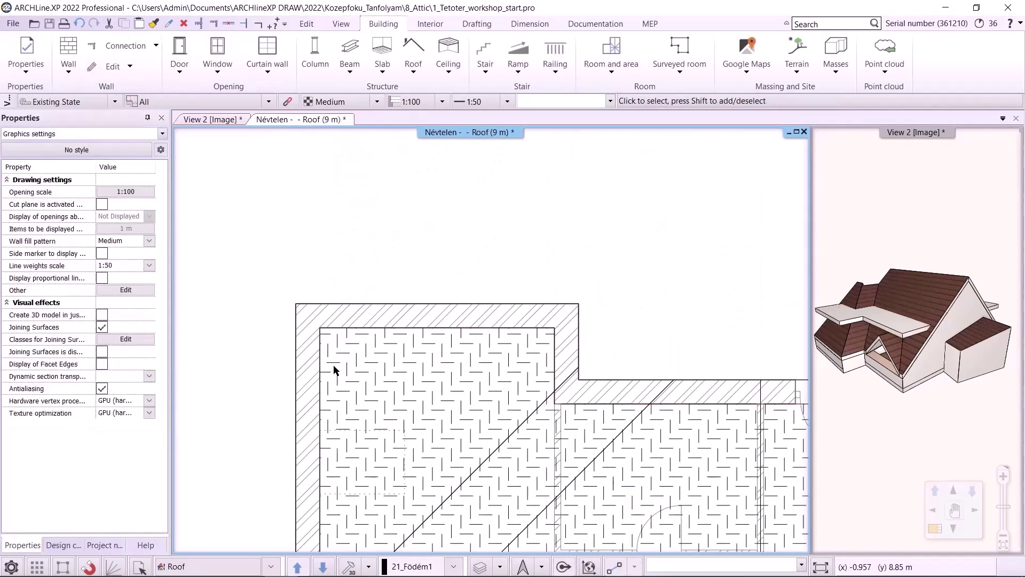
pyautogui.scroll(-4, 393, 367)
pyautogui.moveTo(459, 334); pyautogui.dragTo(431, 291, button='middle')
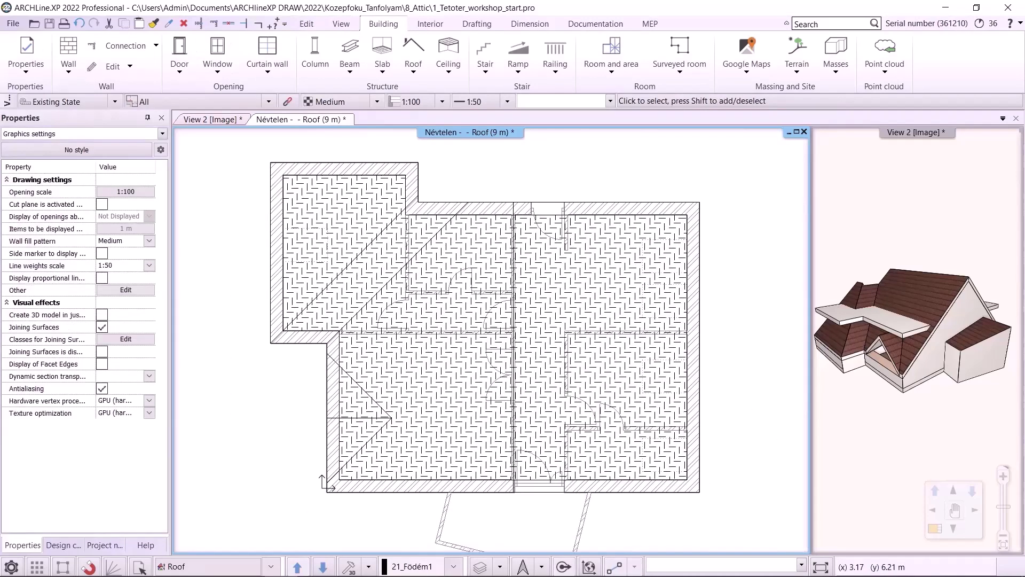
# Turn off the display of 2D fills for the new slab
pyautogui.click(440, 303)
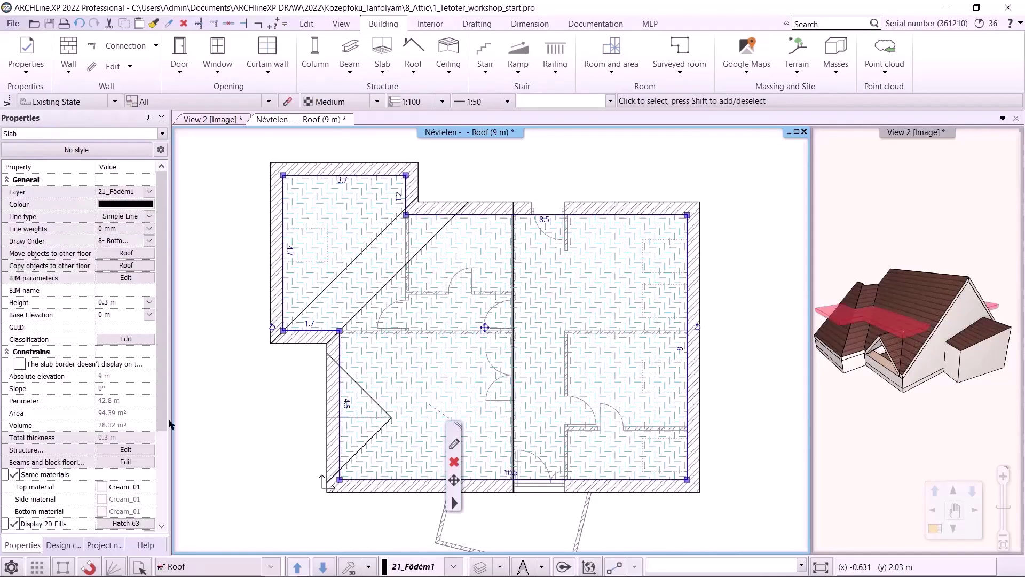
pyautogui.click(13, 523)
pyautogui.click(293, 431)
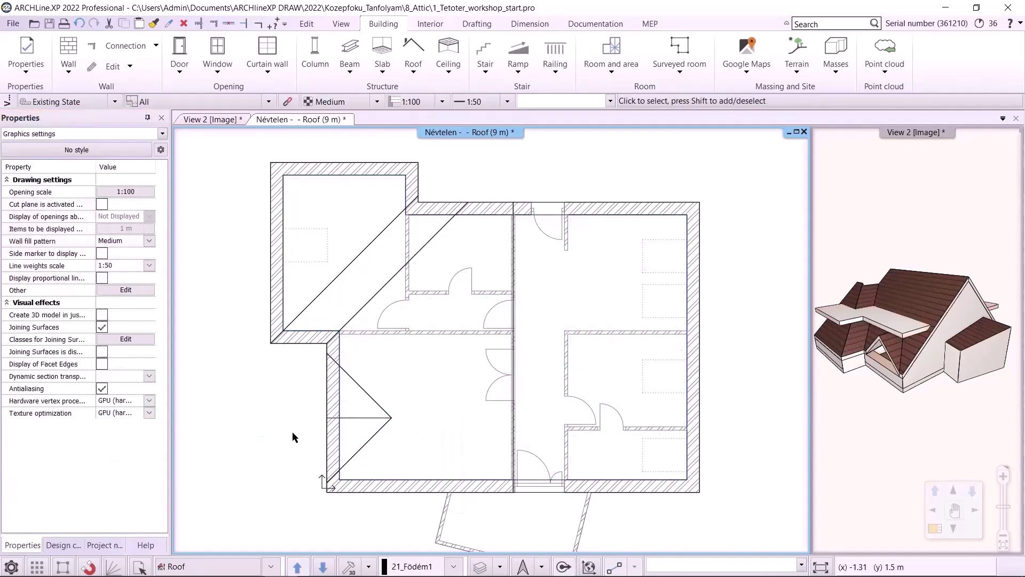
# Edit the slab's properties so that it is cut by roofs on all floors of the building
pyautogui.click(343, 396)
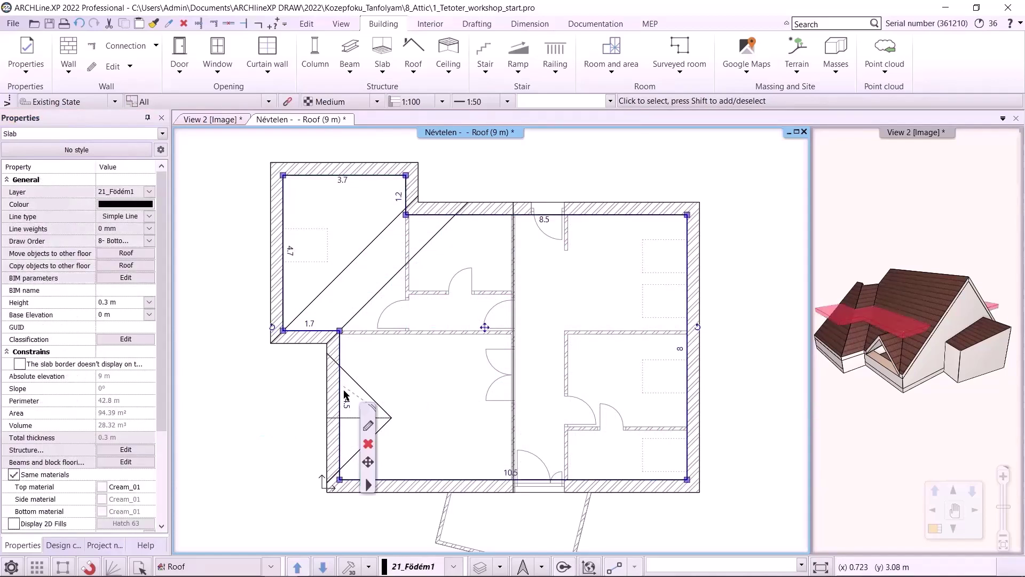
pyautogui.click(368, 426)
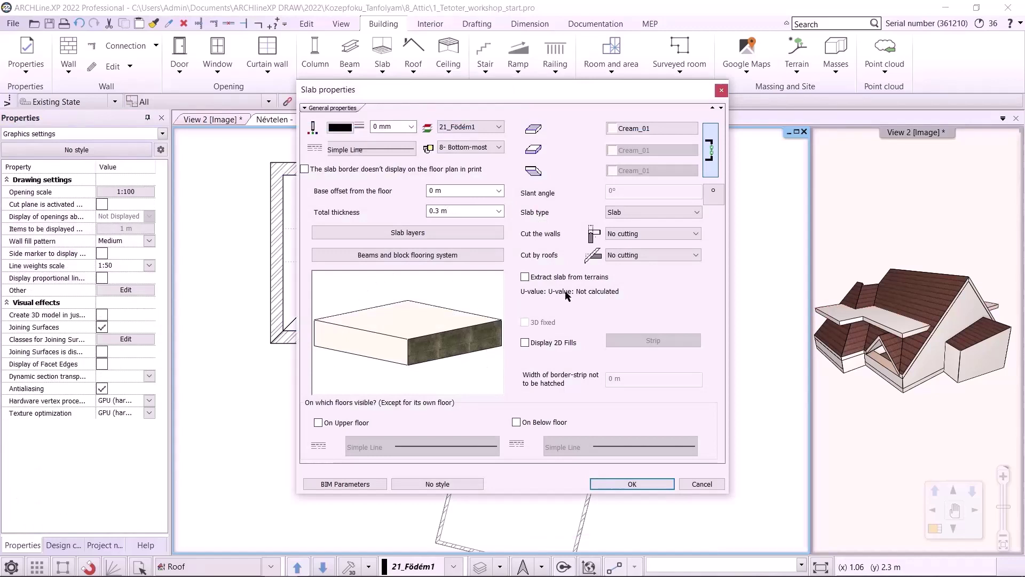
pyautogui.click(632, 255)
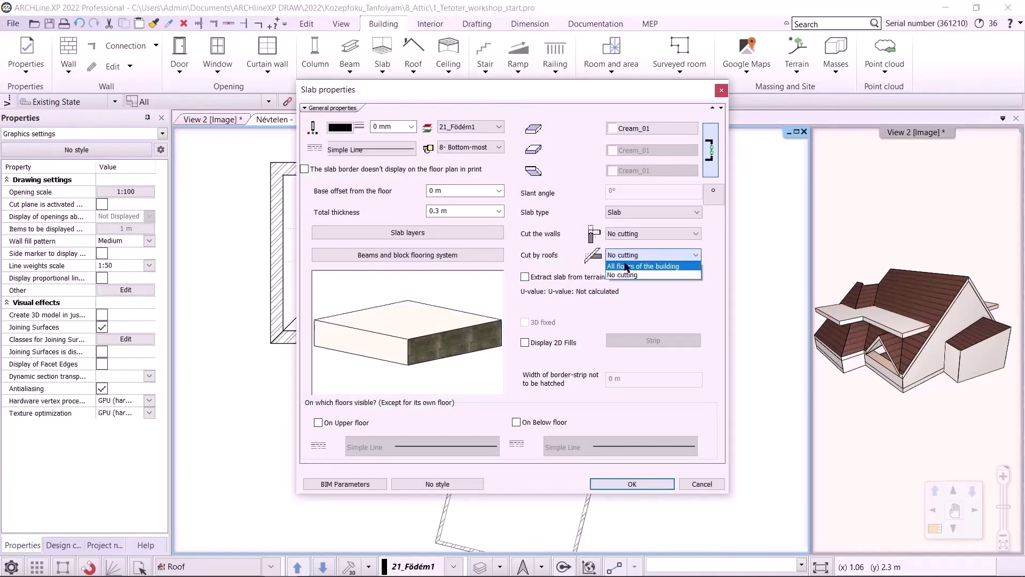
pyautogui.click(626, 266)
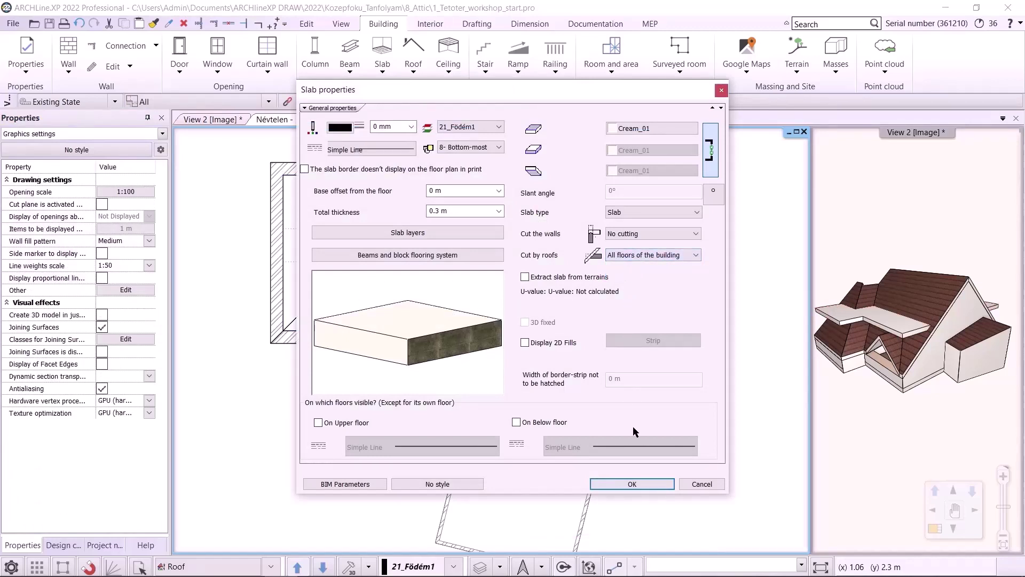
pyautogui.click(645, 483)
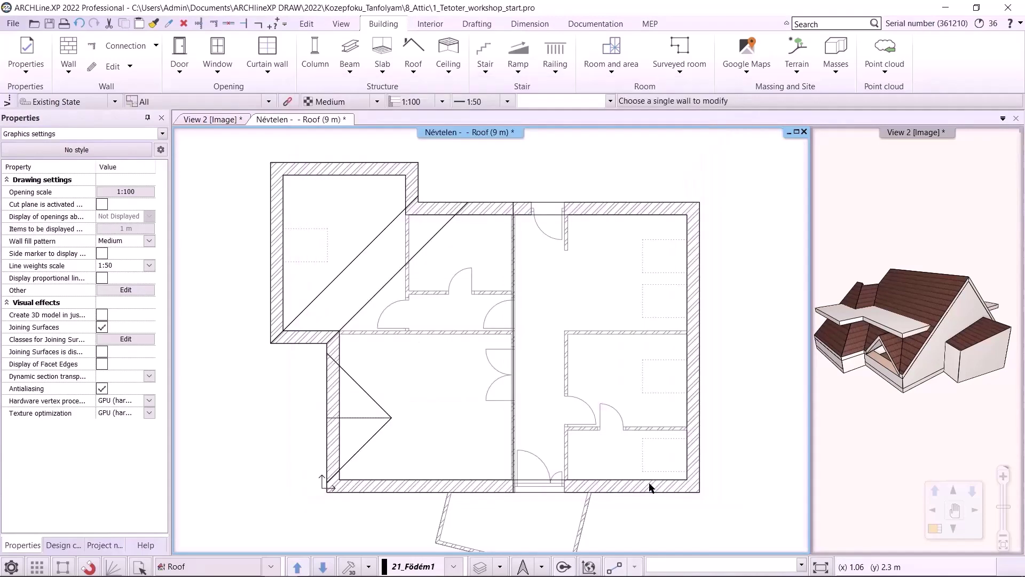
# Bring the 3D view into the main window, switch it to the Livingroom camera, and set its display style to Realistic
pyautogui.doubleClick(882, 426)
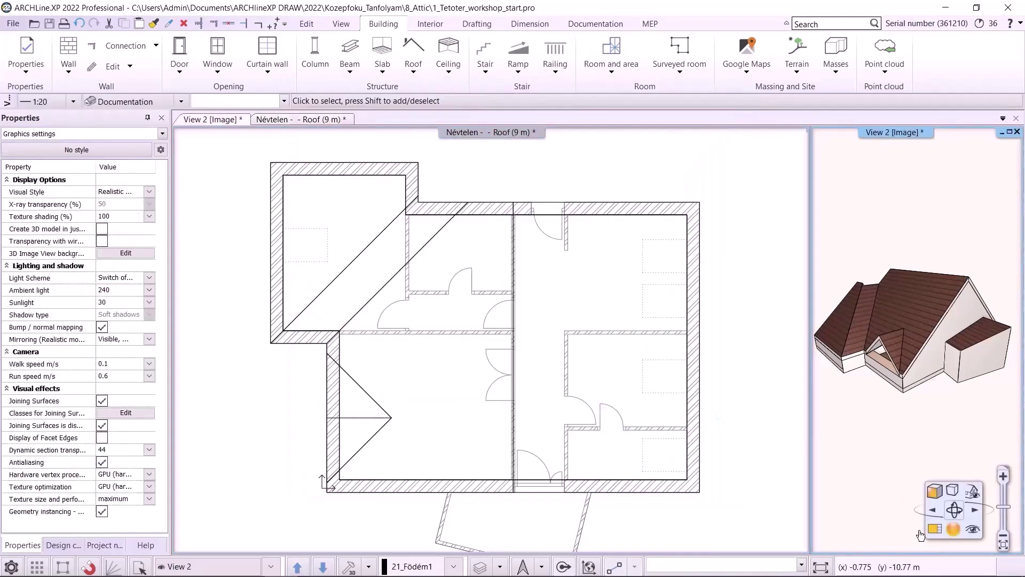
pyautogui.click(270, 566)
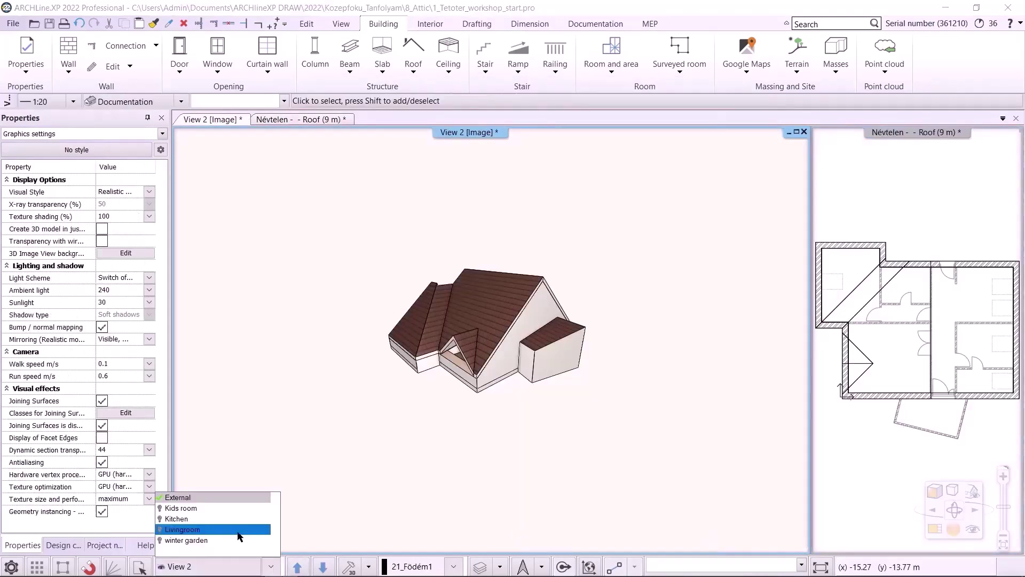
pyautogui.click(219, 529)
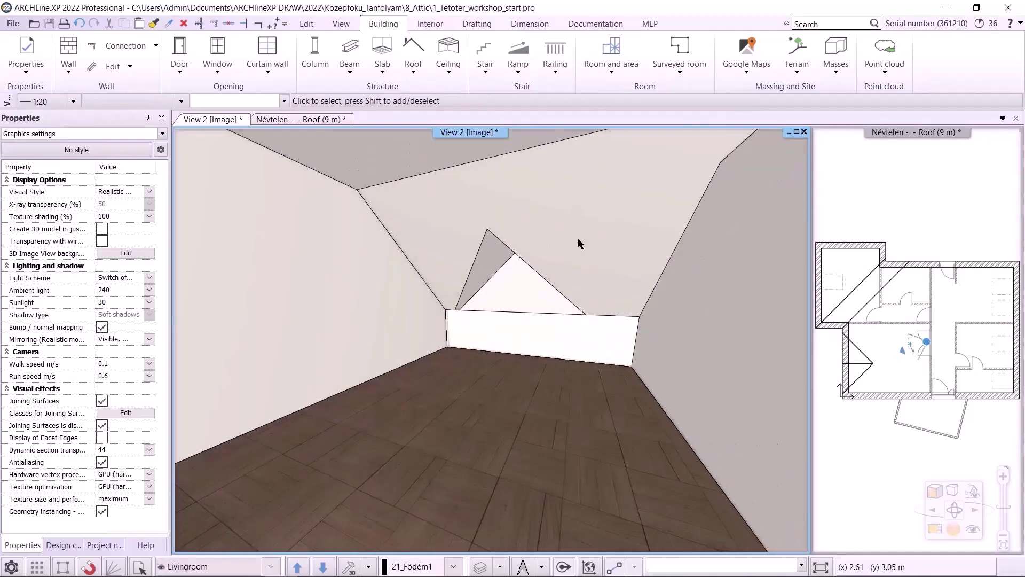
pyautogui.click(932, 491)
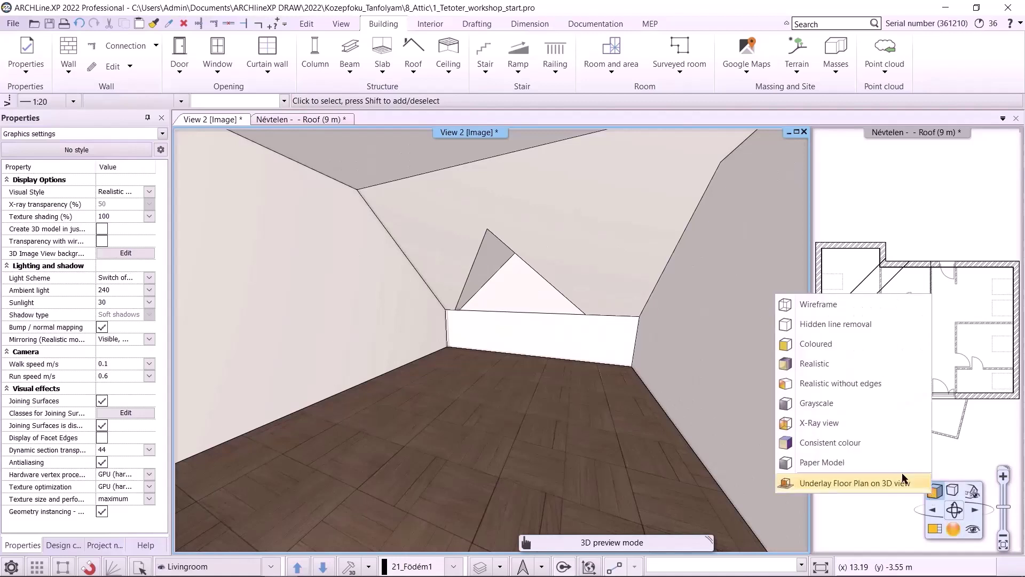
pyautogui.click(814, 363)
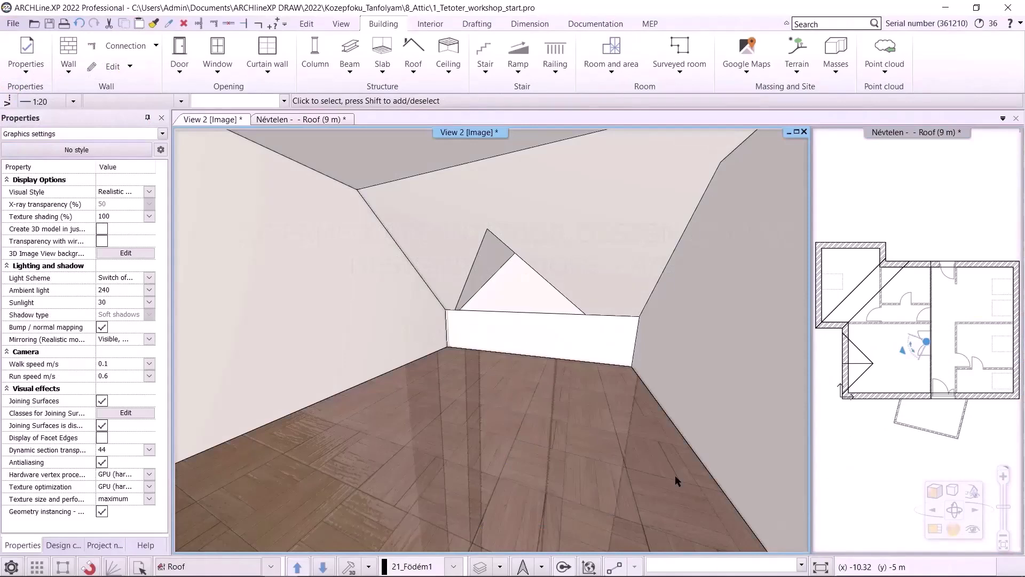
# Switch to the External camera and examine the finished roof and gable from above and from the side
pyautogui.click(271, 567)
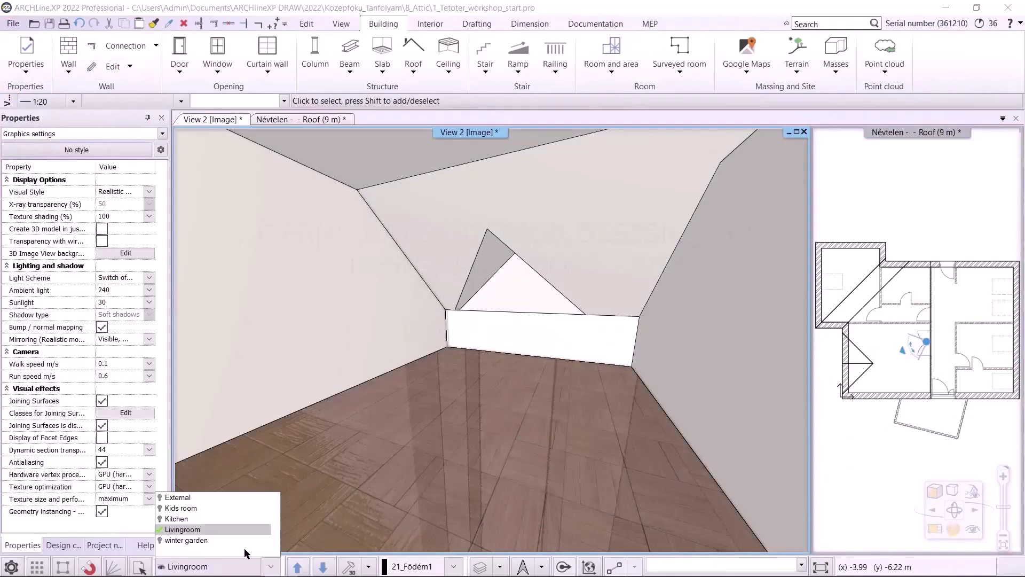
pyautogui.click(178, 498)
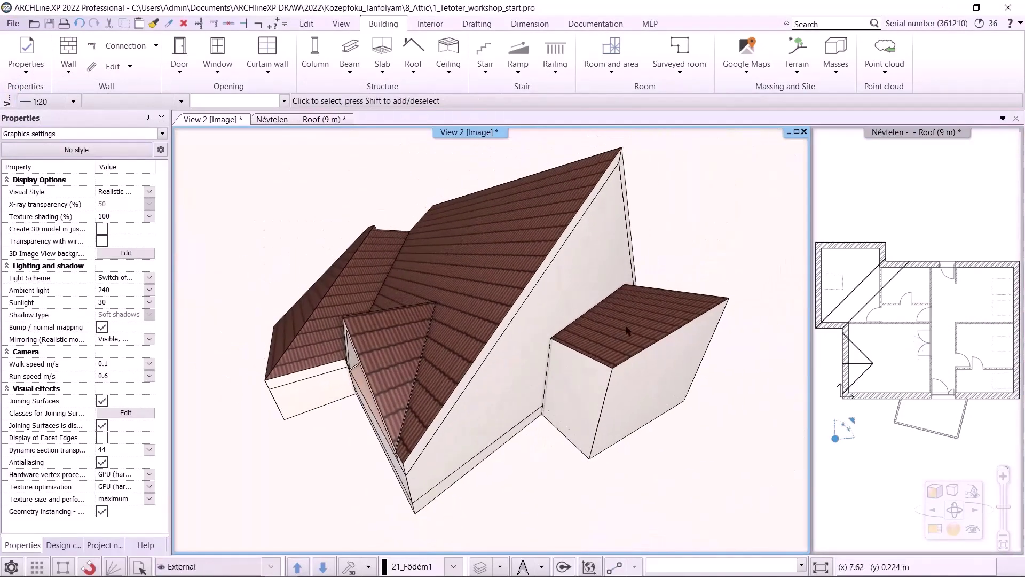
pyautogui.moveTo(610, 340)
pyautogui.mouseDown(button='middle')
pyautogui.moveTo(578, 326)
pyautogui.moveTo(609, 361)
pyautogui.mouseUp(button='middle')
pyautogui.scroll(-3, 609, 361)
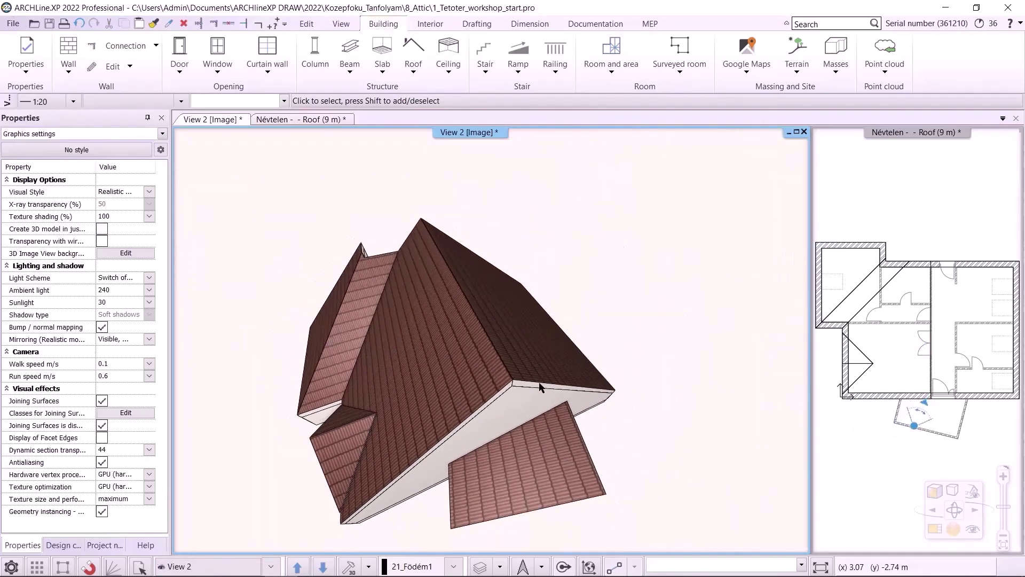
pyautogui.moveTo(533, 377); pyautogui.dragTo(598, 346, button='middle')
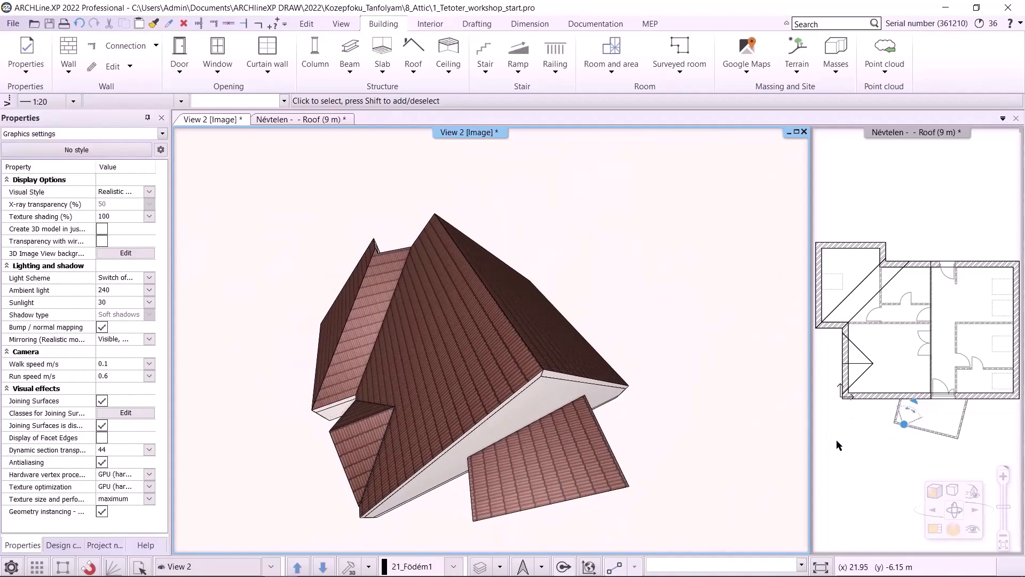
# Return the Roof floor plan to the main window and start a roof window on the main roof's slope along the east wall
pyautogui.click(929, 533)
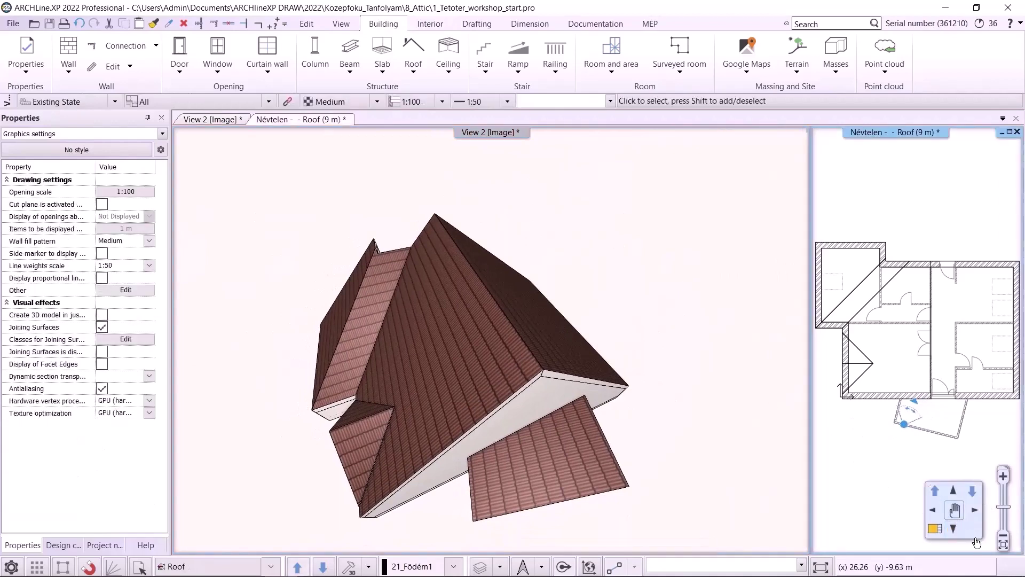
pyautogui.click(929, 533)
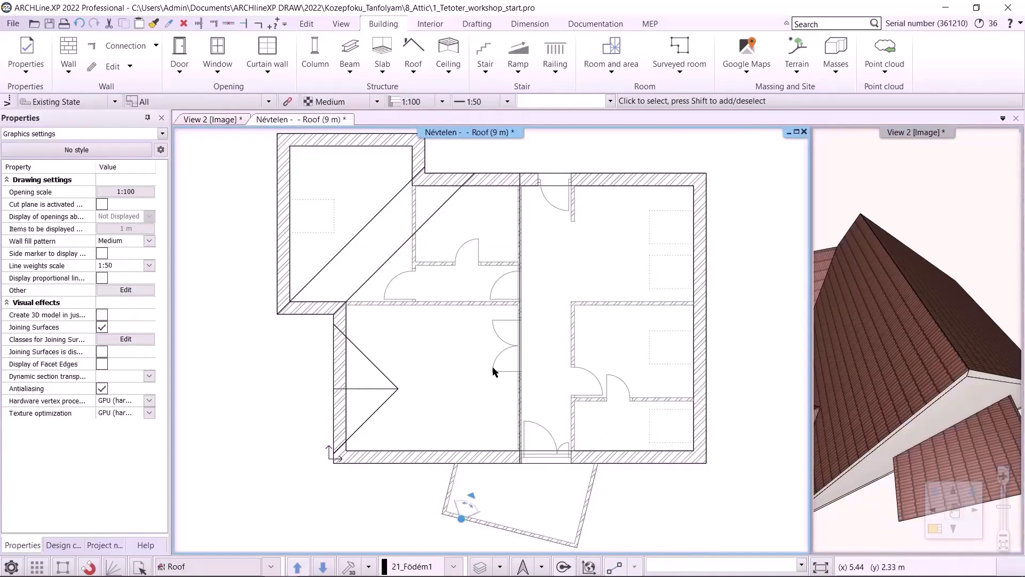
pyautogui.click(217, 62)
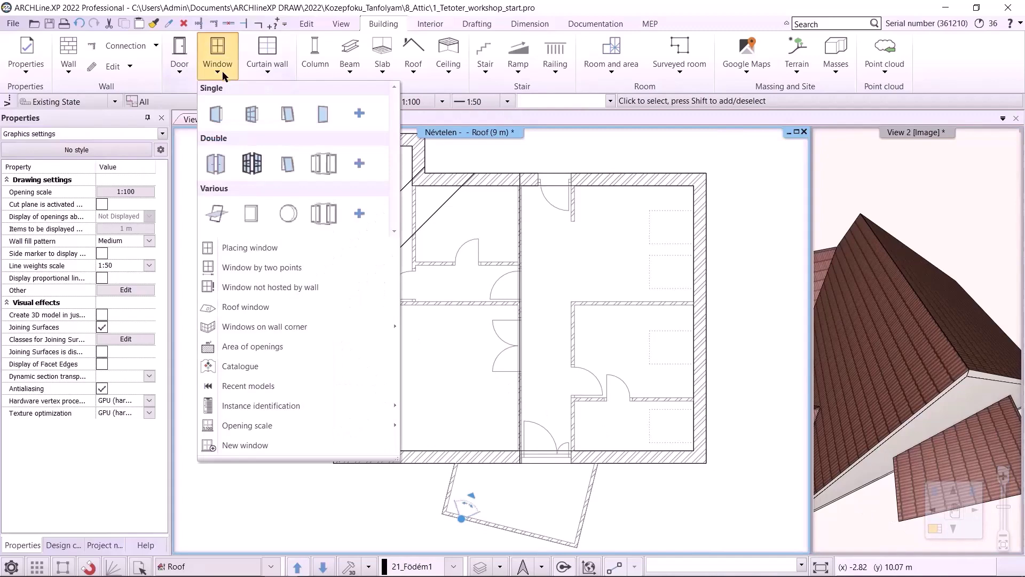
pyautogui.click(277, 308)
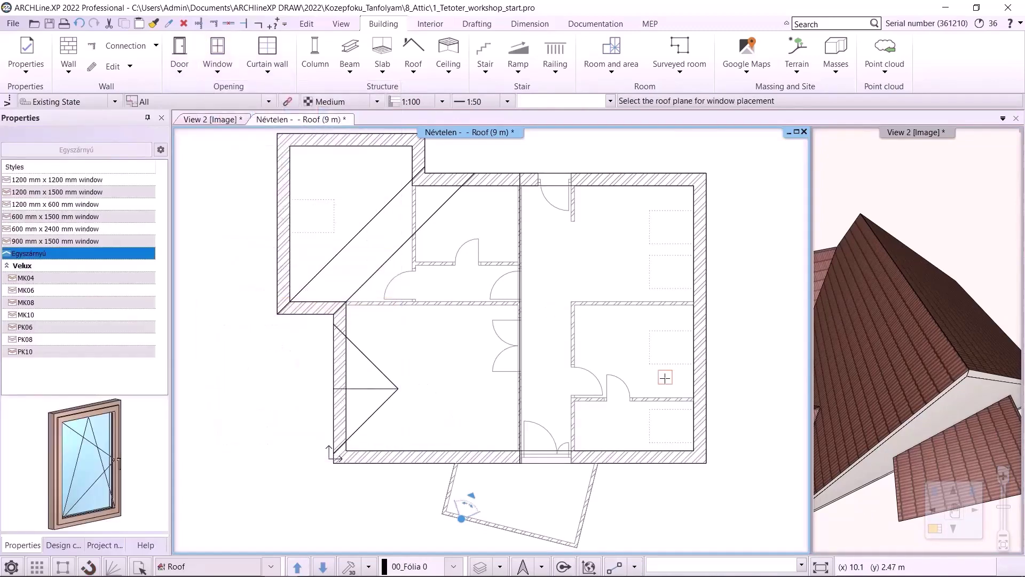
pyautogui.click(707, 239)
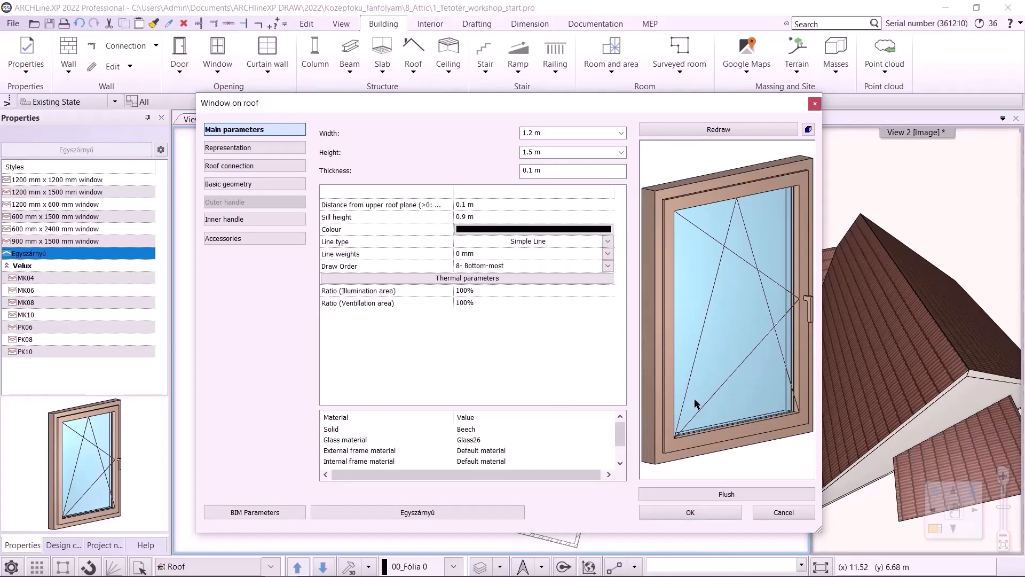
# Replace the window type with the "window on roof" model from the single roof windows in the library
pyautogui.click(728, 495)
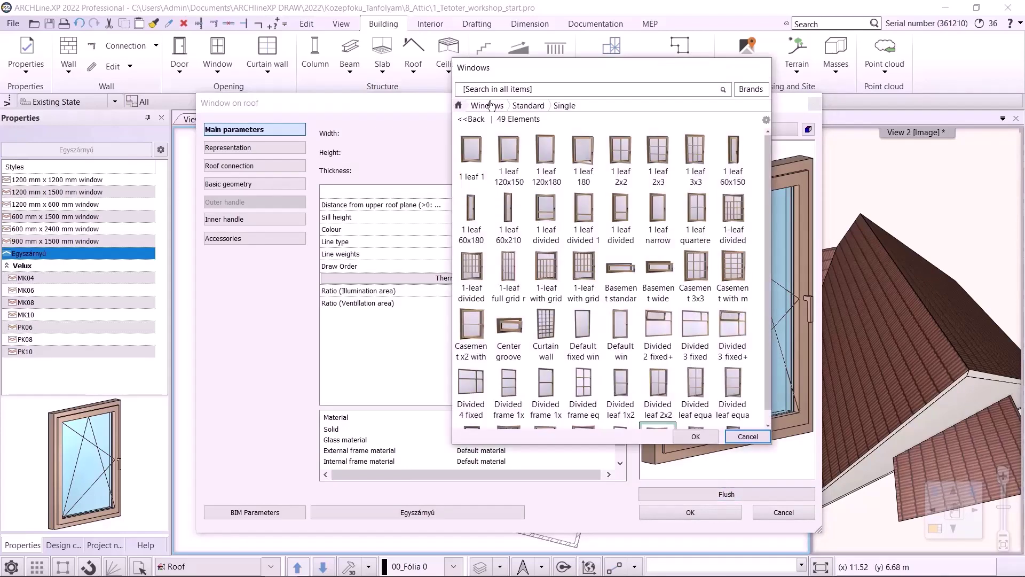
pyautogui.click(472, 119)
pyautogui.click(485, 178)
pyautogui.click(507, 197)
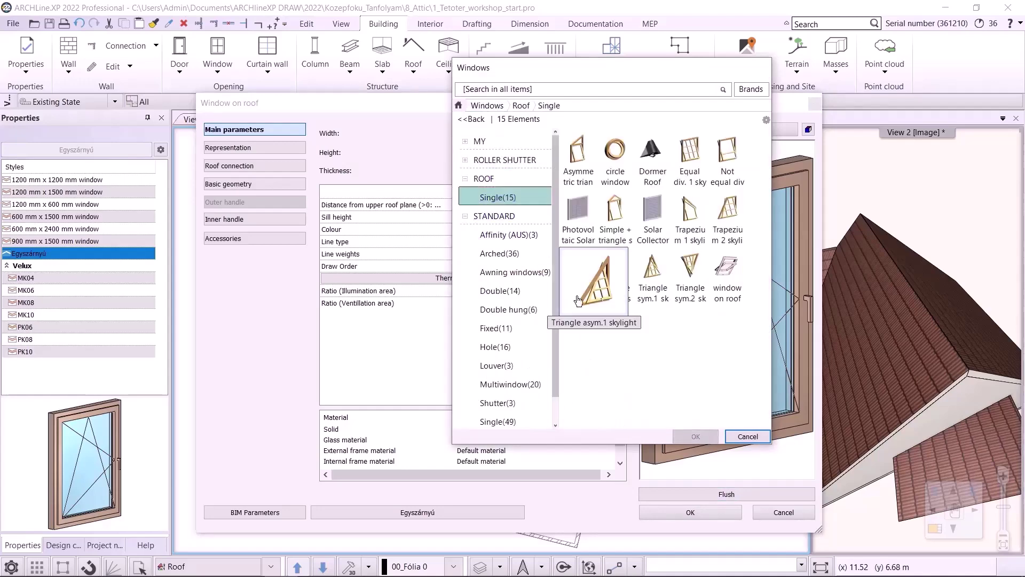
pyautogui.click(727, 275)
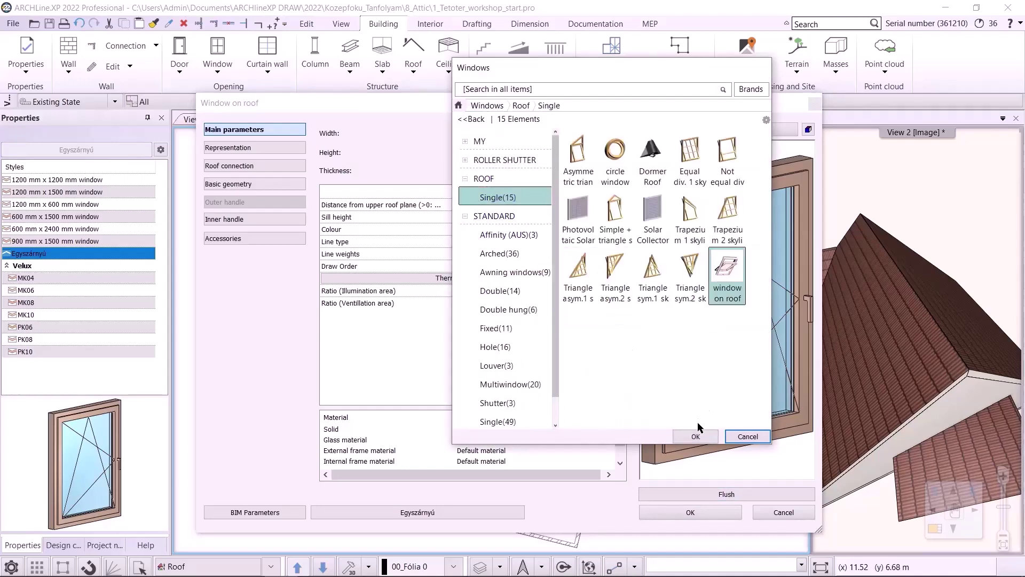
pyautogui.click(695, 436)
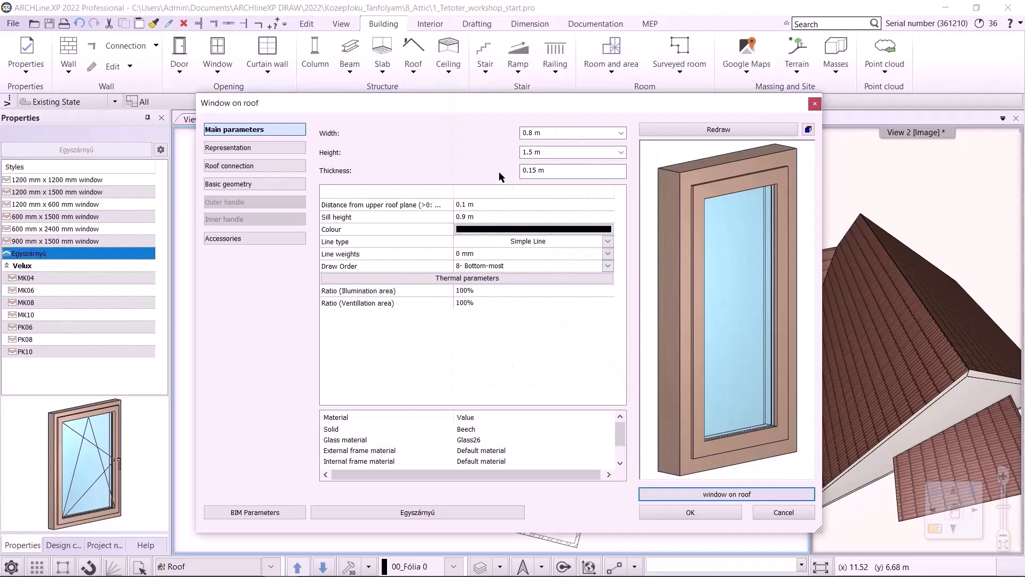
# Set the roof window's width to 1 m and height to 1.8 m, and change its distance from the upper roof plane
pyautogui.doubleClick(546, 132)
pyautogui.write('1')
pyautogui.press('Tab')
pyautogui.click(530, 153)
pyautogui.moveTo(530, 153); pyautogui.dragTo(522, 152)
pyautogui.click(467, 205)
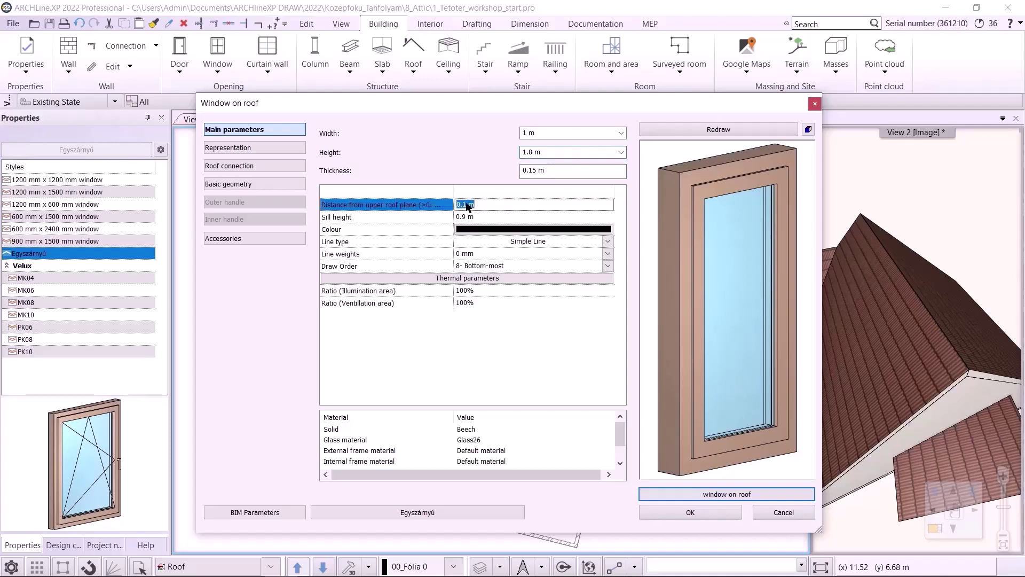
pyautogui.write('03')
pyautogui.press('Return')
# Set the roof window's connection to a horizontal top hole and a perpendicular bottom hole, and accept the window settings
pyautogui.click(255, 165)
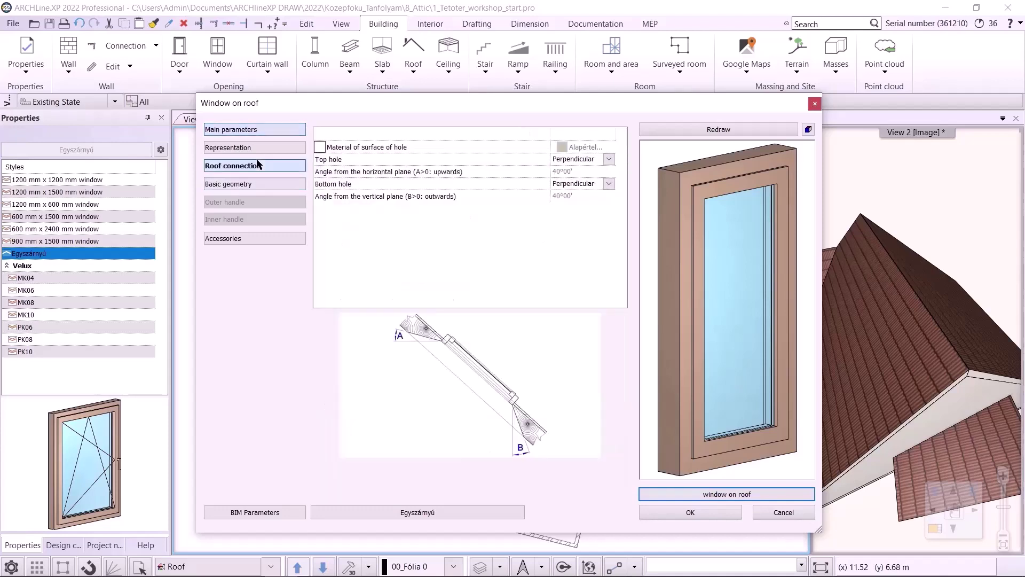
pyautogui.click(604, 160)
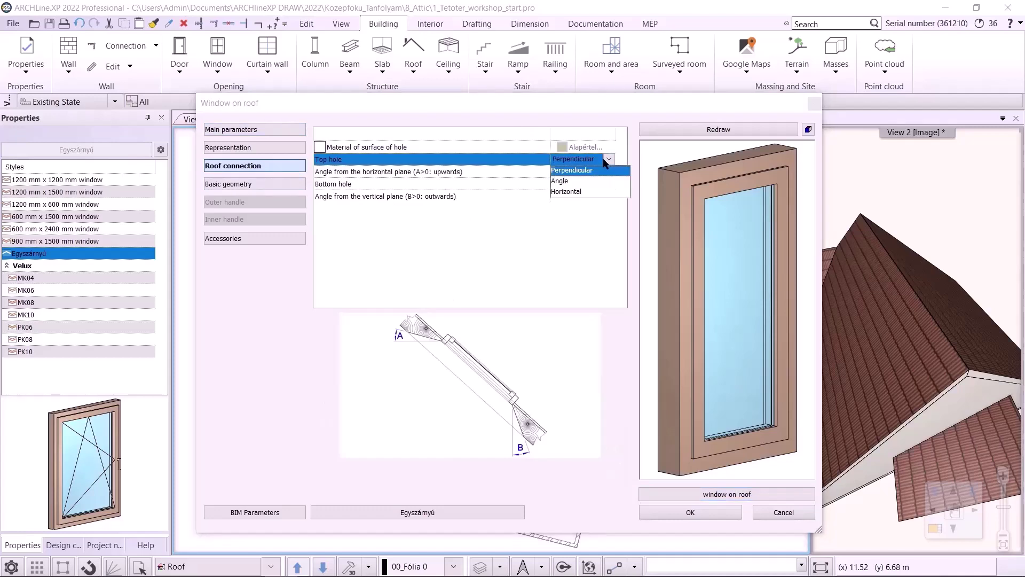
pyautogui.click(593, 191)
pyautogui.click(609, 184)
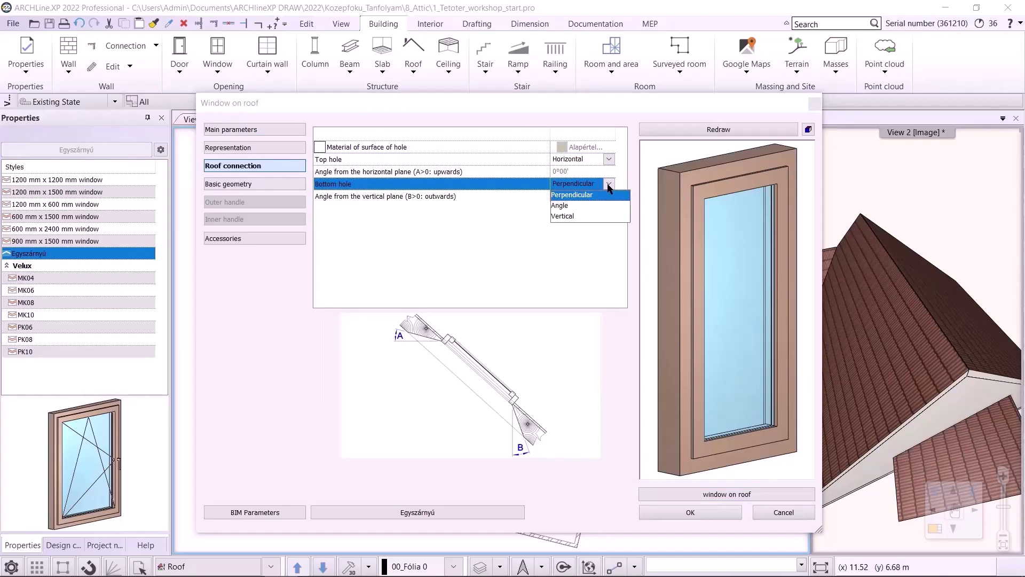
pyautogui.click(574, 195)
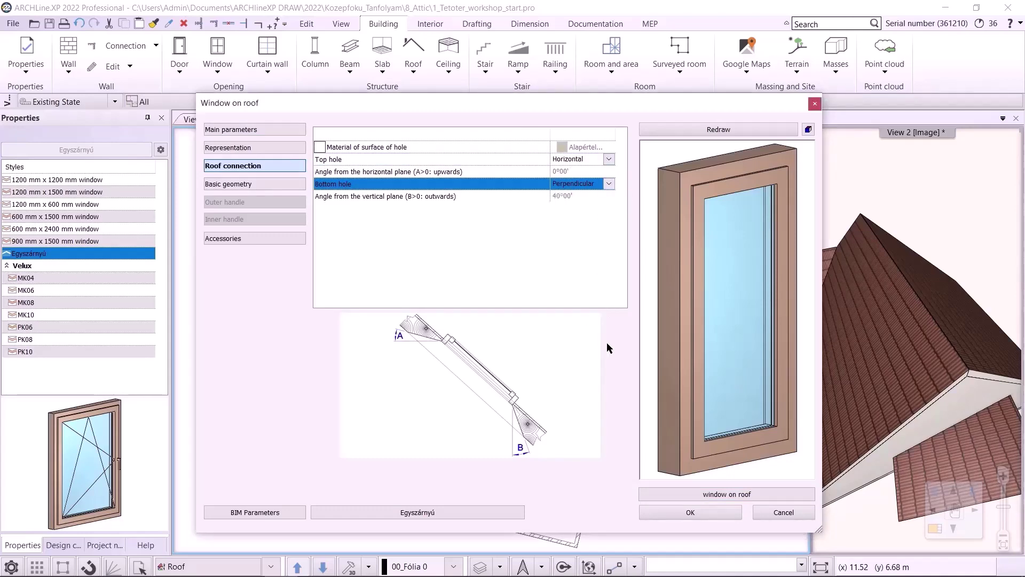
pyautogui.click(691, 512)
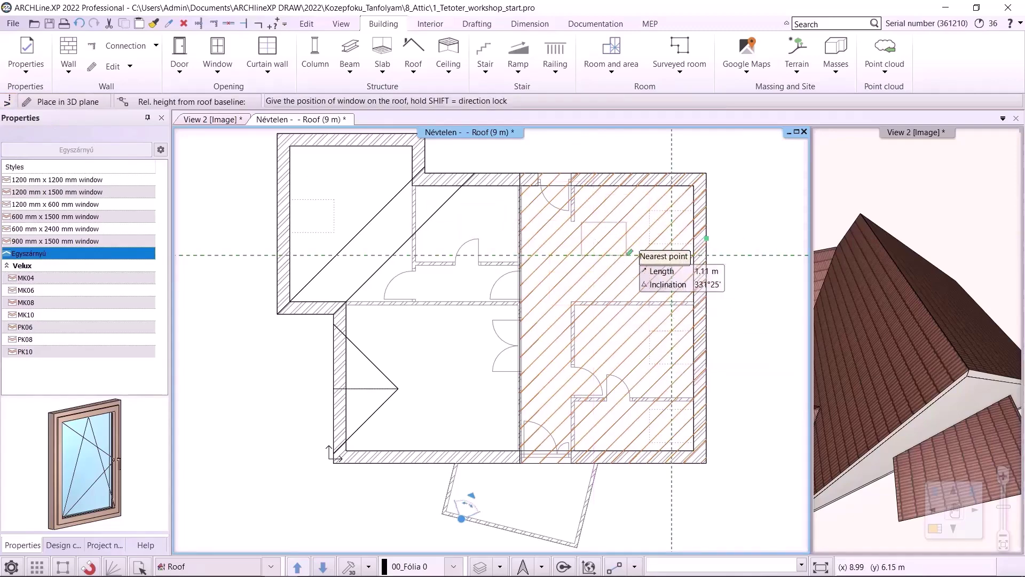
# Place four roof windows on the main roof's east slope, at the dashed outlines along the east wall's inner face
pyautogui.scroll(2, 681, 253)
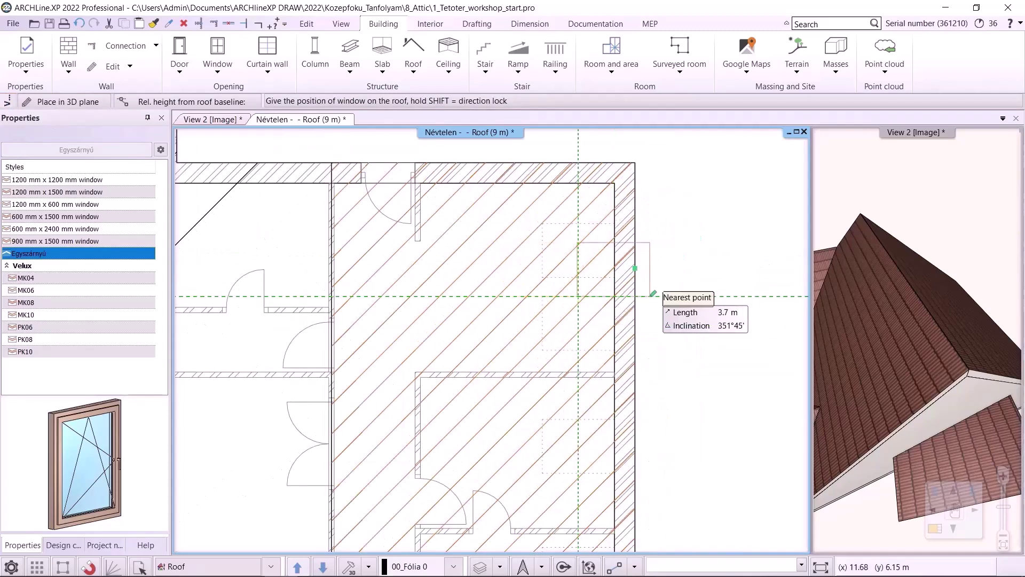
pyautogui.click(614, 277)
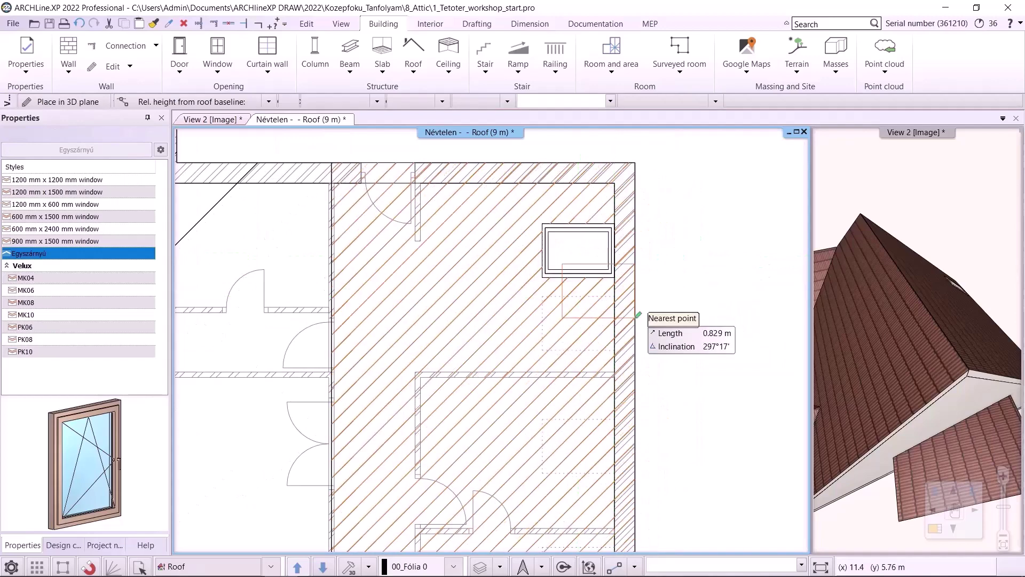
pyautogui.moveTo(614, 351); pyautogui.dragTo(592, 255, button='middle')
pyautogui.click(591, 254)
pyautogui.click(591, 377)
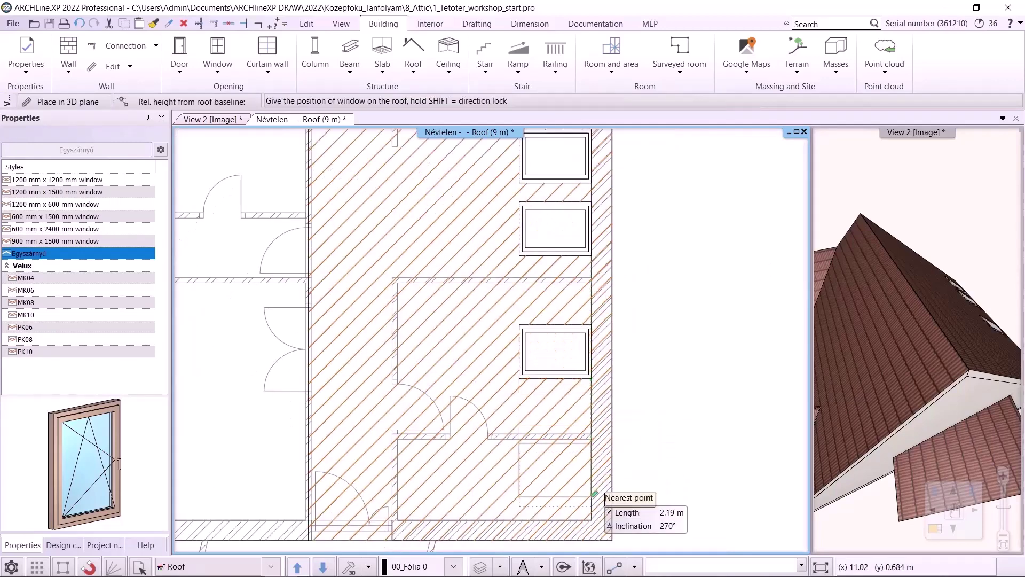
pyautogui.click(591, 505)
pyautogui.scroll(-3, 470, 336)
pyautogui.press('Escape')
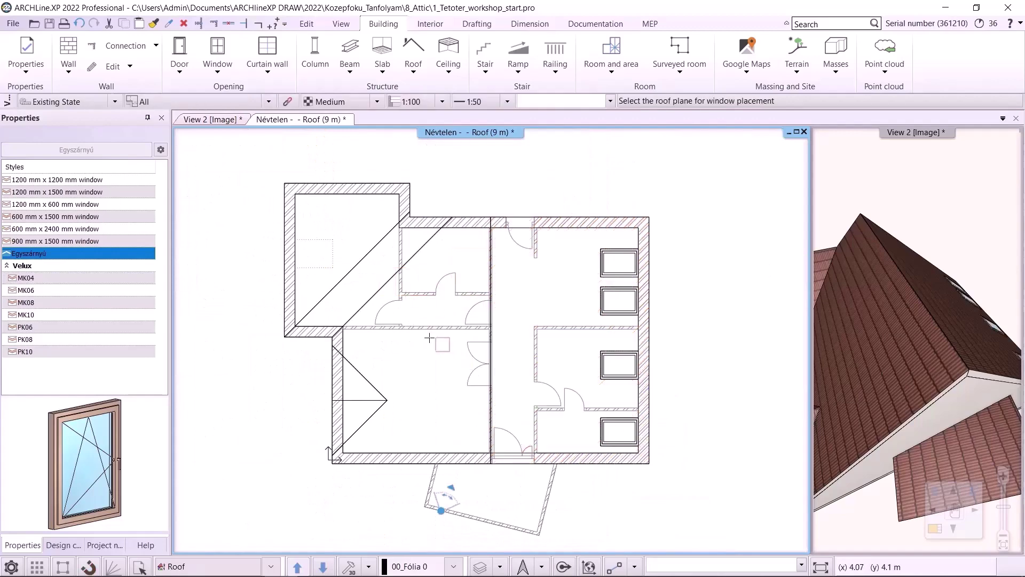
# Place one roof window with the same settings on the northwest wing's west slope, at the dashed outline beside the inner wall face
pyautogui.click(282, 282)
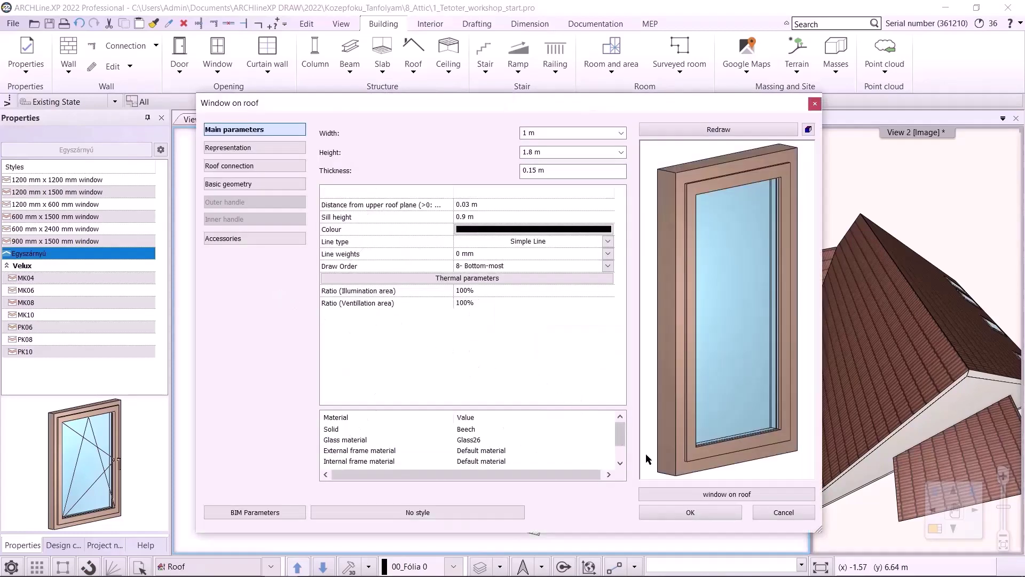
pyautogui.click(690, 512)
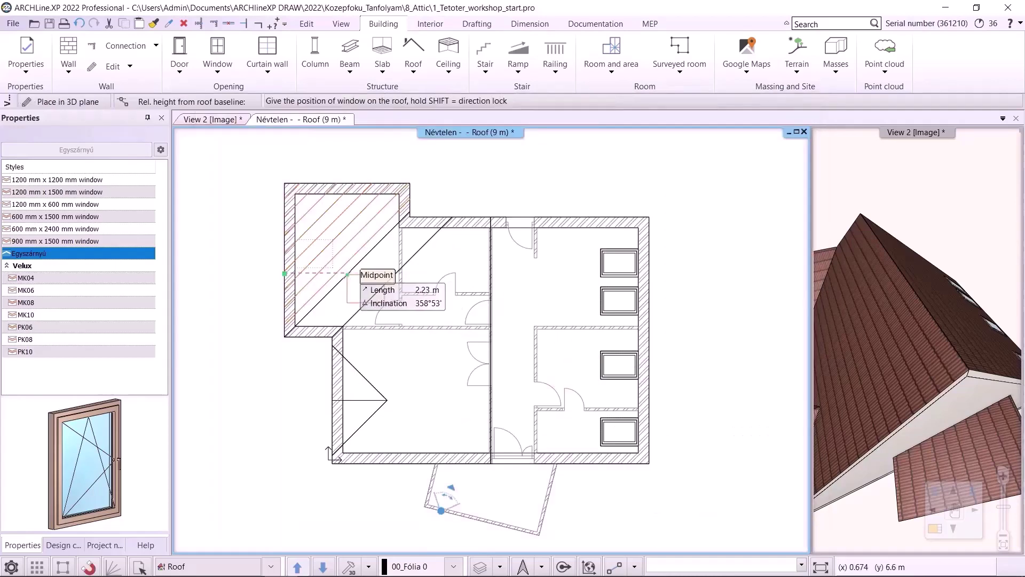
pyautogui.scroll(2, 348, 275)
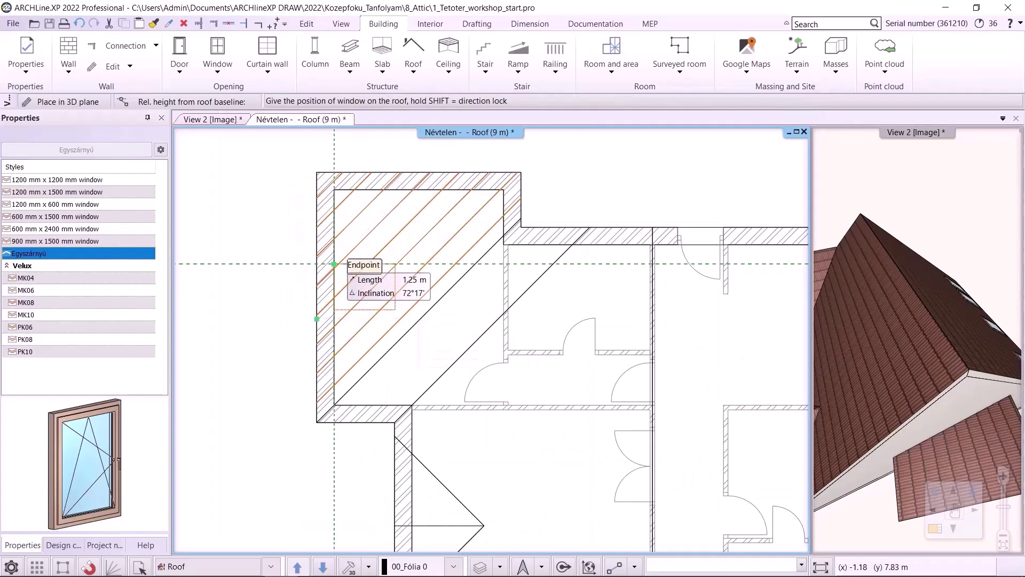
pyautogui.click(335, 264)
pyautogui.press('Escape')
pyautogui.scroll(-4, 537, 385)
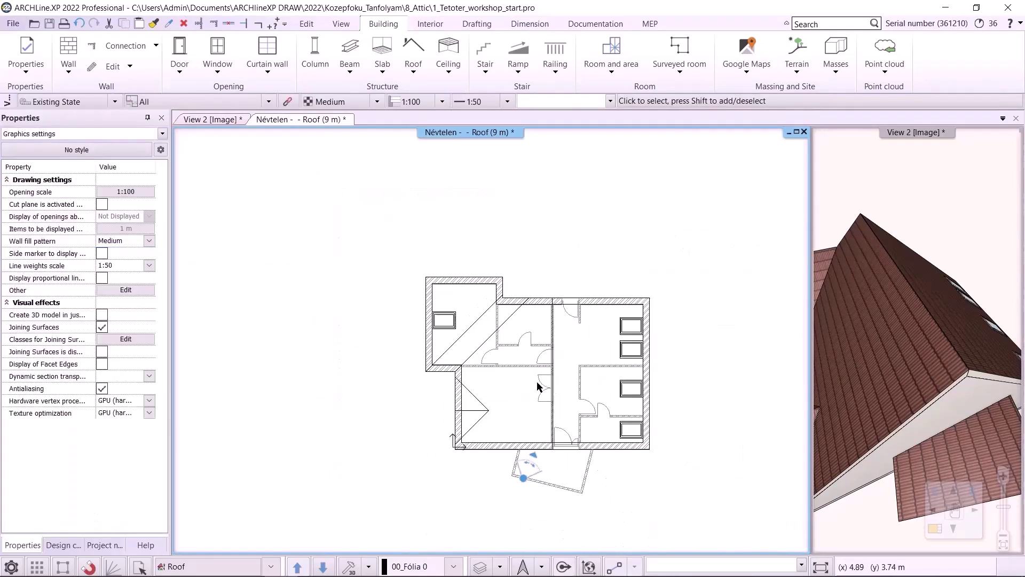
# Examine the placed roof windows in the enlarged 3D view and return the Roof floor plan to the main window
pyautogui.moveTo(538, 386); pyautogui.dragTo(491, 338, button='middle')
pyautogui.scroll(1, 497, 347)
pyautogui.click(915, 513)
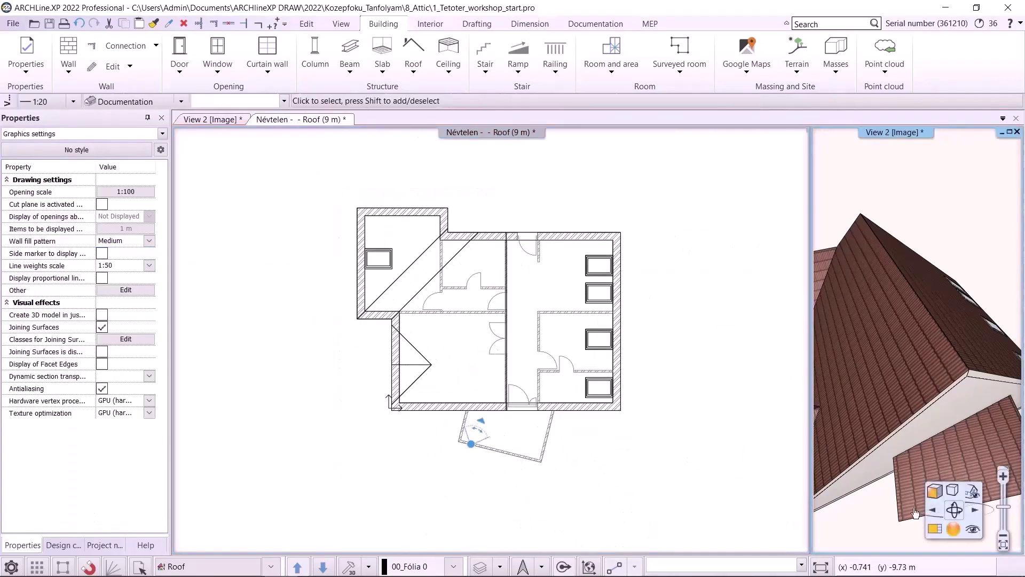
pyautogui.click(935, 529)
pyautogui.moveTo(678, 404)
pyautogui.mouseDown(button='middle')
pyautogui.moveTo(534, 345)
pyautogui.moveTo(504, 380)
pyautogui.mouseUp(button='middle')
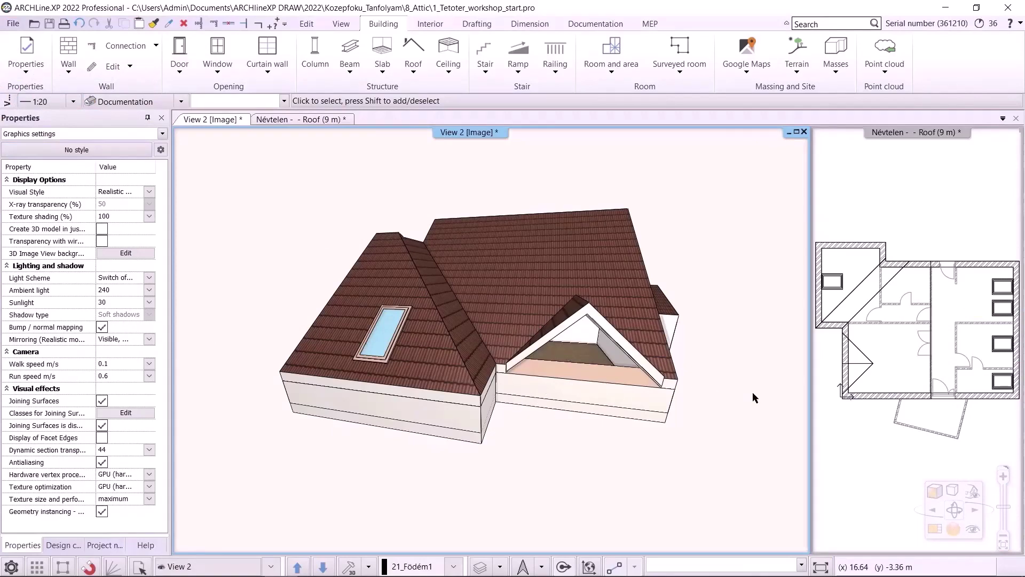
pyautogui.click(895, 463)
pyautogui.click(939, 532)
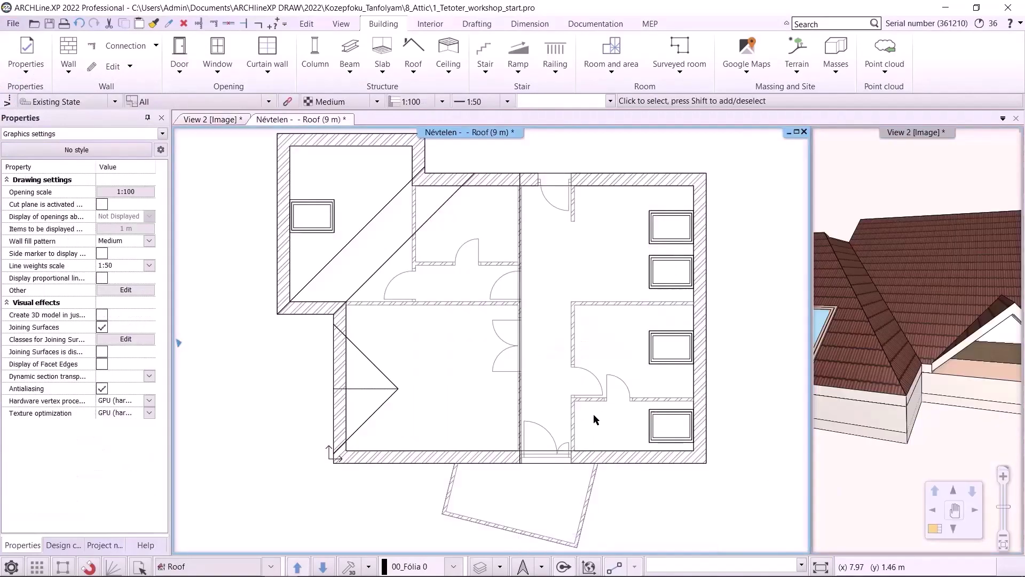
# Switch to the Attic floor and set the height of the west wall under the dormer to 7.7 m
pyautogui.click(347, 408)
pyautogui.click(322, 568)
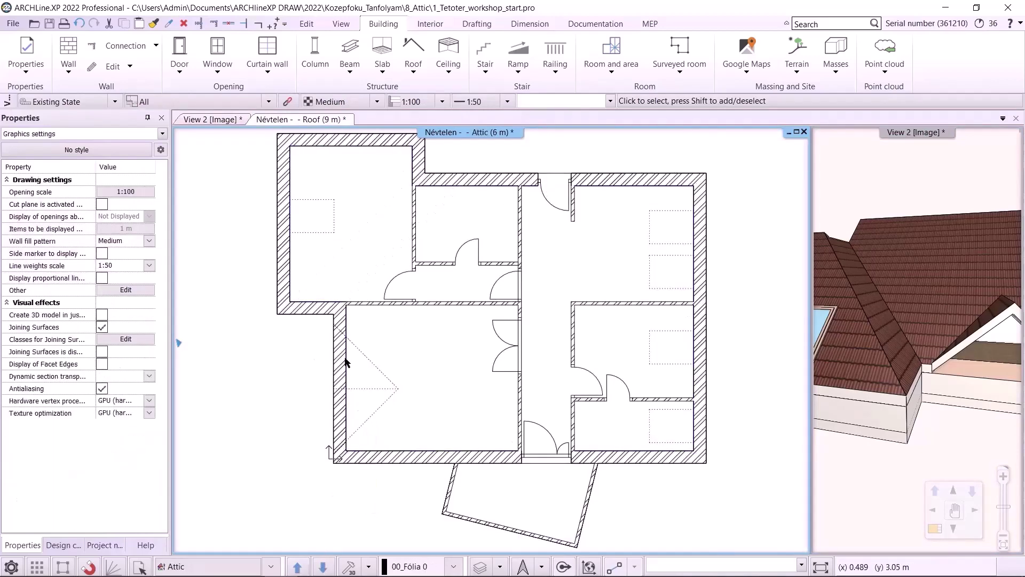
pyautogui.click(346, 363)
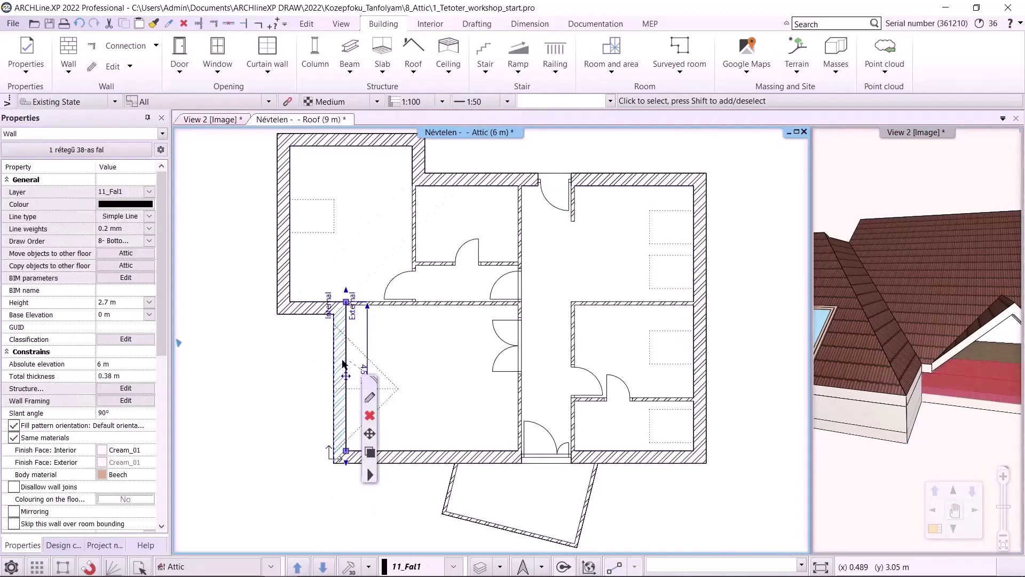
pyautogui.click(127, 304)
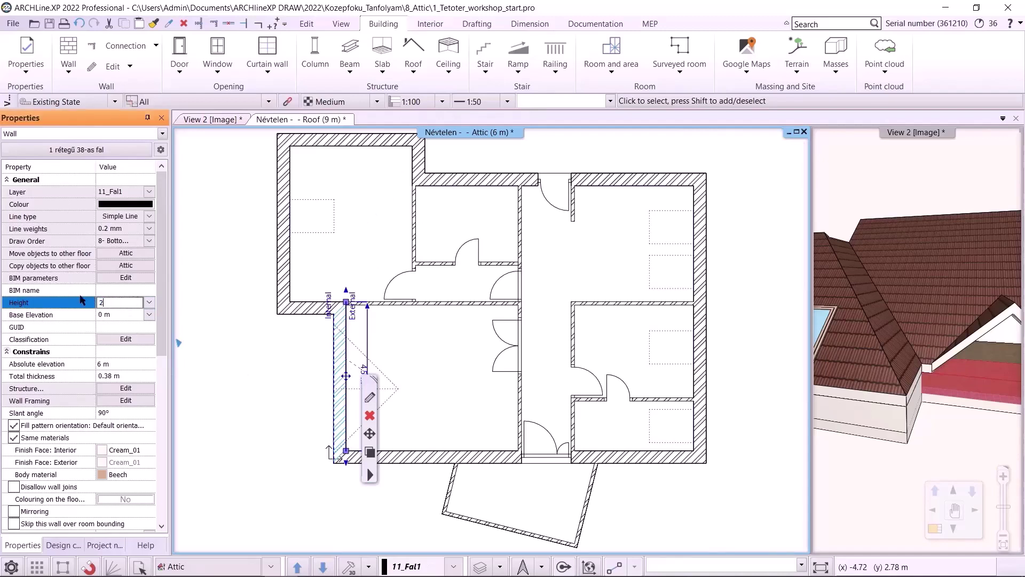
pyautogui.write('7.7')
pyautogui.press('Return')
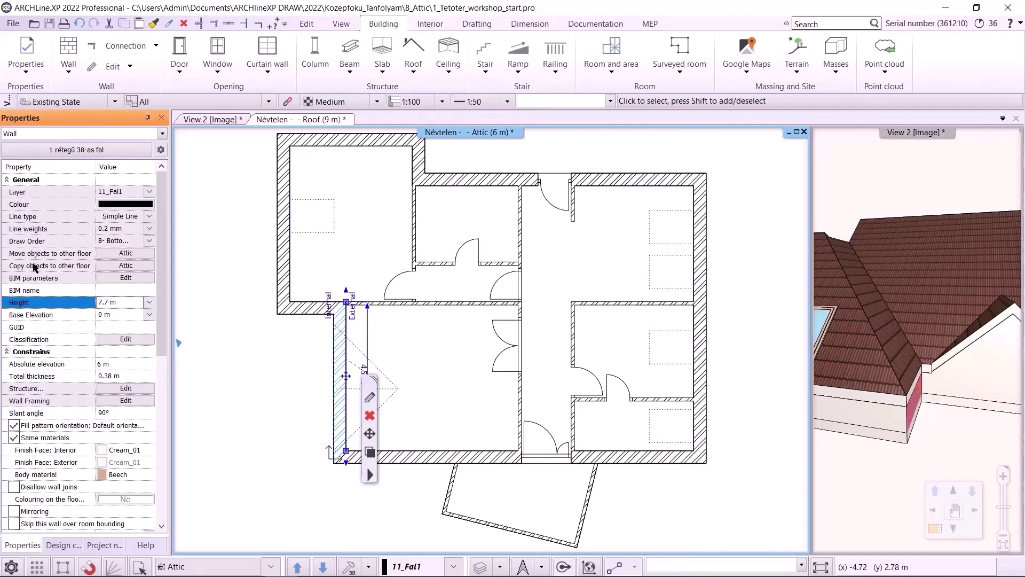
pyautogui.click(275, 389)
pyautogui.click(350, 382)
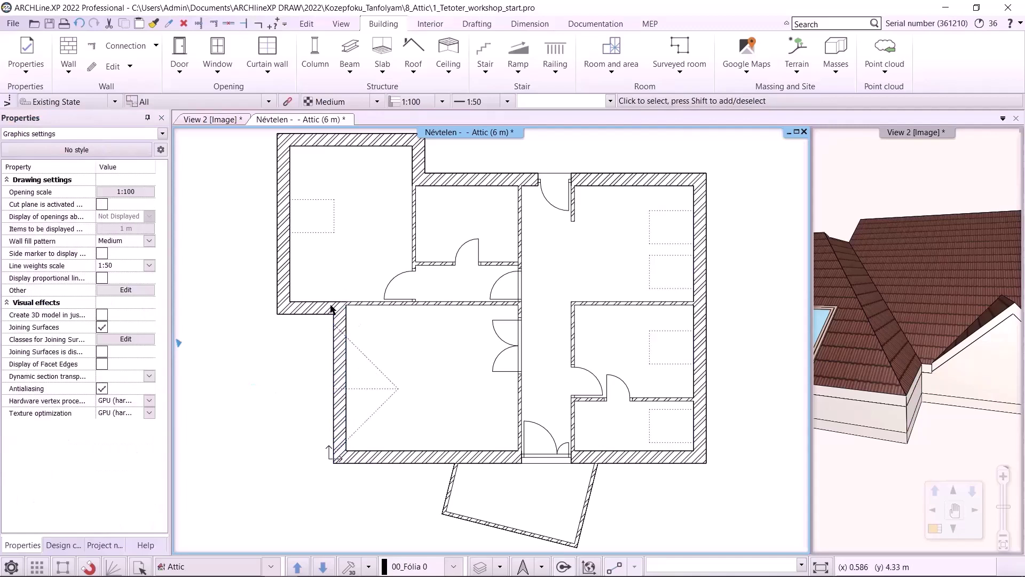
# Start embedding a curtain wall in the west dormer wall, place its layout in the empty area west of the building and keep the layout
pyautogui.click(274, 73)
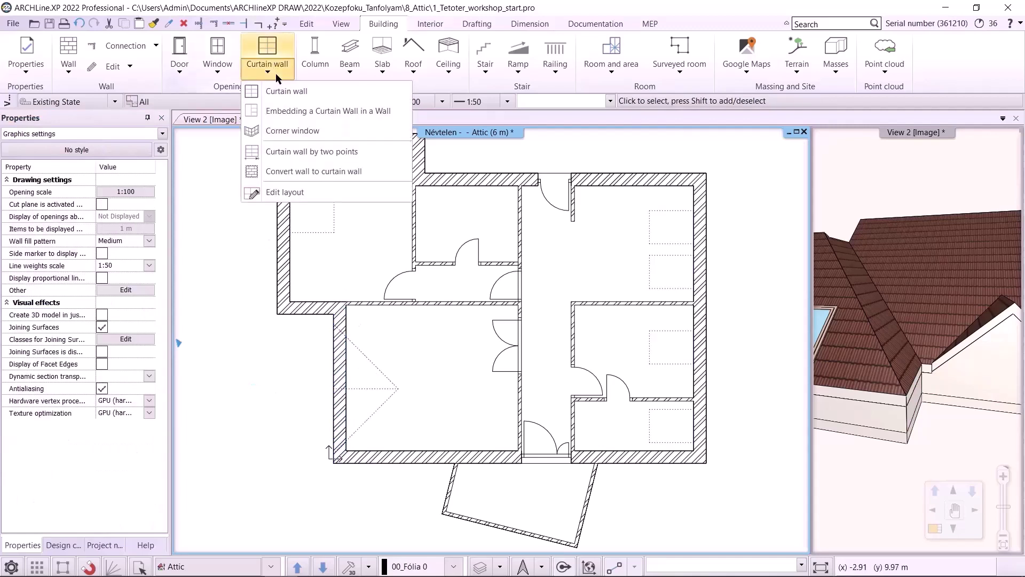
pyautogui.click(322, 113)
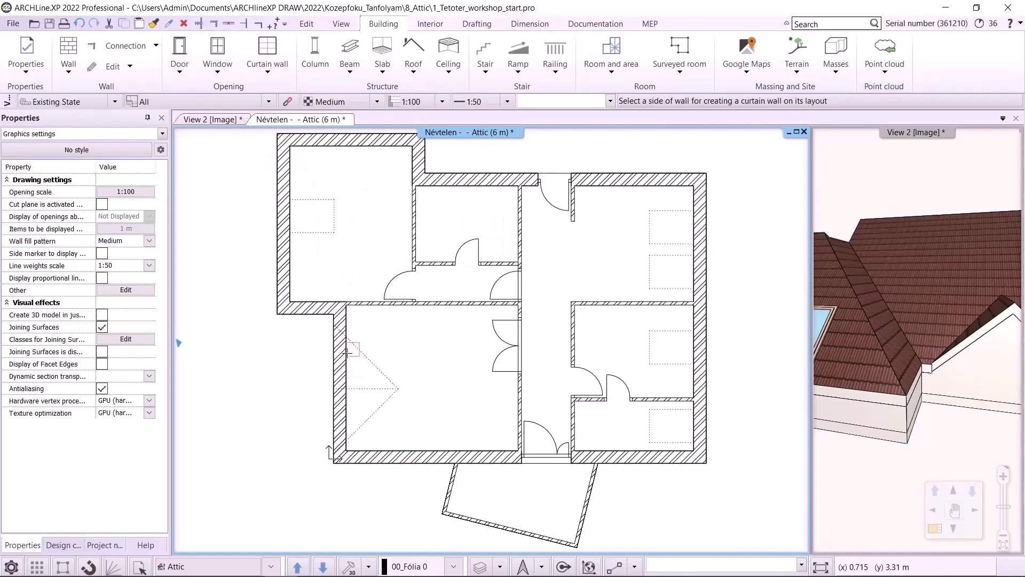
pyautogui.click(343, 363)
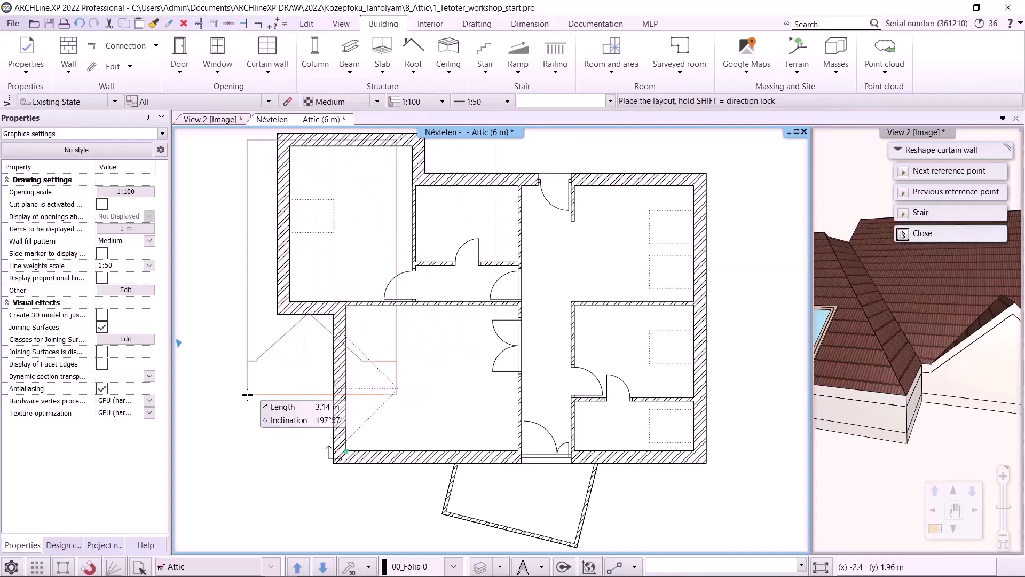
pyautogui.moveTo(248, 395); pyautogui.dragTo(393, 377, button='middle')
pyautogui.moveTo(257, 441); pyautogui.dragTo(345, 420, button='middle')
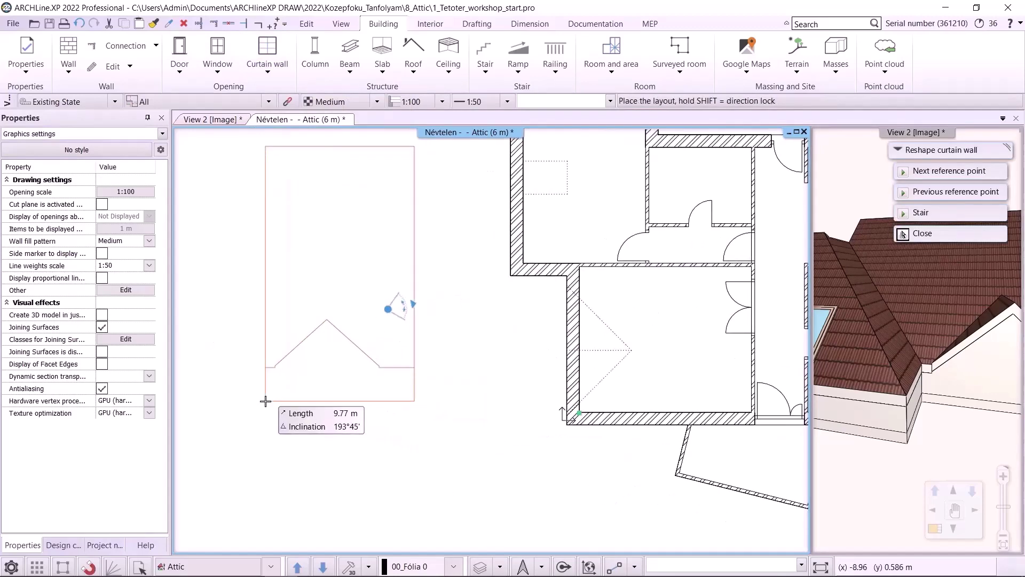
pyautogui.click(252, 407)
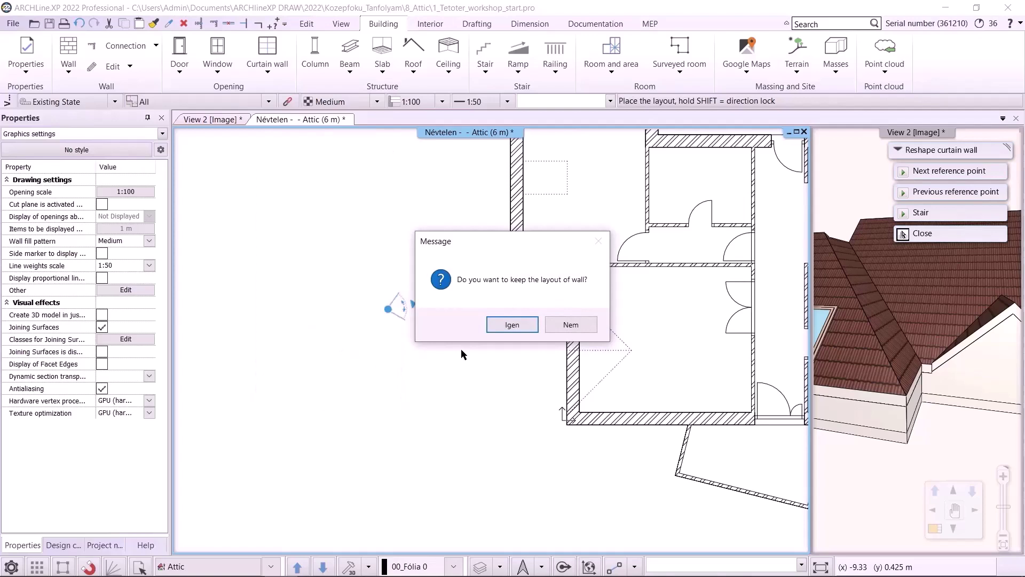
pyautogui.click(506, 327)
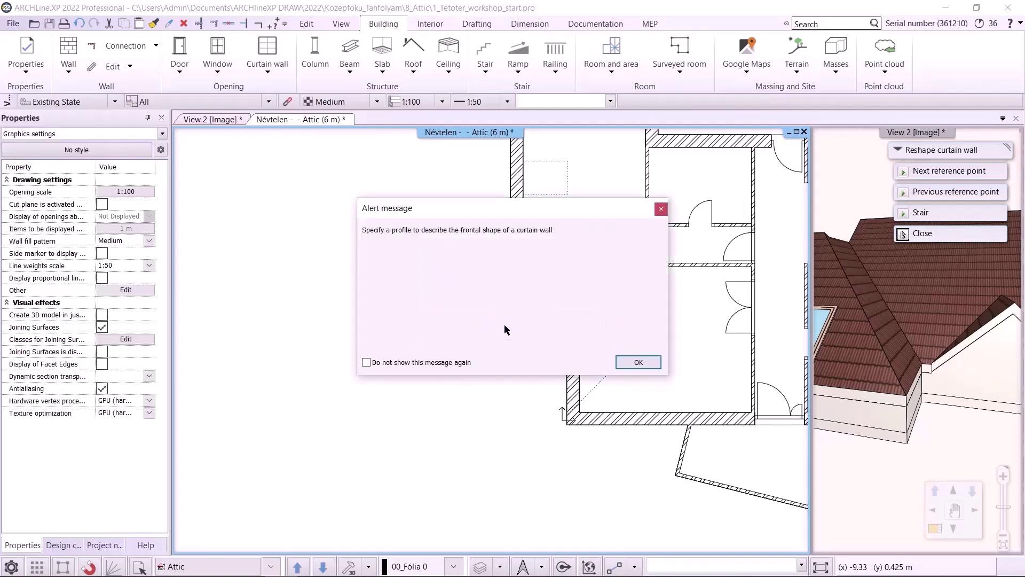
# Draw the curtain wall's closed profile along the gable edges and down to the wall base, about 3.15 m wide and 2.48 m high
pyautogui.click(637, 362)
pyautogui.scroll(3, 333, 370)
pyautogui.click(398, 364)
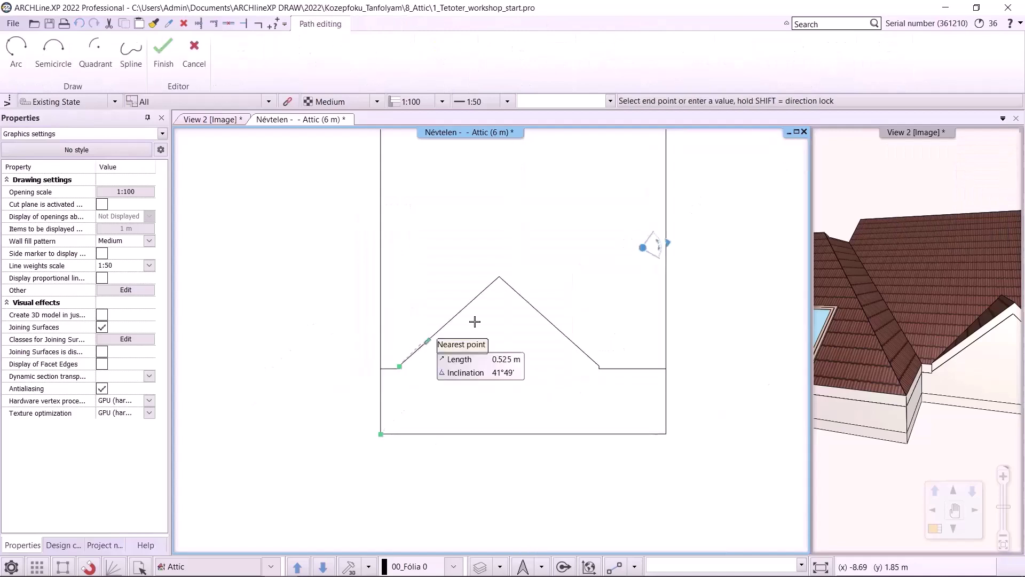
pyautogui.click(603, 366)
pyautogui.click(599, 433)
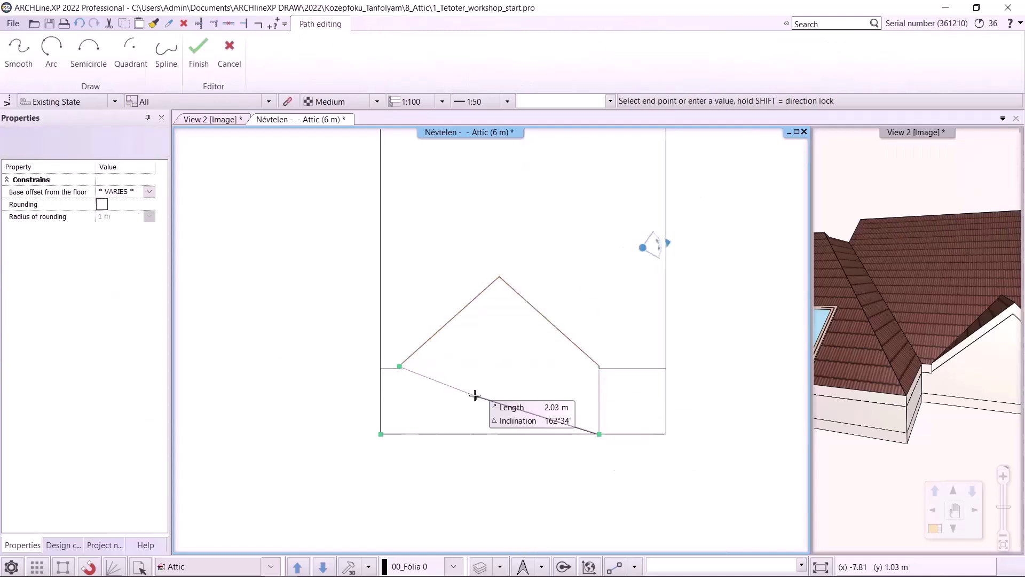
pyautogui.scroll(2, 459, 439)
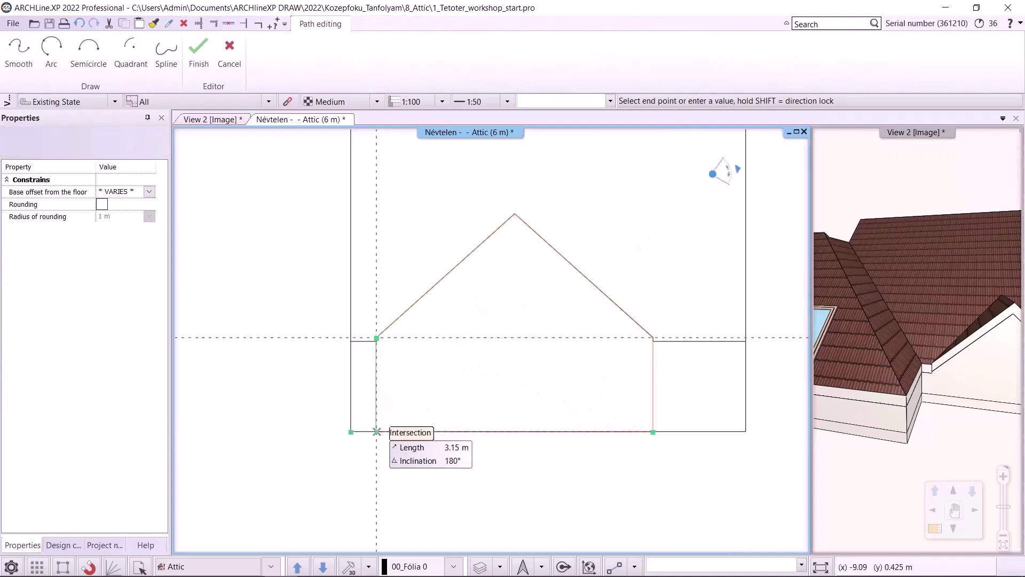
pyautogui.click(377, 432)
pyautogui.click(377, 338)
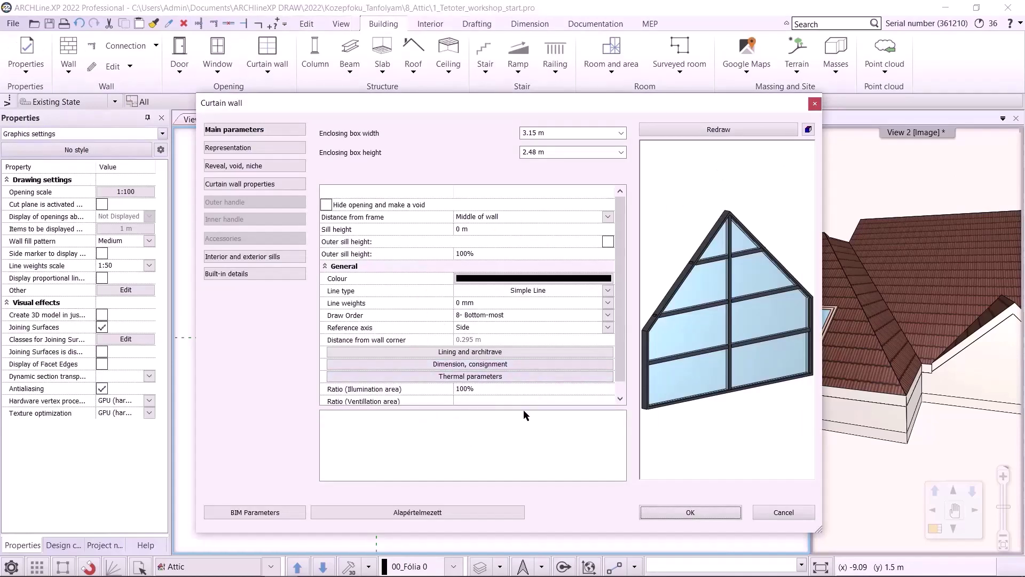
# Review the curtain wall's mullion, panel and frame properties, create it with the default settings and inspect the glazed dormer in 3D
pyautogui.click(246, 184)
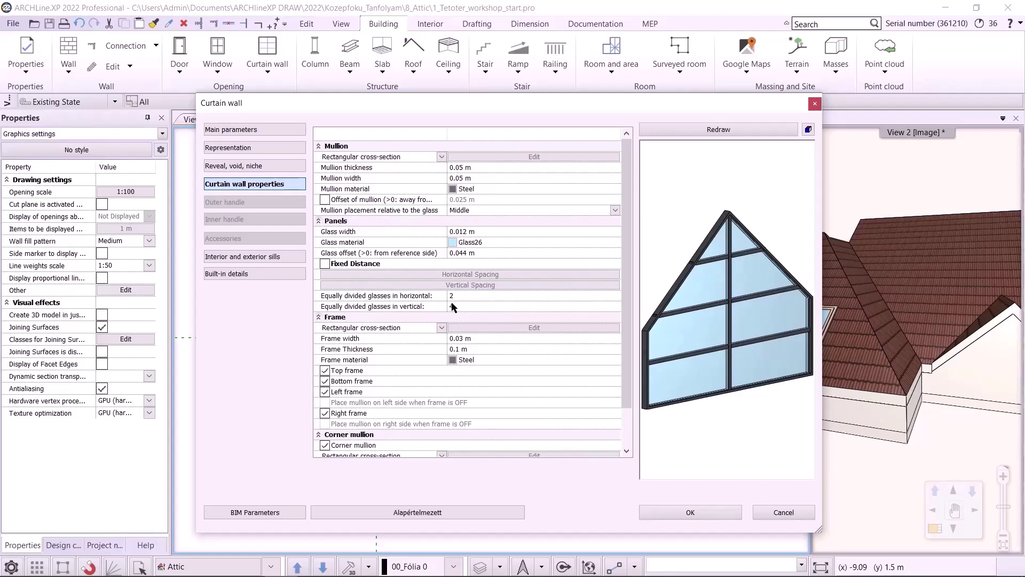
pyautogui.click(694, 513)
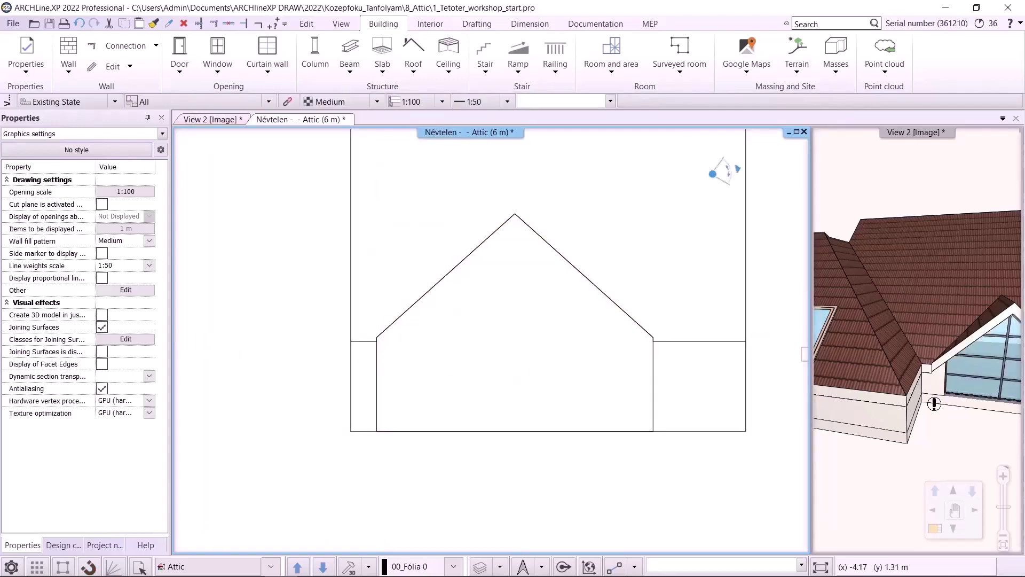
pyautogui.moveTo(946, 422); pyautogui.dragTo(803, 410)
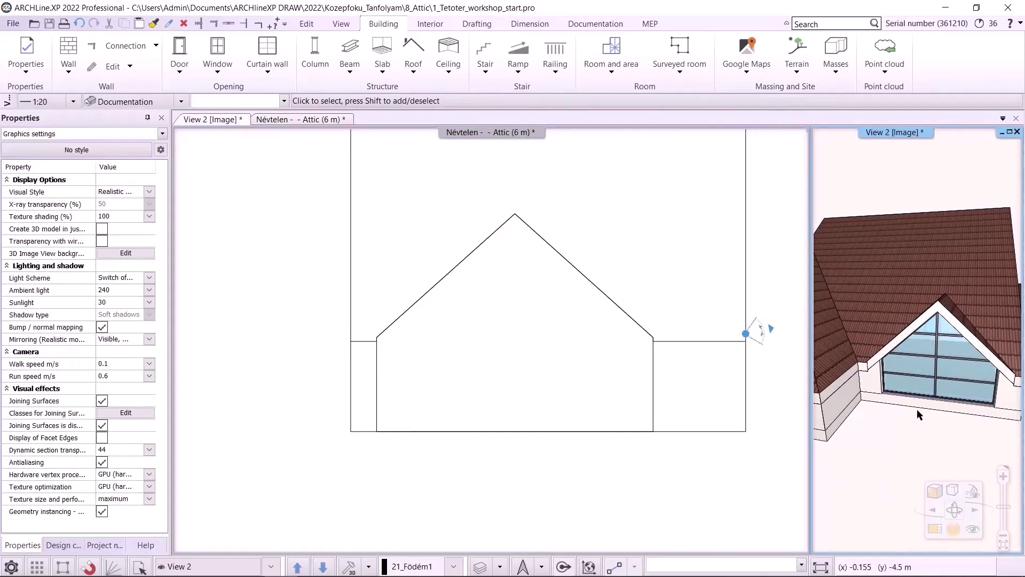
pyautogui.click(604, 354)
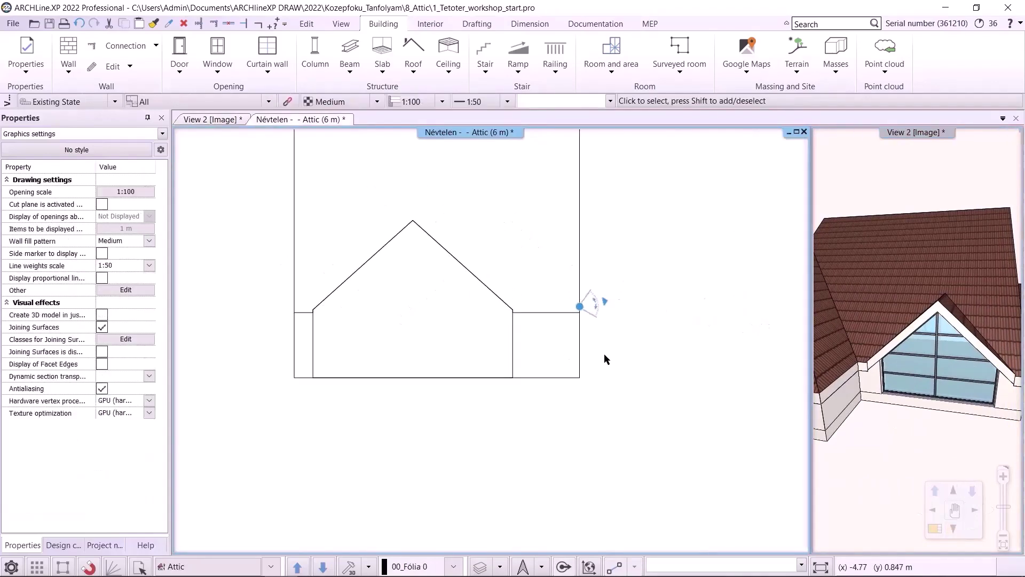
# Convert the three outer walls of the slanted projection on the building's south side to curtain walls
pyautogui.scroll(-5, 604, 354)
pyautogui.moveTo(604, 354); pyautogui.dragTo(243, 304, button='middle')
pyautogui.moveTo(512, 366); pyautogui.dragTo(485, 350, button='middle')
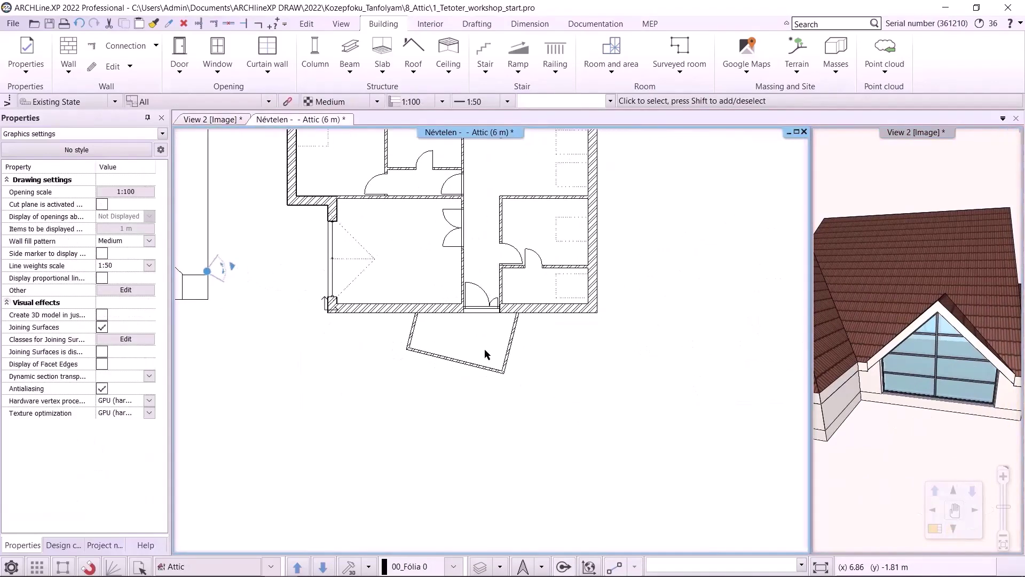
pyautogui.click(263, 77)
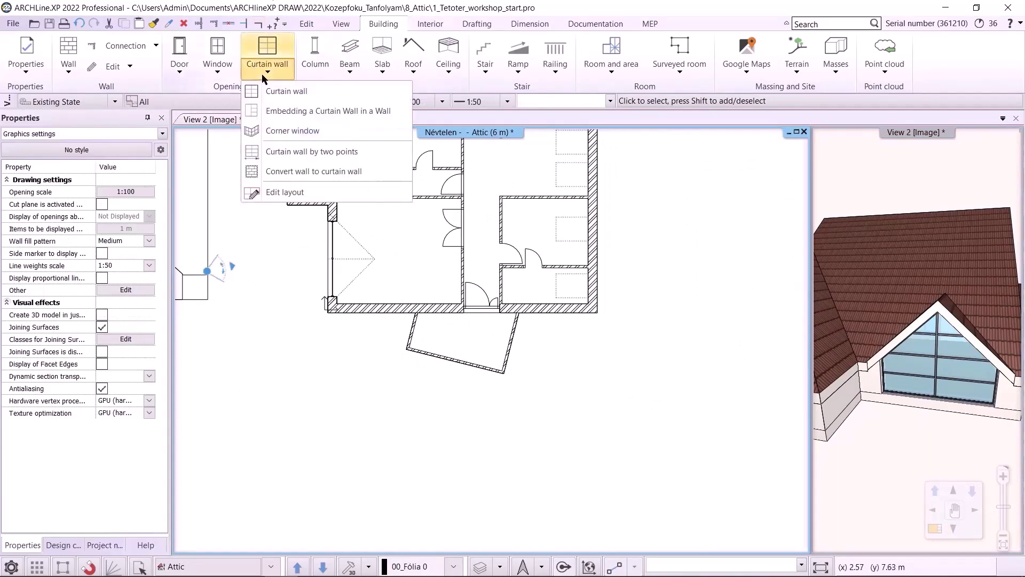
pyautogui.click(302, 172)
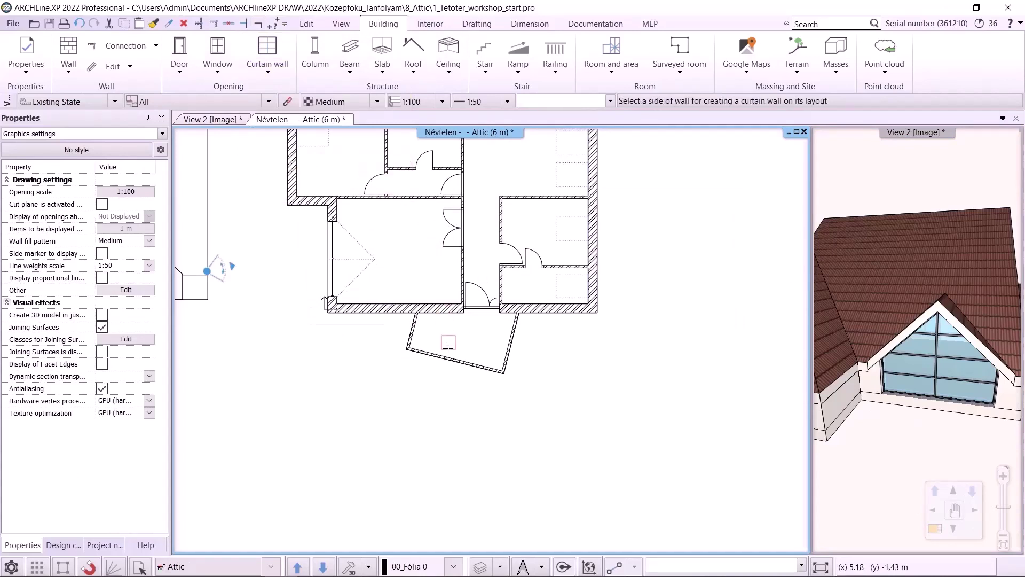
pyautogui.scroll(4, 443, 328)
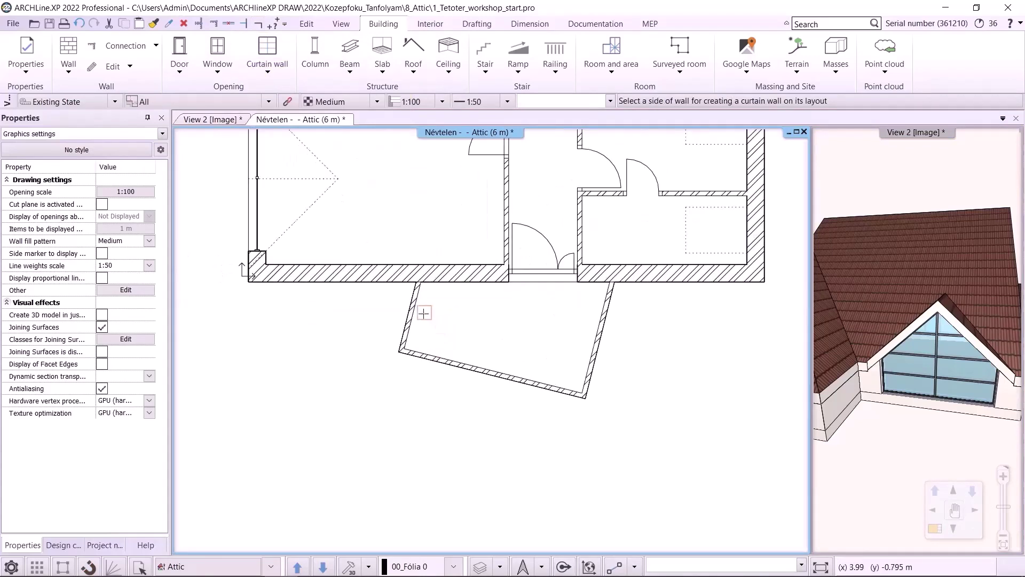
pyautogui.click(413, 306)
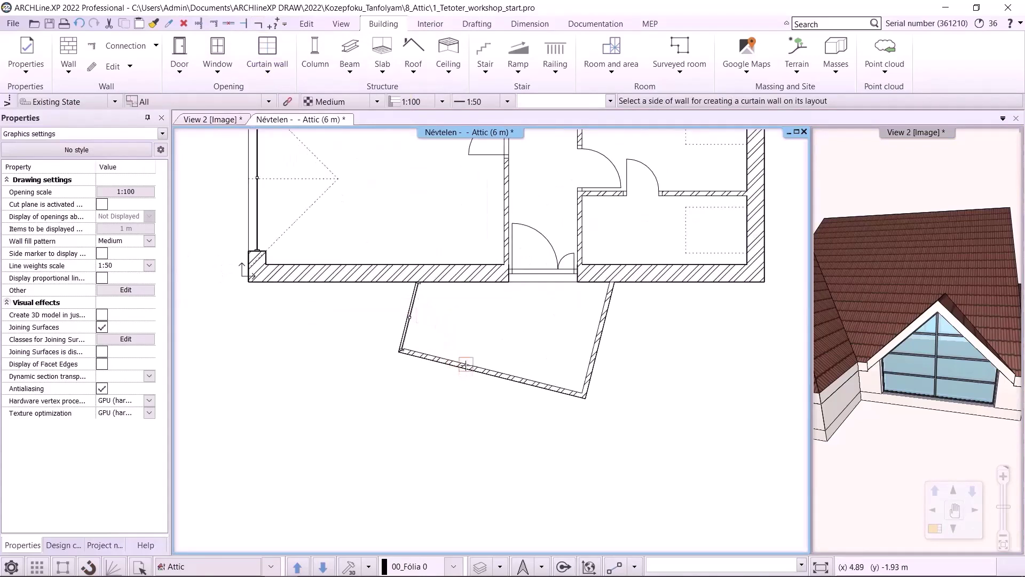
pyautogui.click(464, 367)
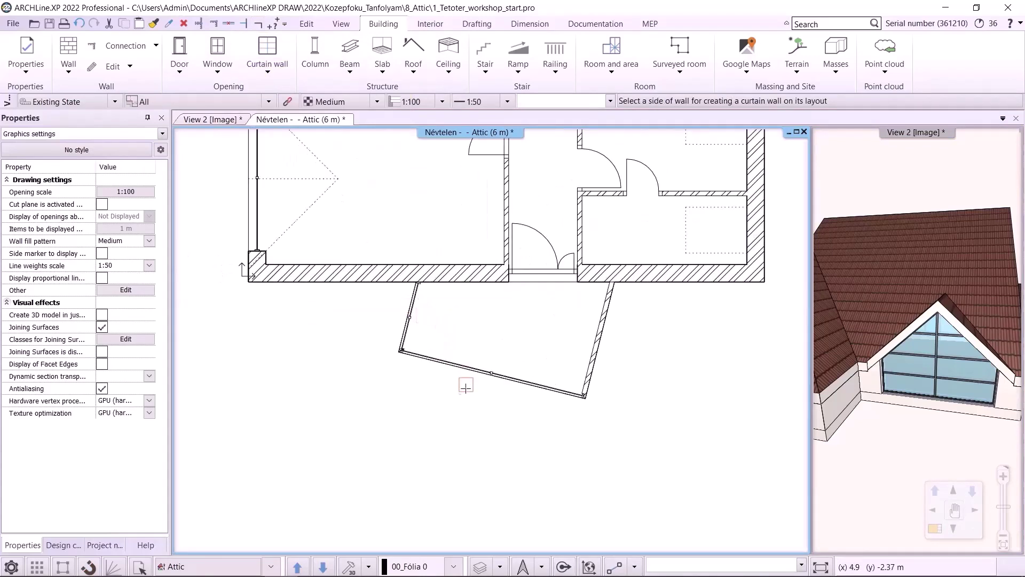
pyautogui.click(596, 338)
pyautogui.press('Escape')
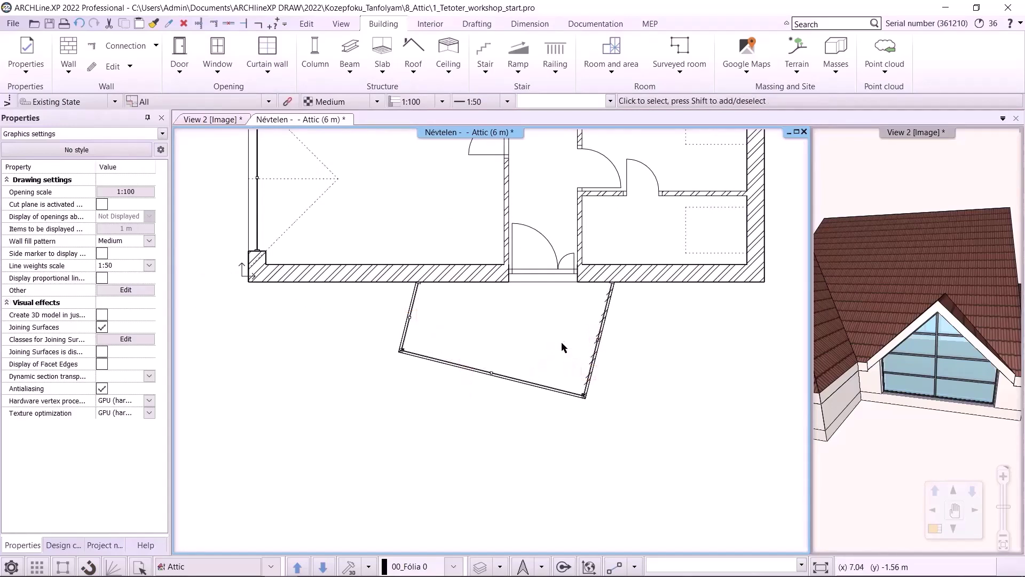
# In the 3D view, set the projection's short west curtain wall to 1 glass division horizontally and 1 vertically
pyautogui.click(214, 119)
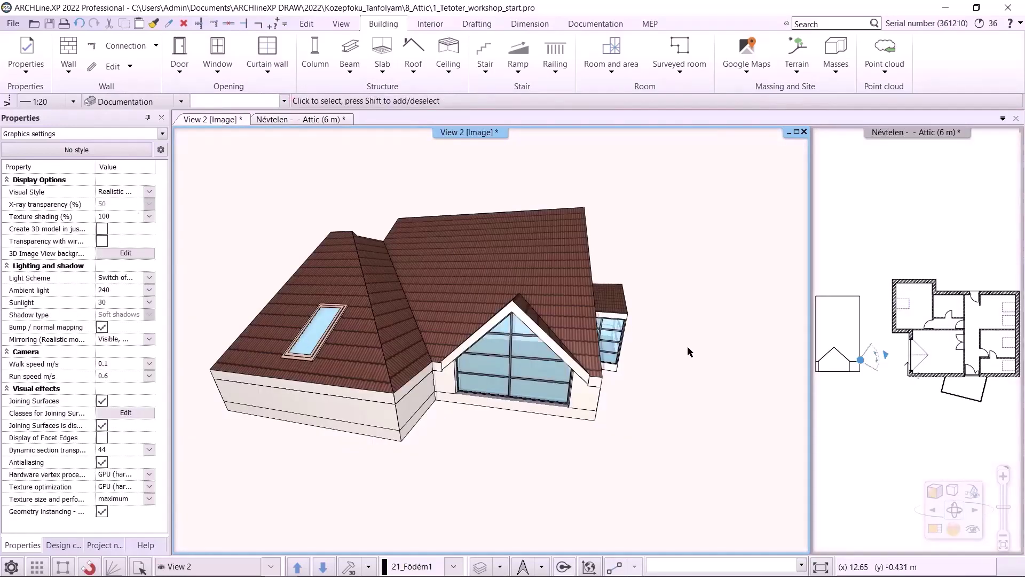
pyautogui.moveTo(534, 321)
pyautogui.mouseDown(button='middle')
pyautogui.moveTo(379, 325)
pyautogui.moveTo(459, 321)
pyautogui.moveTo(595, 341)
pyautogui.mouseUp(button='middle')
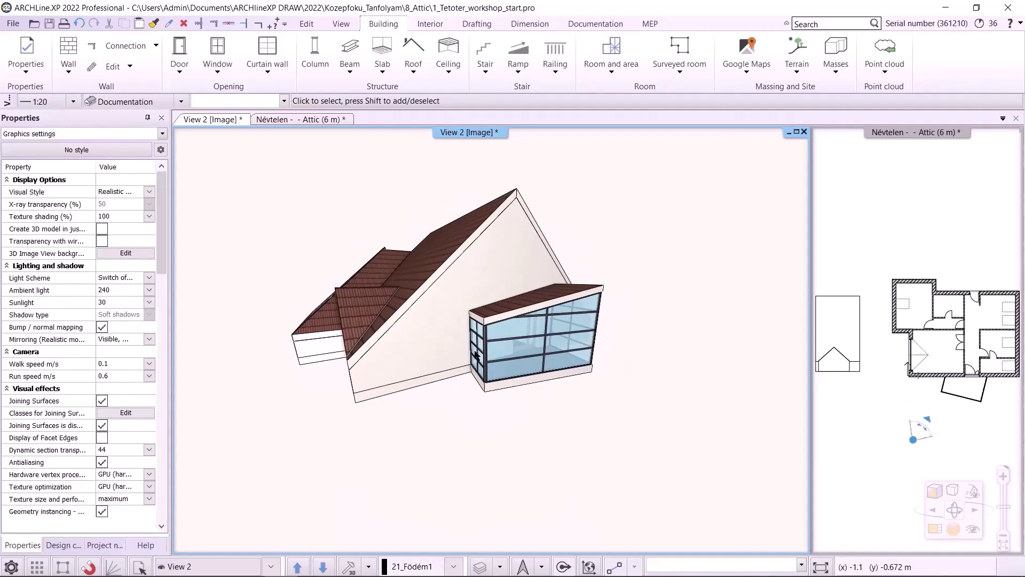
pyautogui.click(479, 357)
pyautogui.click(501, 391)
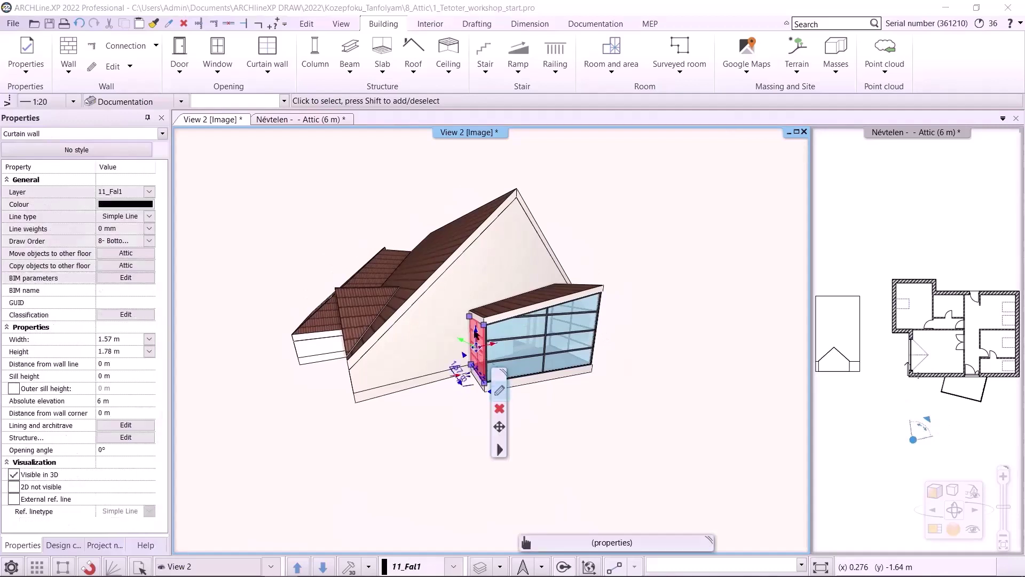
pyautogui.click(467, 327)
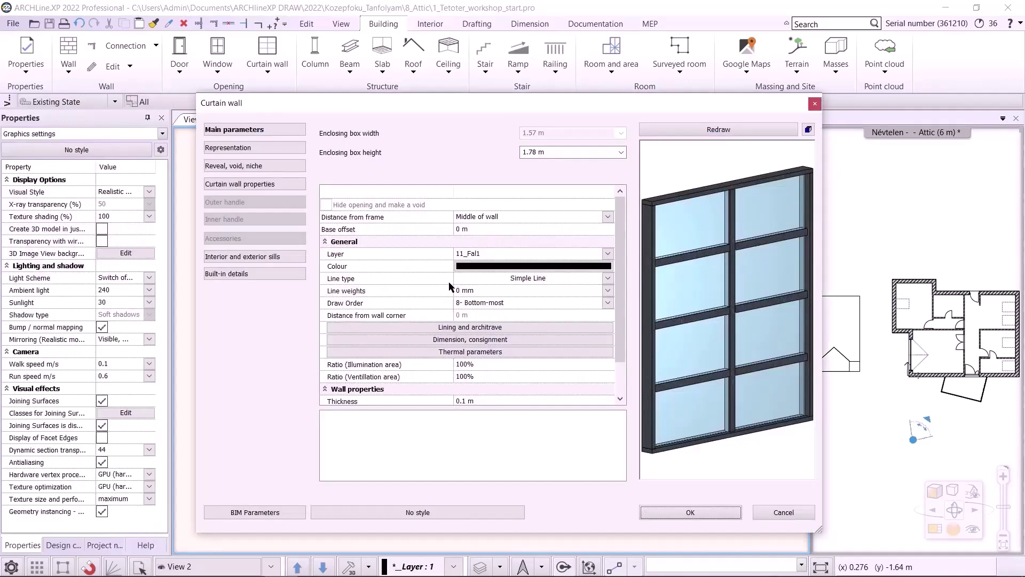
pyautogui.click(258, 184)
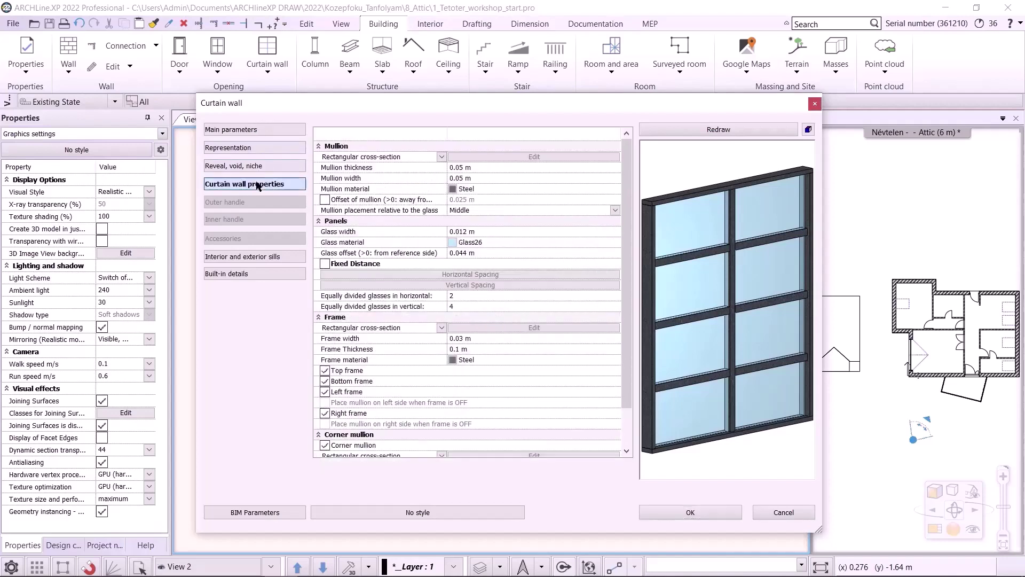
pyautogui.click(433, 294)
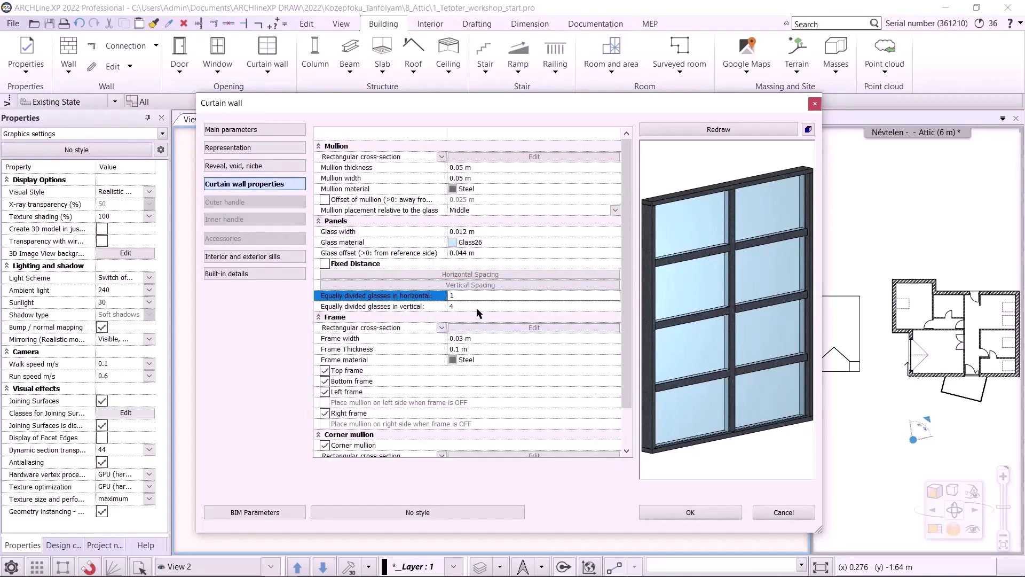
pyautogui.click(371, 307)
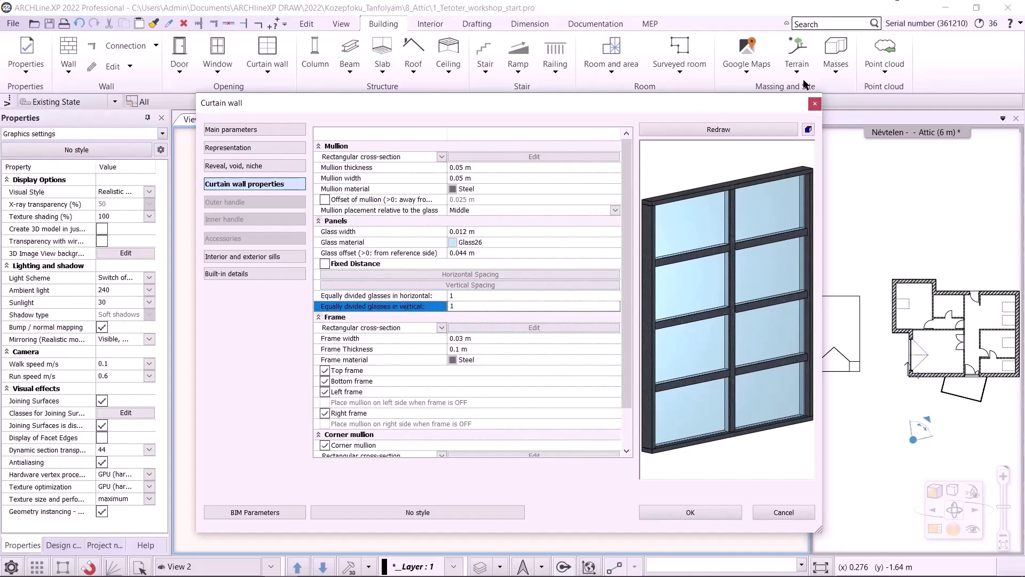
pyautogui.click(719, 130)
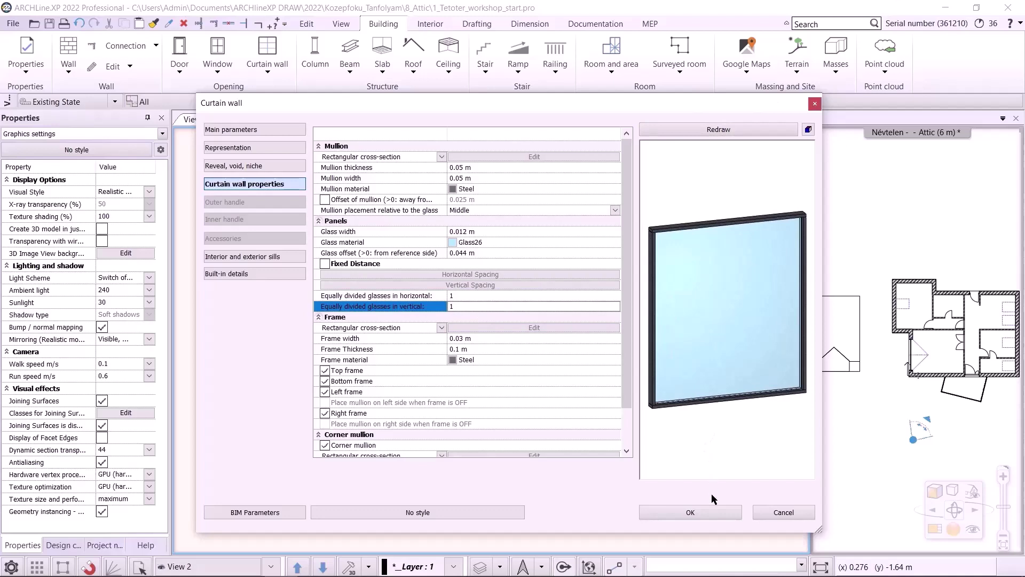
pyautogui.click(713, 511)
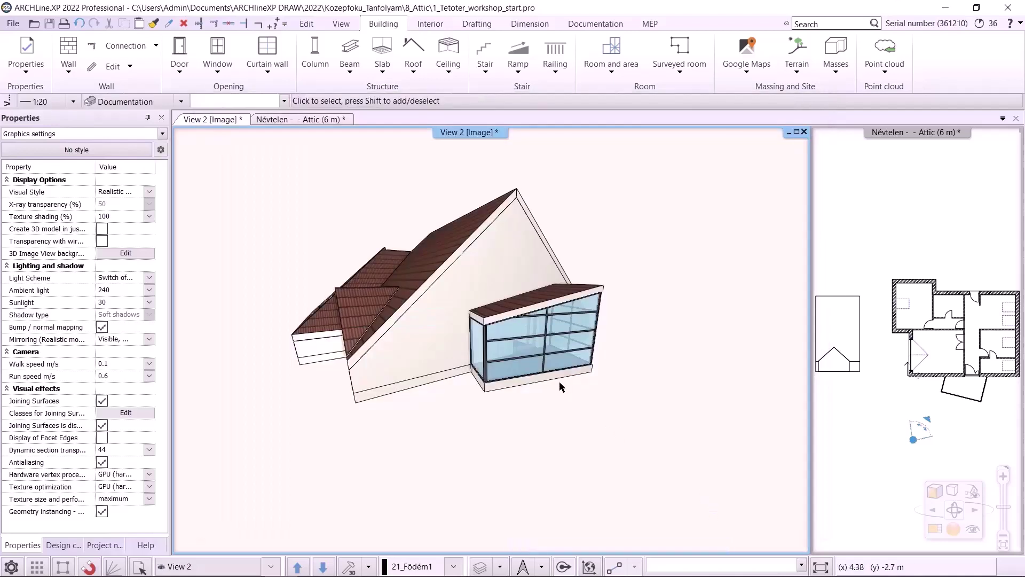
# Set the equally divided glasses in vertical to 1 for the projection's long front curtain wall
pyautogui.click(546, 371)
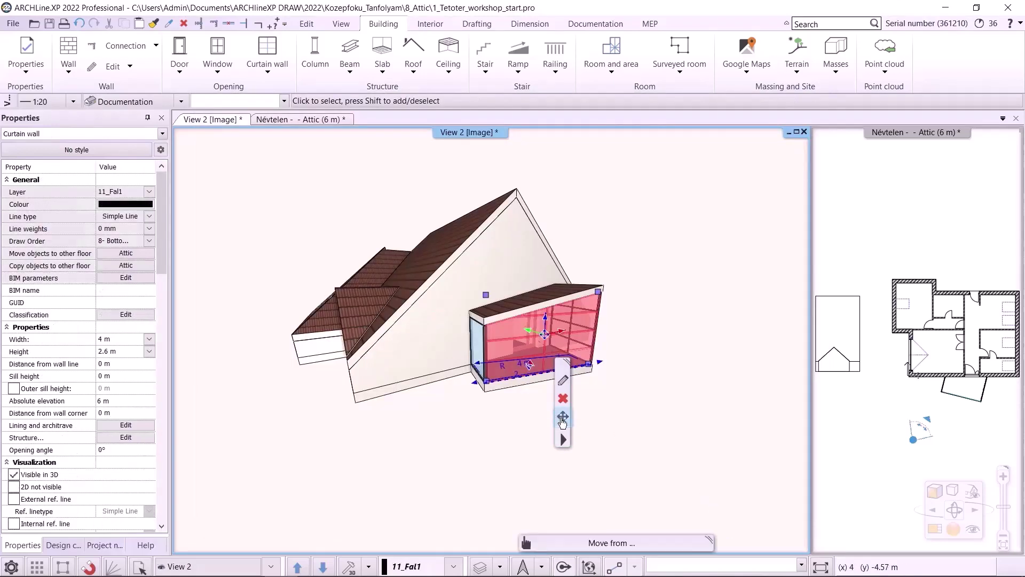
pyautogui.click(563, 382)
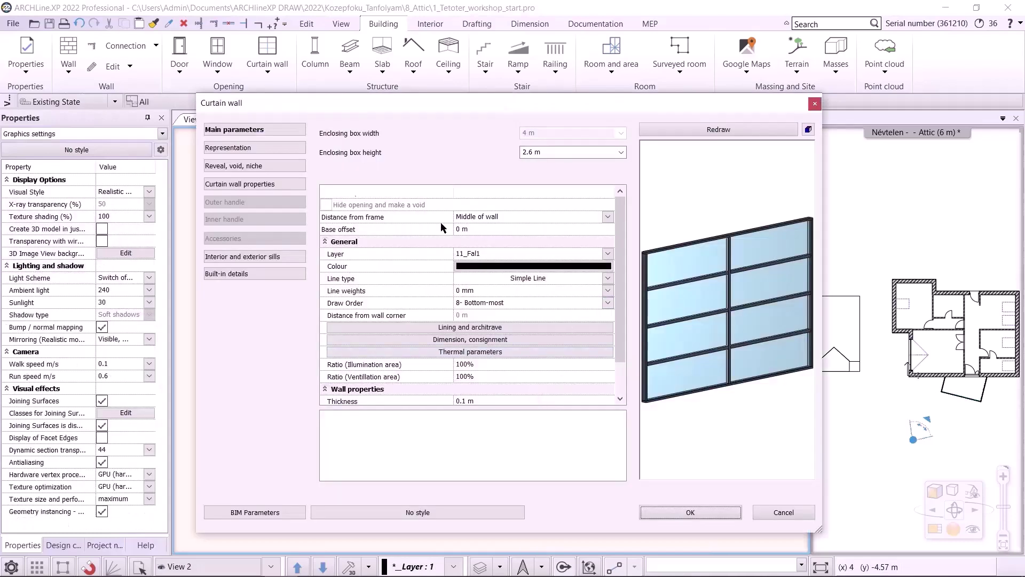
pyautogui.click(262, 184)
pyautogui.click(414, 306)
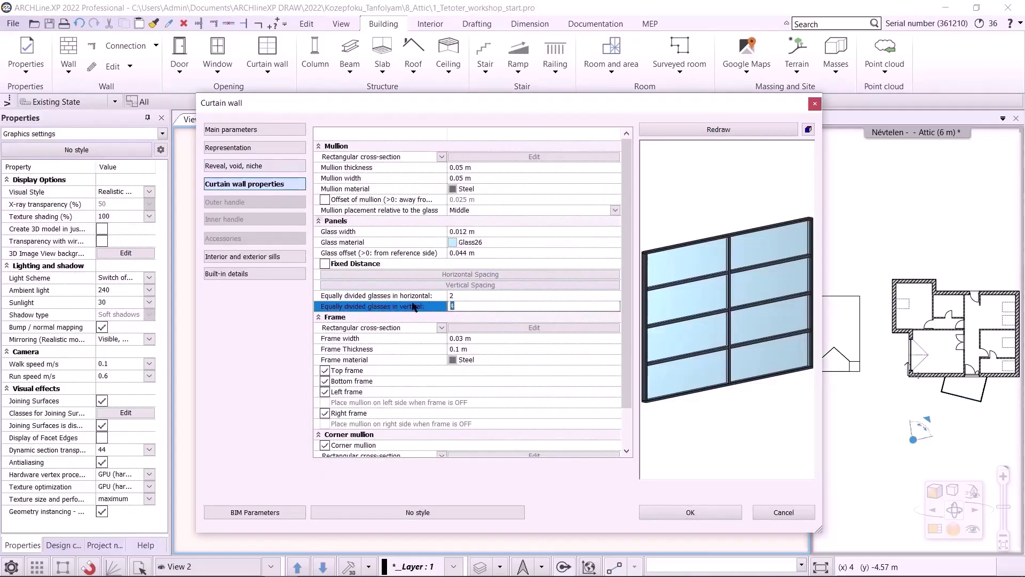
pyautogui.write('1')
pyautogui.click(710, 129)
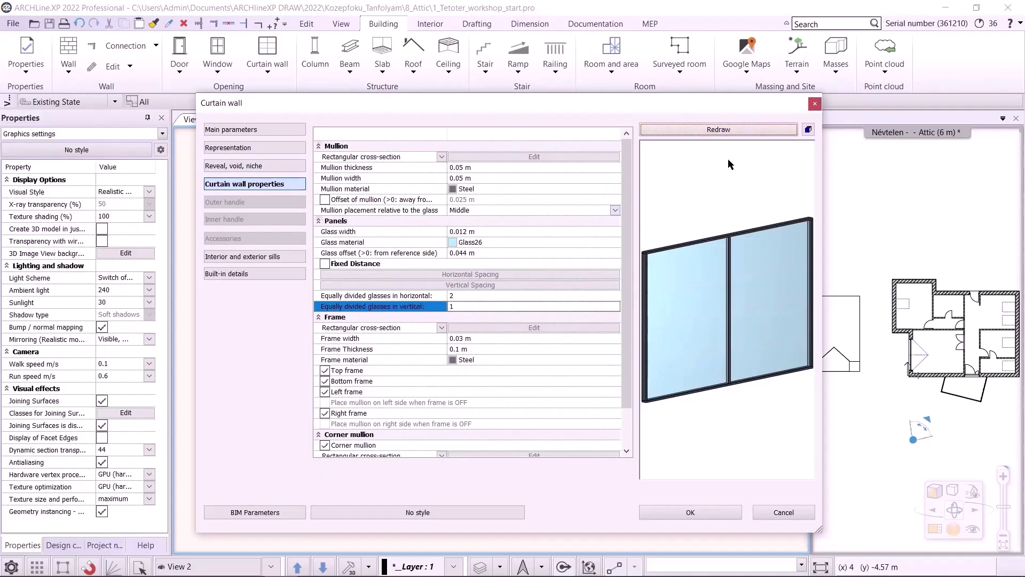
pyautogui.click(691, 513)
# Set the vertical glass division of the projection's east curtain wall to 1 and check the glazed projection in 3D
pyautogui.moveTo(706, 427); pyautogui.dragTo(482, 361, button='middle')
pyautogui.click(463, 331)
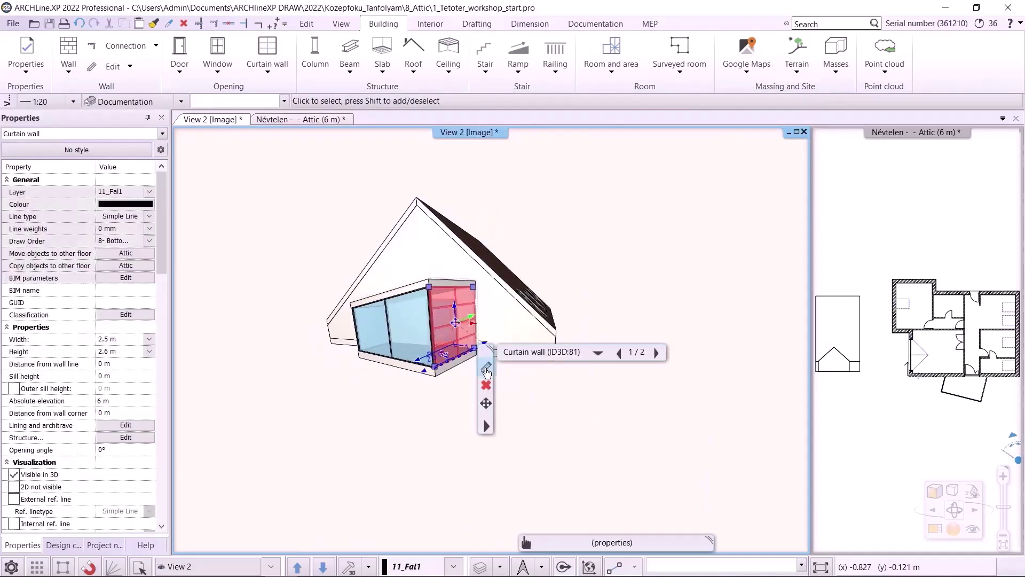
pyautogui.doubleClick(483, 369)
pyautogui.click(270, 184)
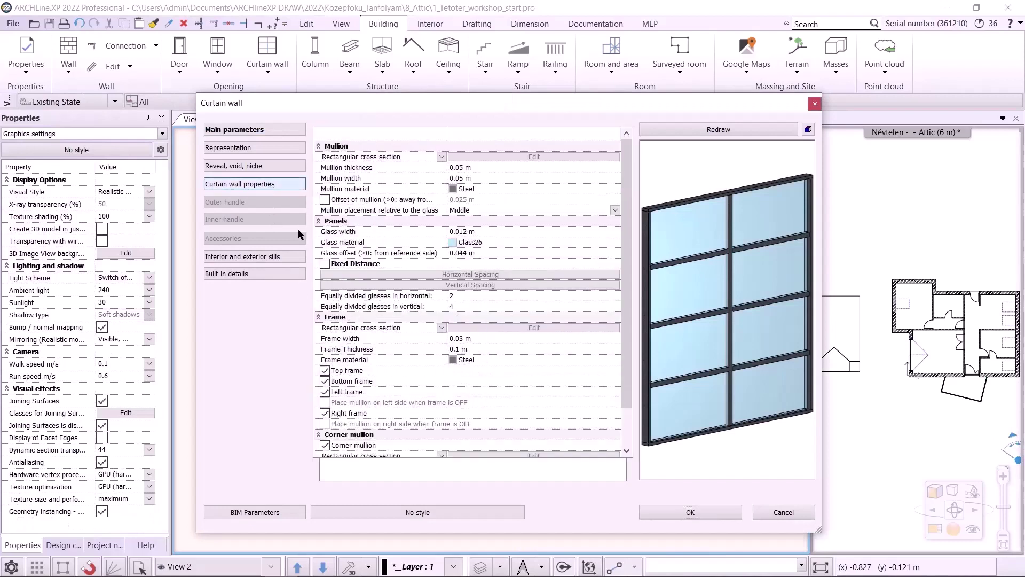
pyautogui.click(394, 308)
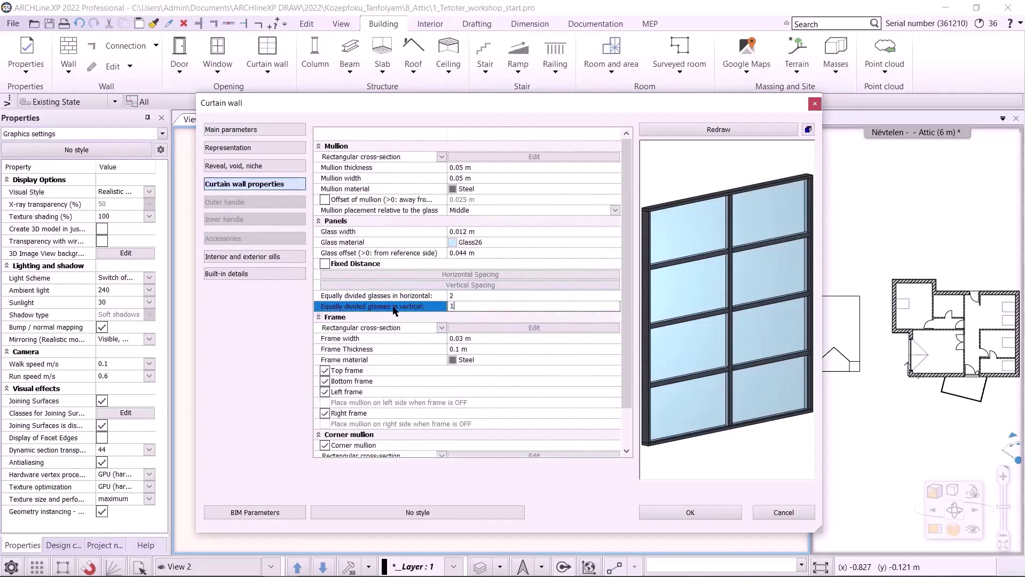
pyautogui.click(689, 131)
pyautogui.click(690, 512)
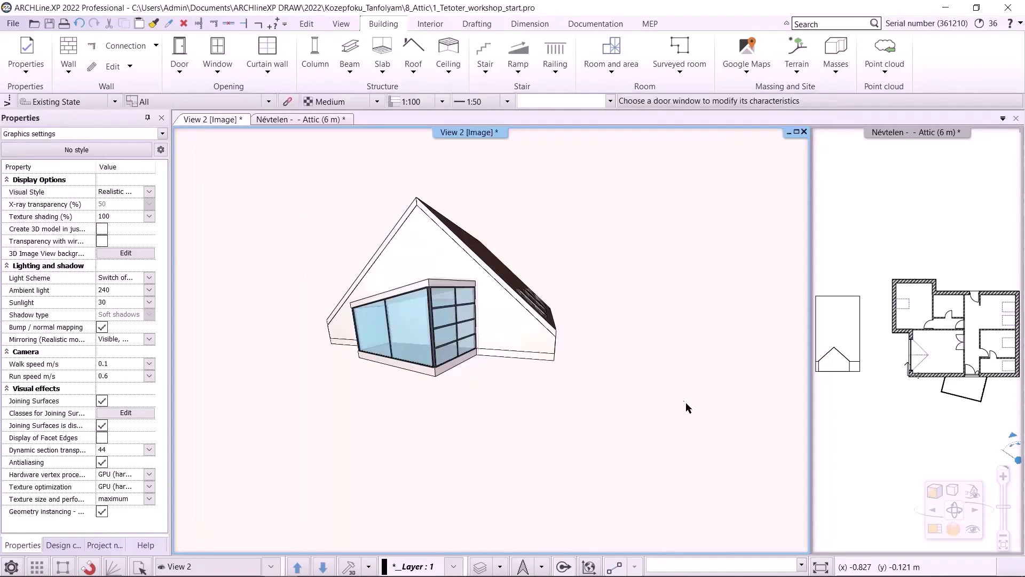
pyautogui.moveTo(459, 385); pyautogui.dragTo(635, 403)
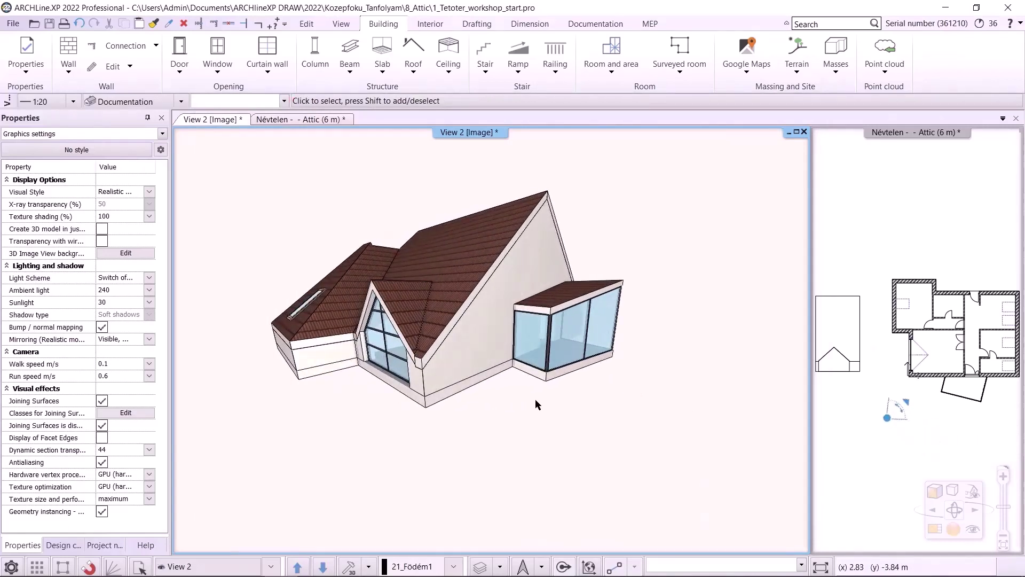
# Return to the Attic plan, open the window properties, search the library for "double" and choose the 1 leaf double glassed window
pyautogui.moveTo(367, 436); pyautogui.dragTo(531, 440)
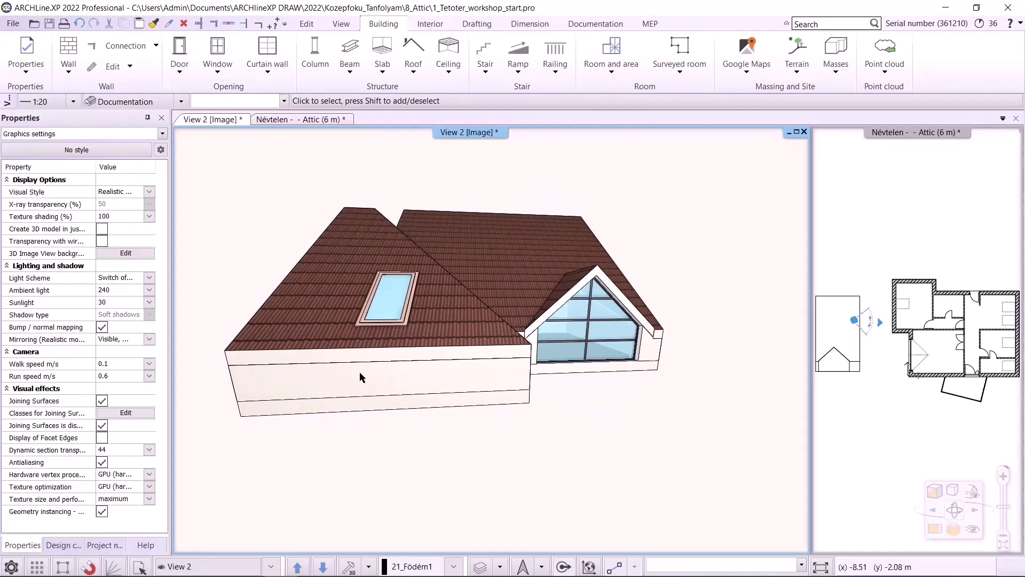
pyautogui.click(296, 119)
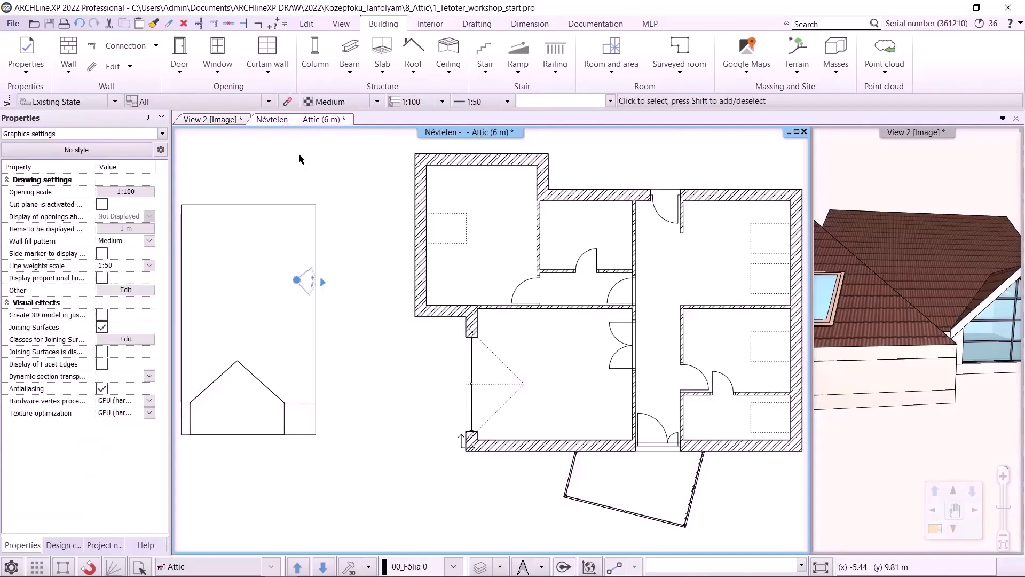
pyautogui.scroll(3, 462, 303)
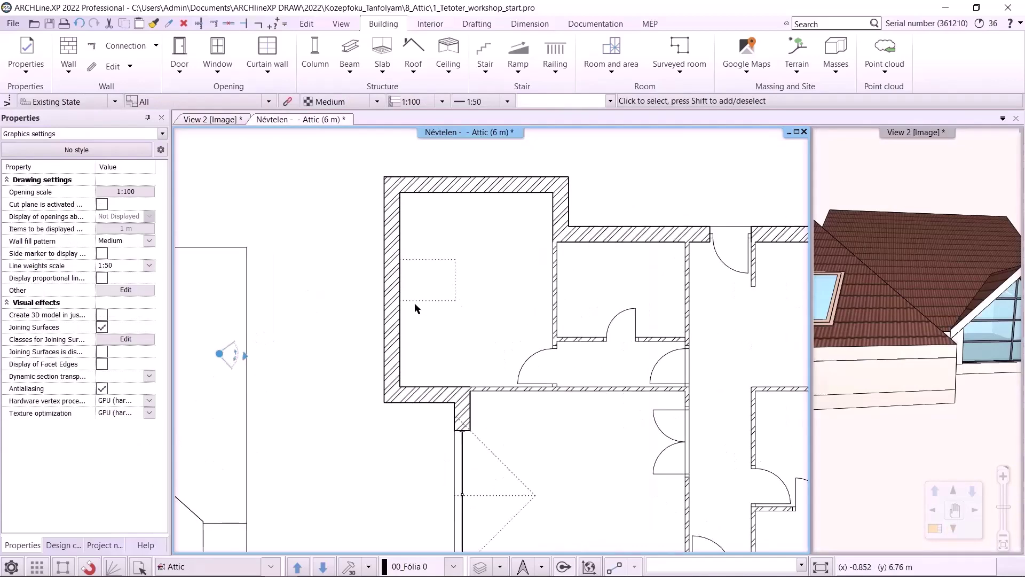
pyautogui.rightClick(226, 47)
pyautogui.click(253, 59)
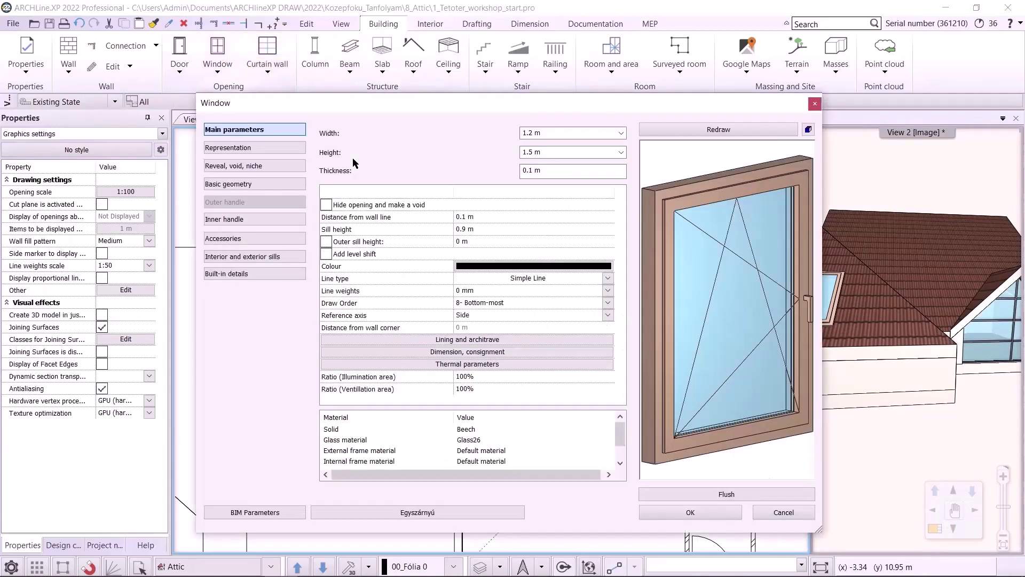
pyautogui.click(725, 492)
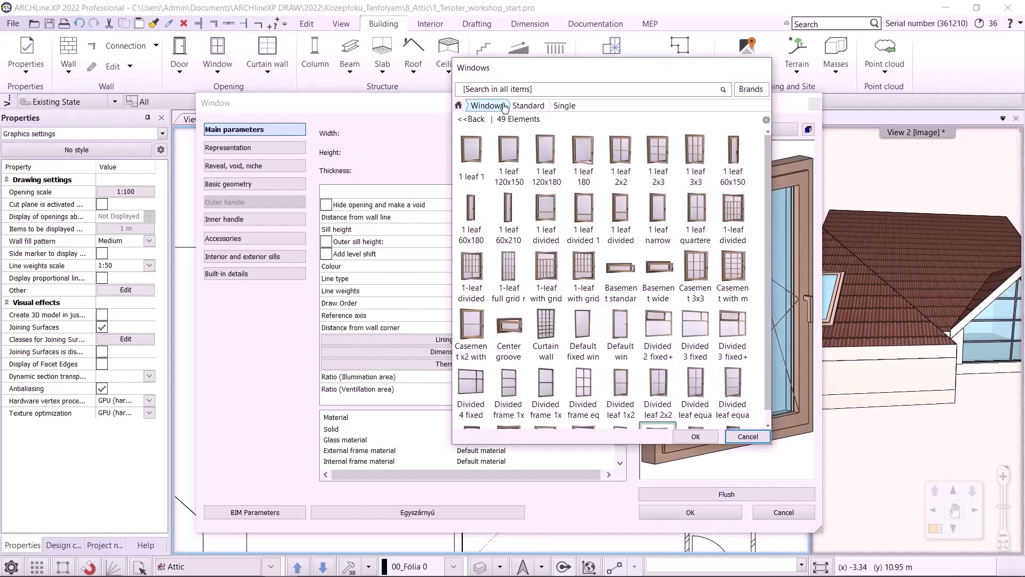
pyautogui.click(458, 105)
pyautogui.click(502, 90)
pyautogui.write('double')
pyautogui.press('Return')
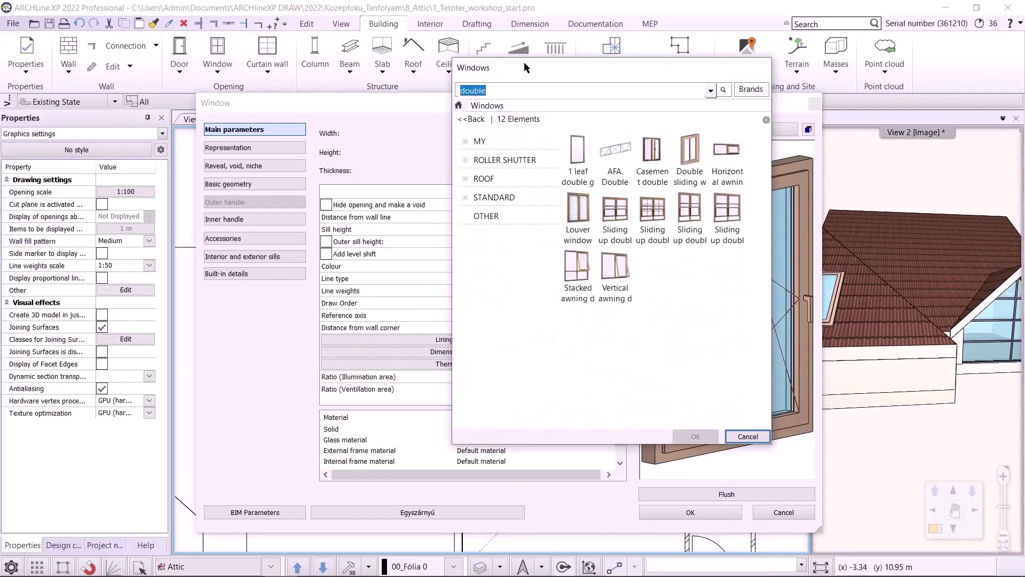
pyautogui.click(574, 176)
pyautogui.click(696, 436)
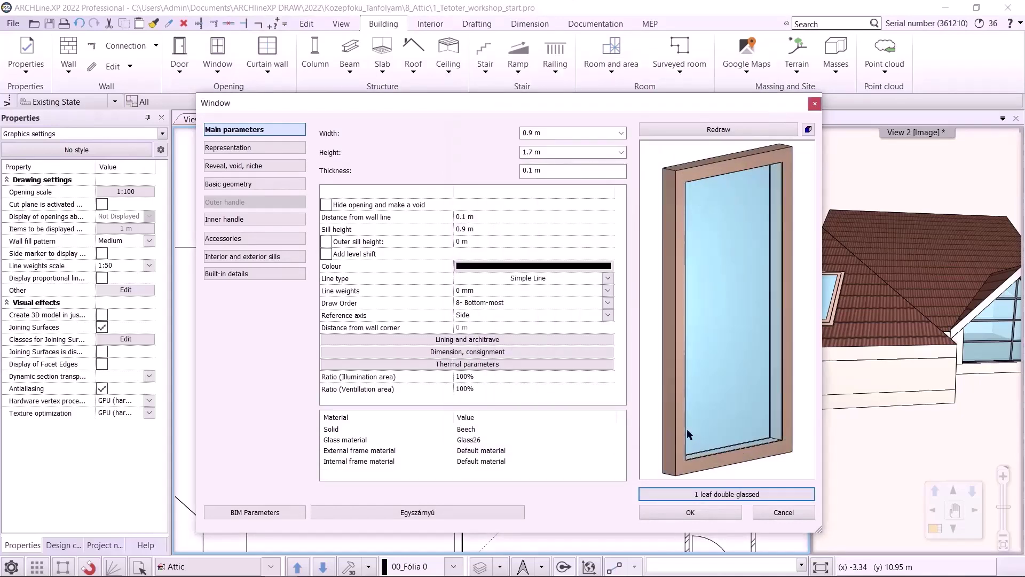
# Set the window's width to 1 m, height to 1.16 m and sill height to 0, and accept the properties
pyautogui.click(558, 133)
pyautogui.write('1')
pyautogui.press('Tab')
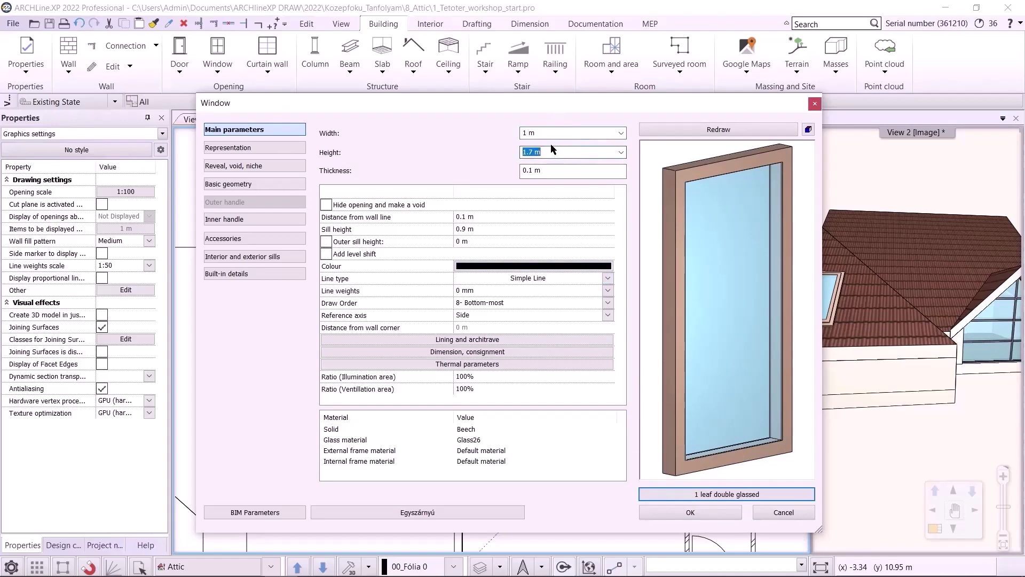
pyautogui.write('1,16')
pyautogui.press('Tab')
pyautogui.click(477, 230)
pyautogui.press('BackSpace')
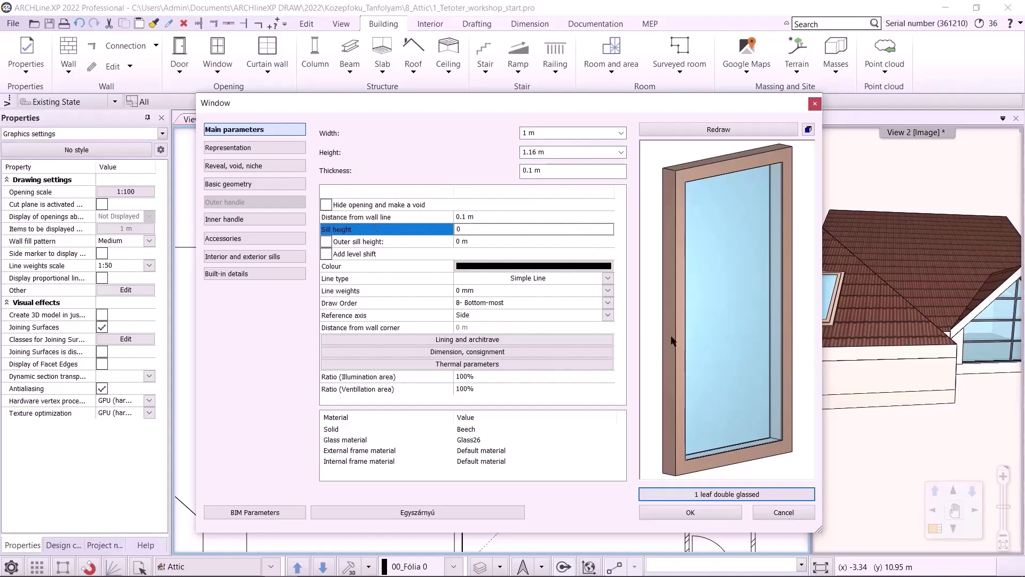
pyautogui.click(696, 512)
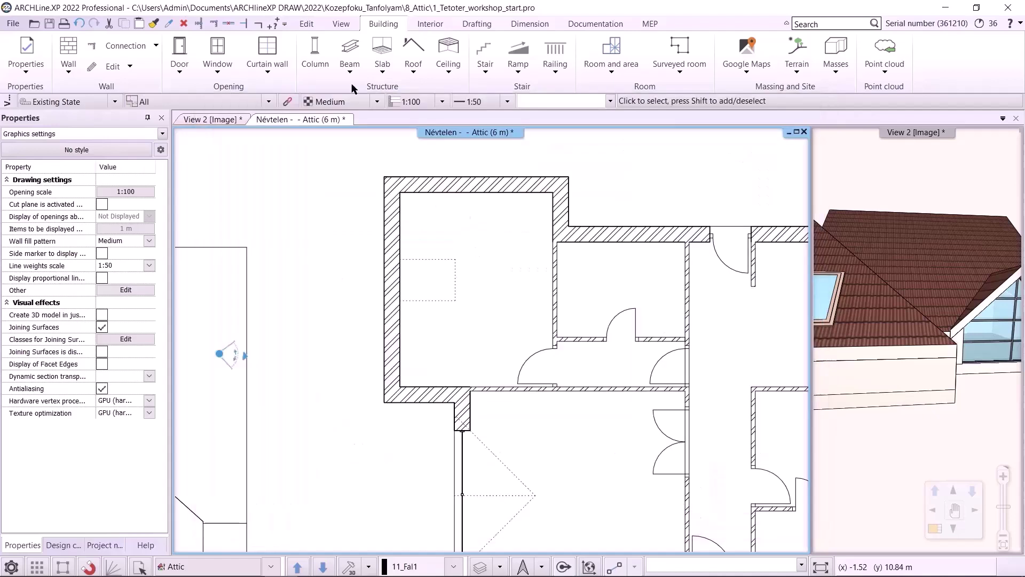
# Place the 1 m wide window in the small wing's outer wall, aligned with the roof window's dotted outline, and check it in 3D
pyautogui.click(218, 69)
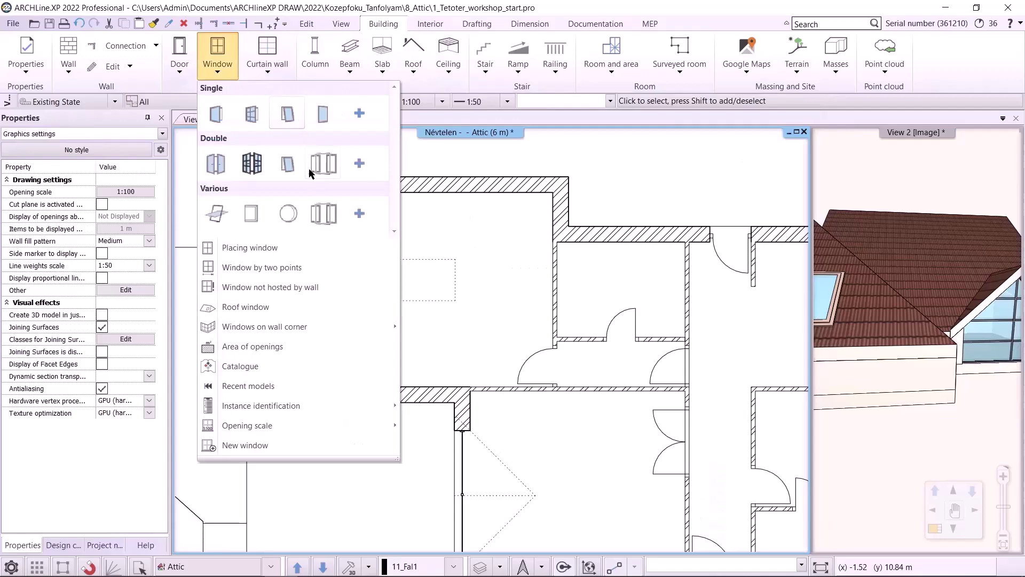
pyautogui.click(301, 250)
pyautogui.scroll(5, 427, 331)
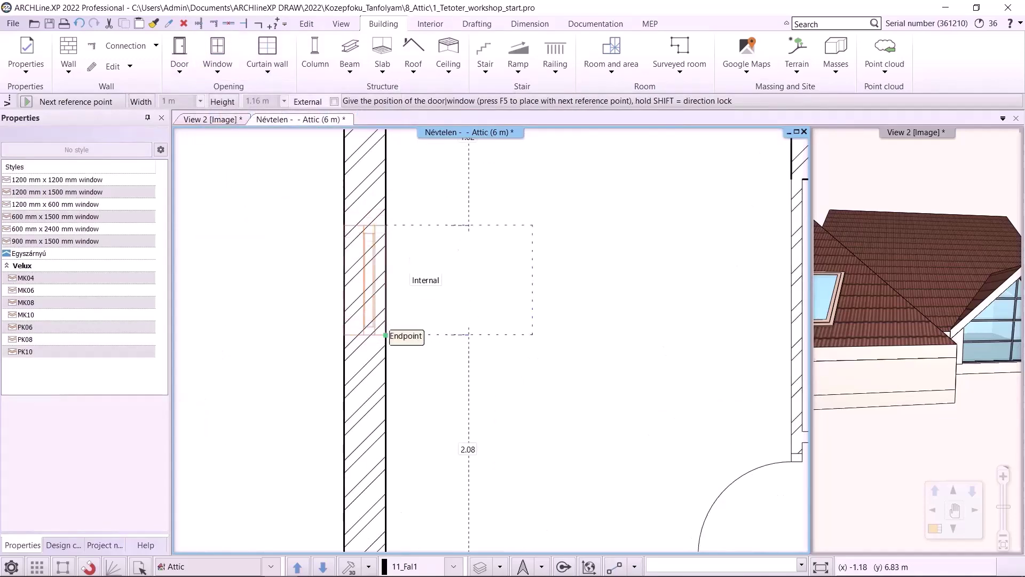
pyautogui.click(385, 335)
pyautogui.press('Escape')
pyautogui.click(981, 342)
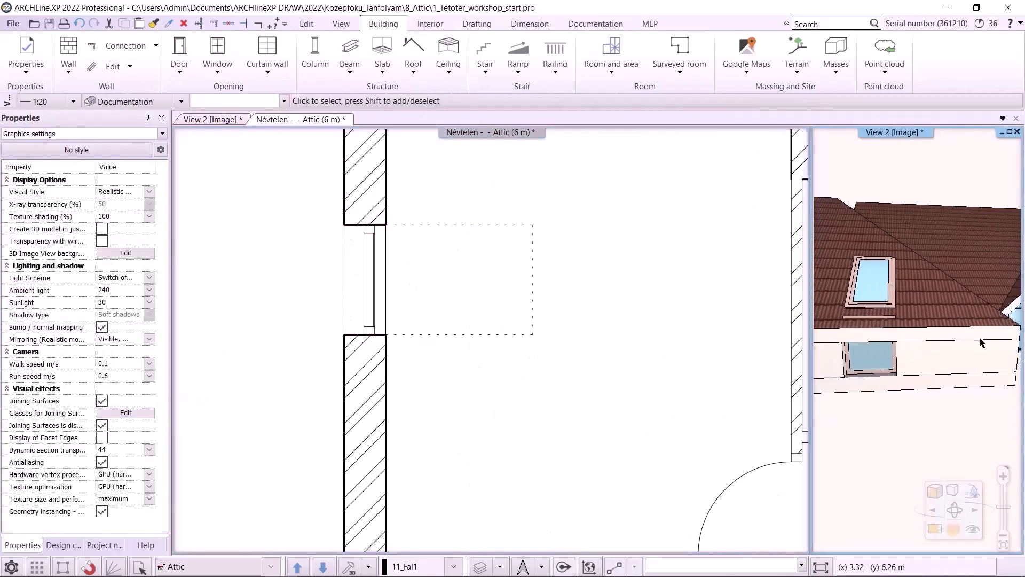
pyautogui.moveTo(980, 345); pyautogui.dragTo(926, 350, button='middle')
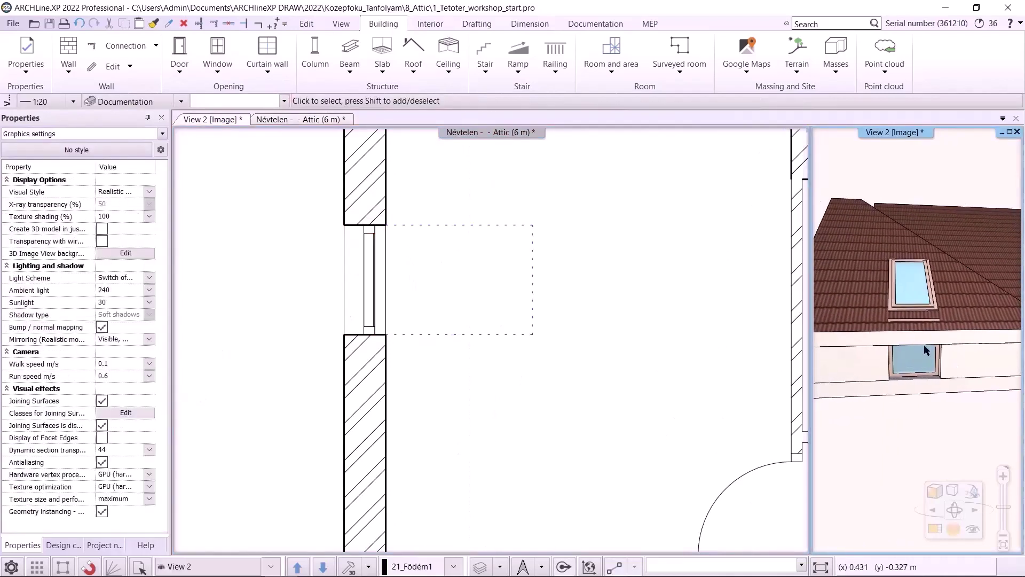
# On the Roof floor, move the roof window outward so its lower edge meets the outer face of the wall window's frame
pyautogui.click(574, 361)
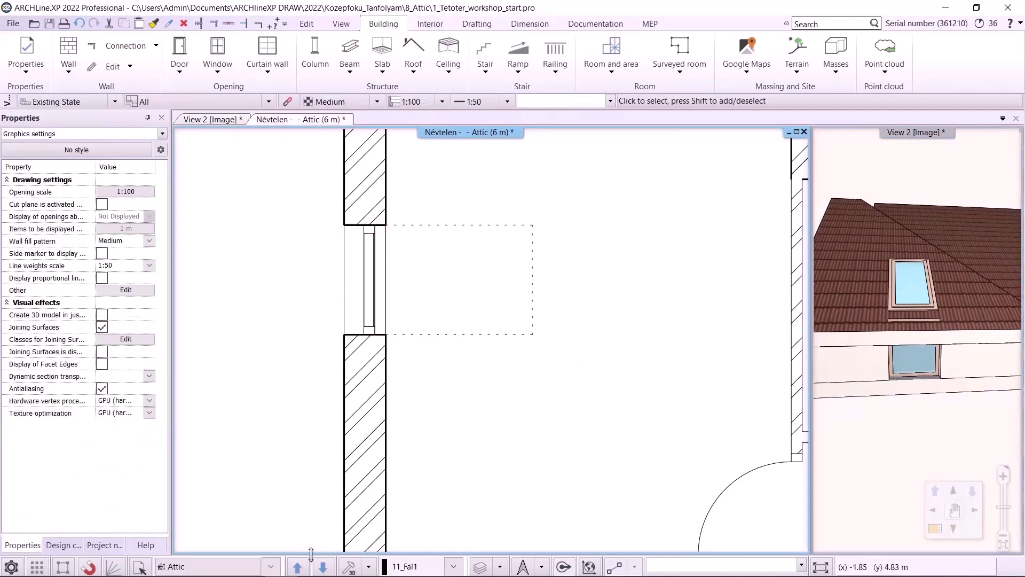
pyautogui.click(298, 566)
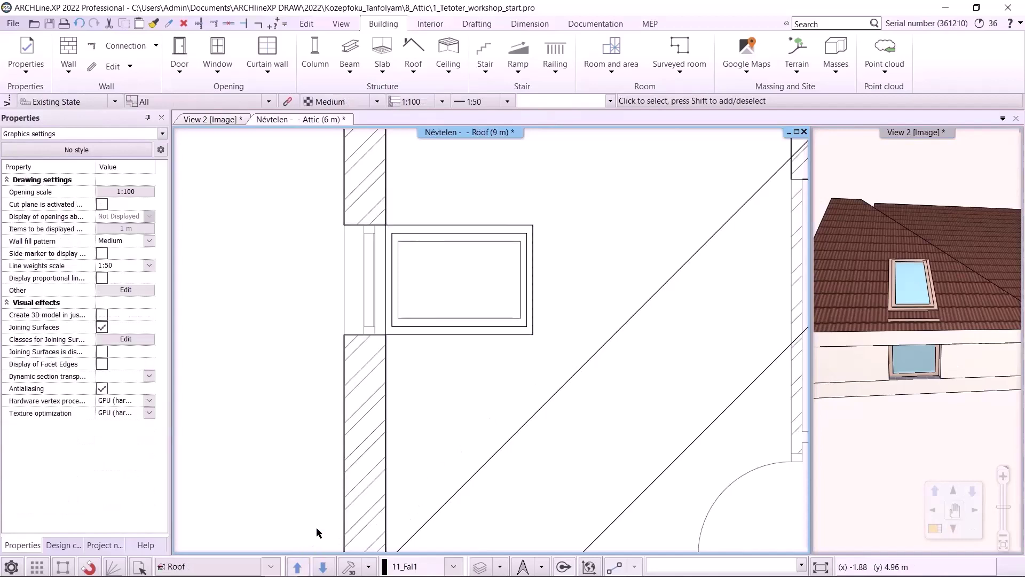
pyautogui.click(426, 332)
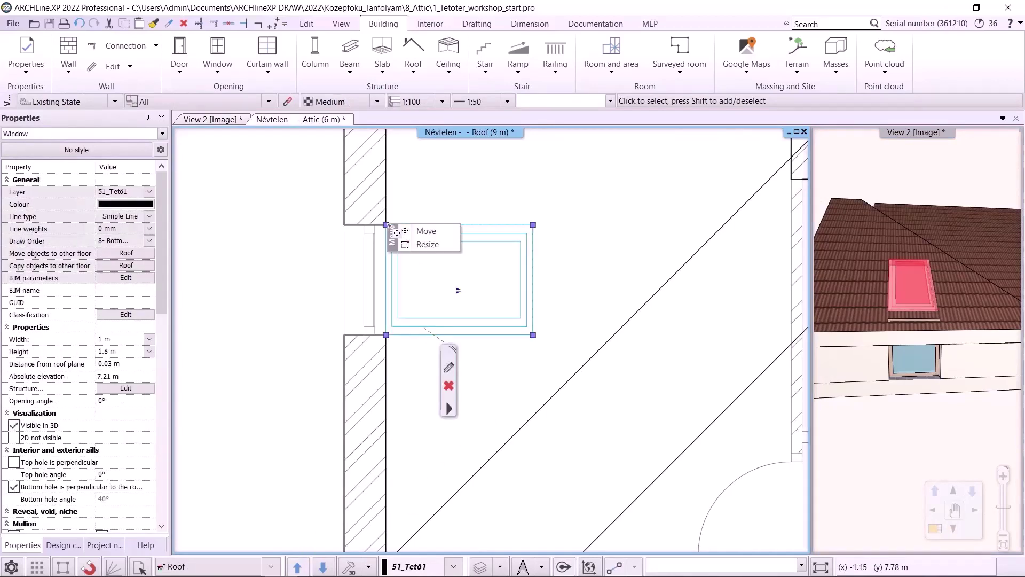
pyautogui.click(422, 231)
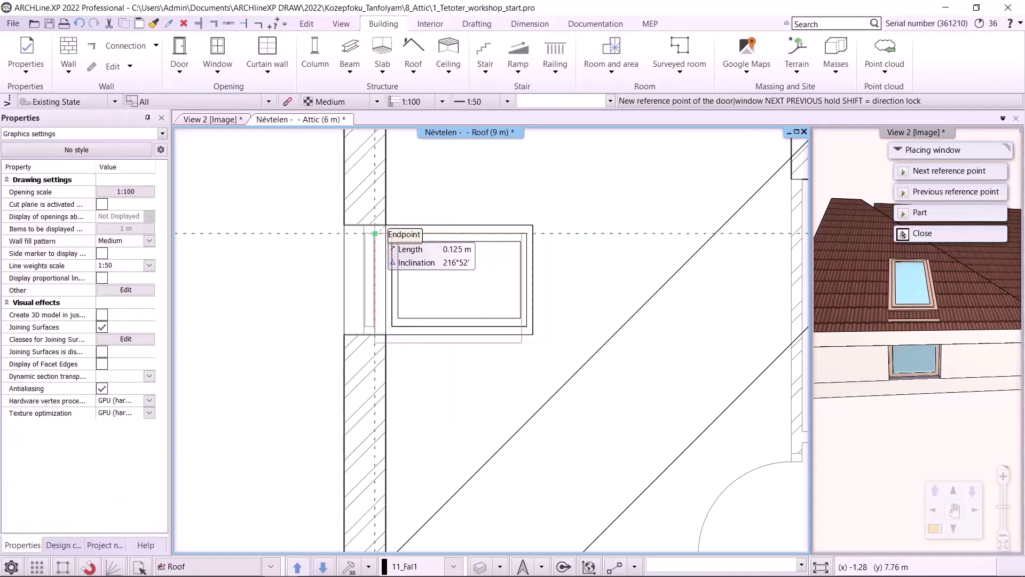
pyautogui.scroll(2, 380, 241)
pyautogui.click(903, 234)
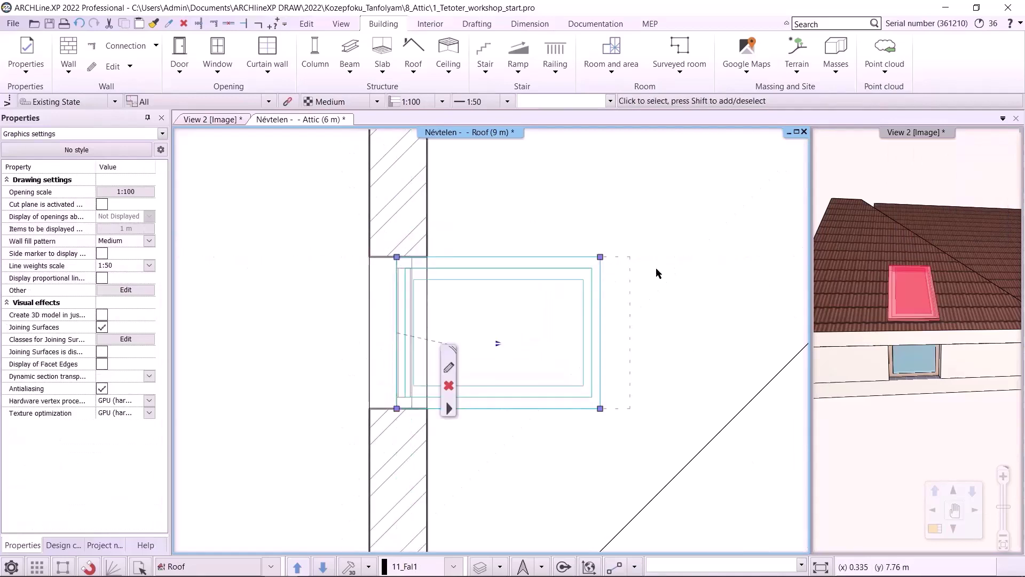
pyautogui.click(573, 216)
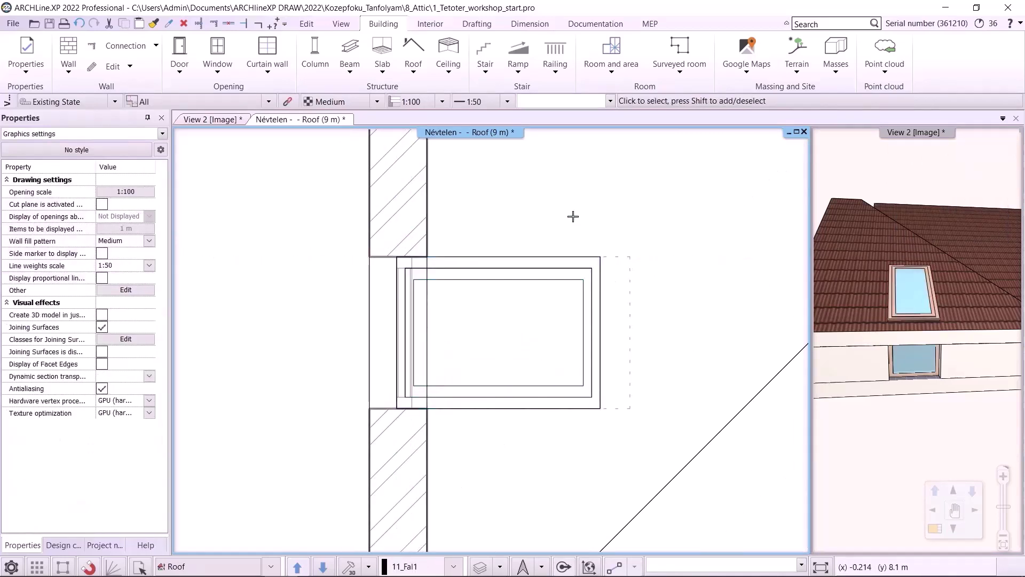
# Insert two nodes in the roof's eaves edge at the outer corners of the wall window opening
pyautogui.scroll(-3, 614, 312)
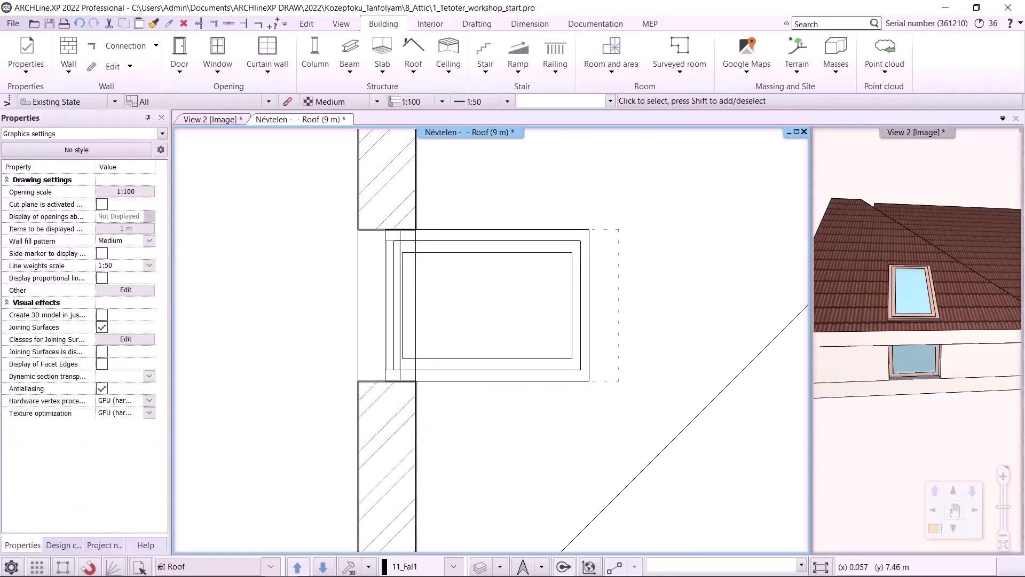
pyautogui.scroll(-1, 636, 284)
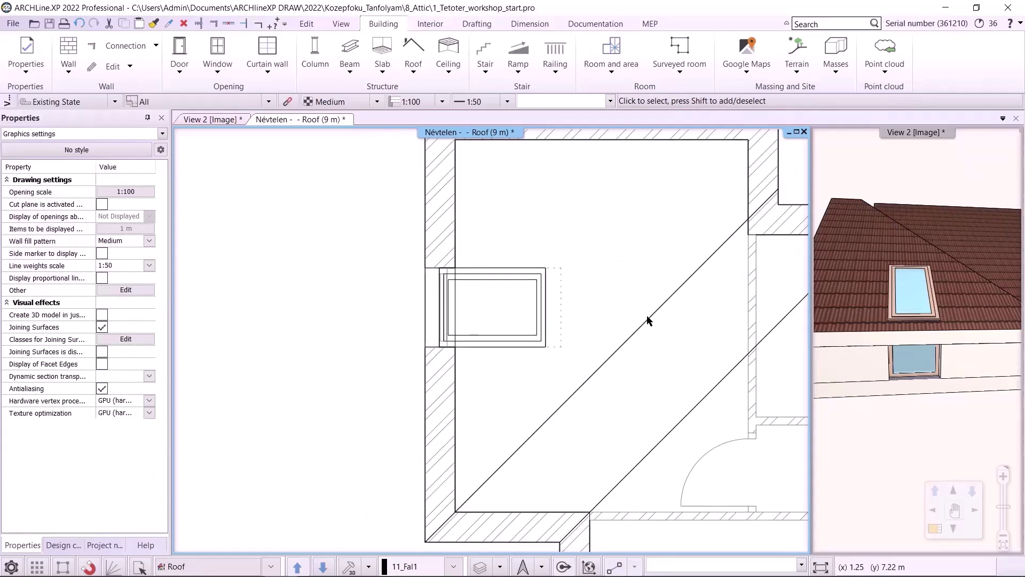
pyautogui.click(647, 317)
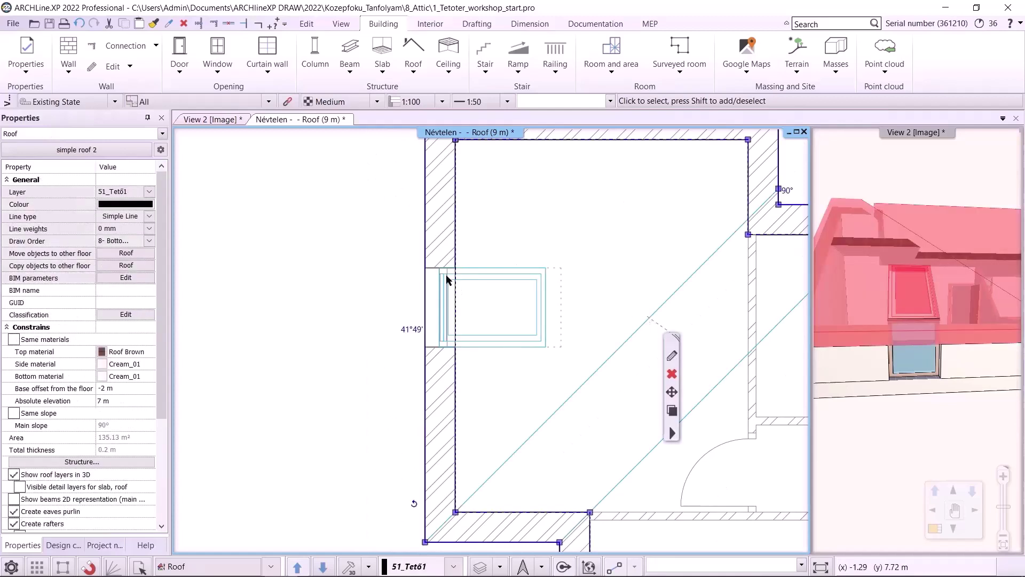
pyautogui.scroll(1, 432, 288)
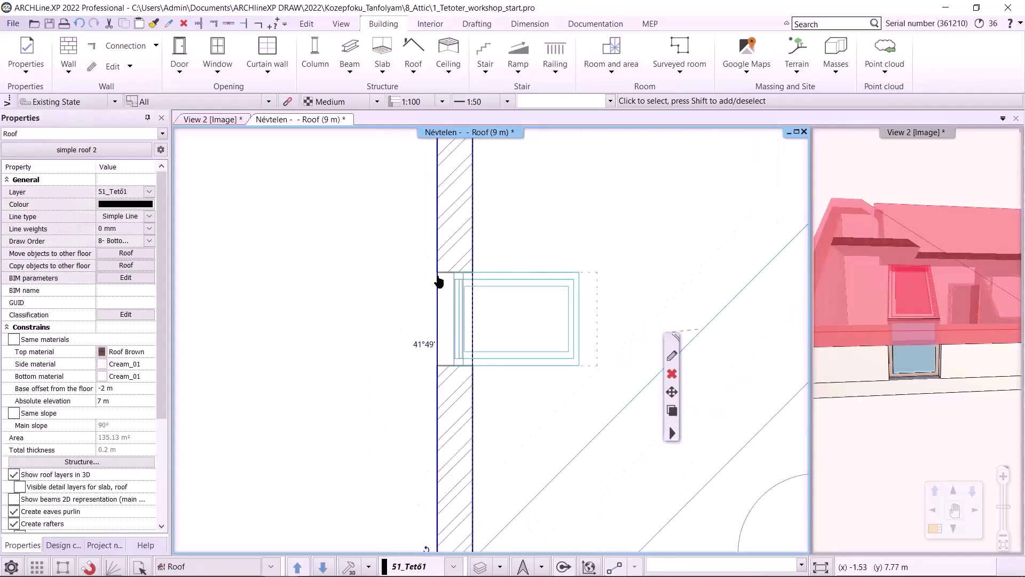
pyautogui.click(439, 282)
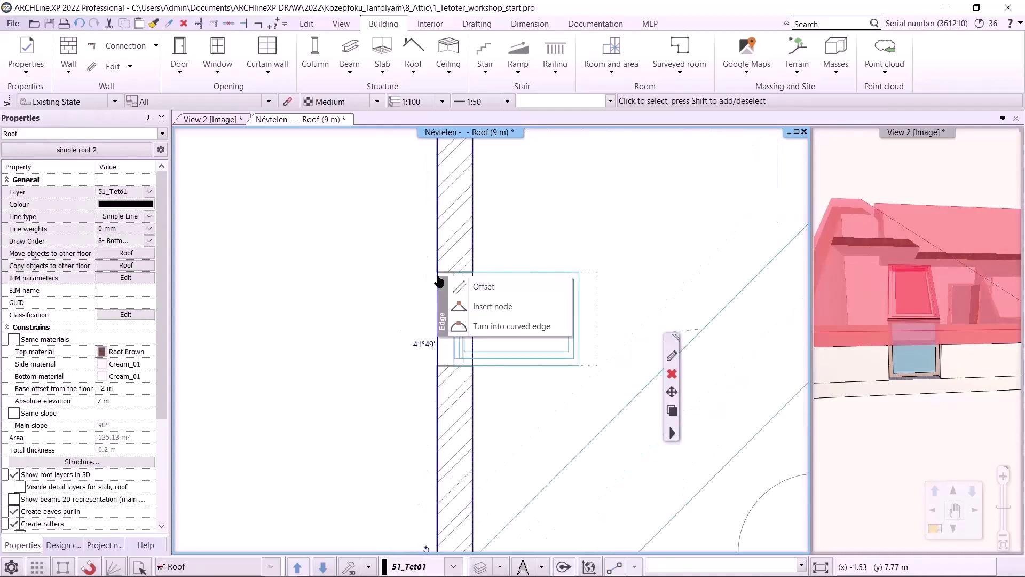
pyautogui.click(482, 309)
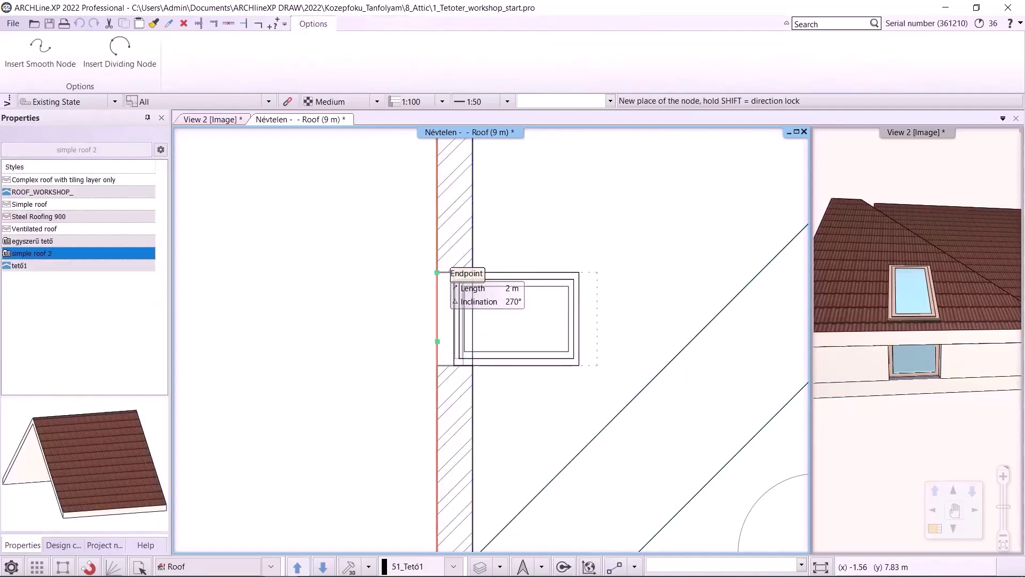
pyautogui.click(438, 273)
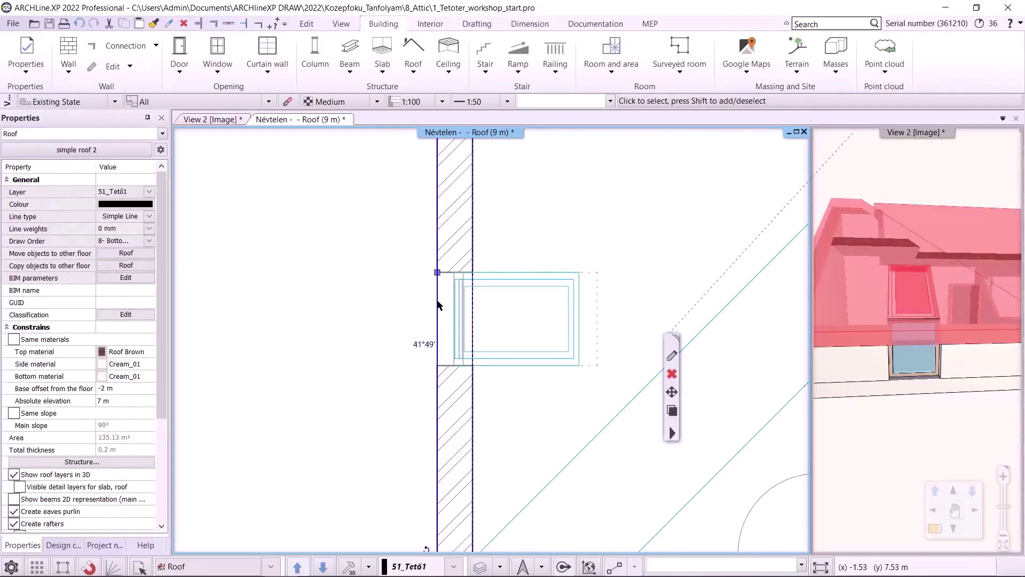
pyautogui.moveTo(440, 306)
pyautogui.click(470, 322)
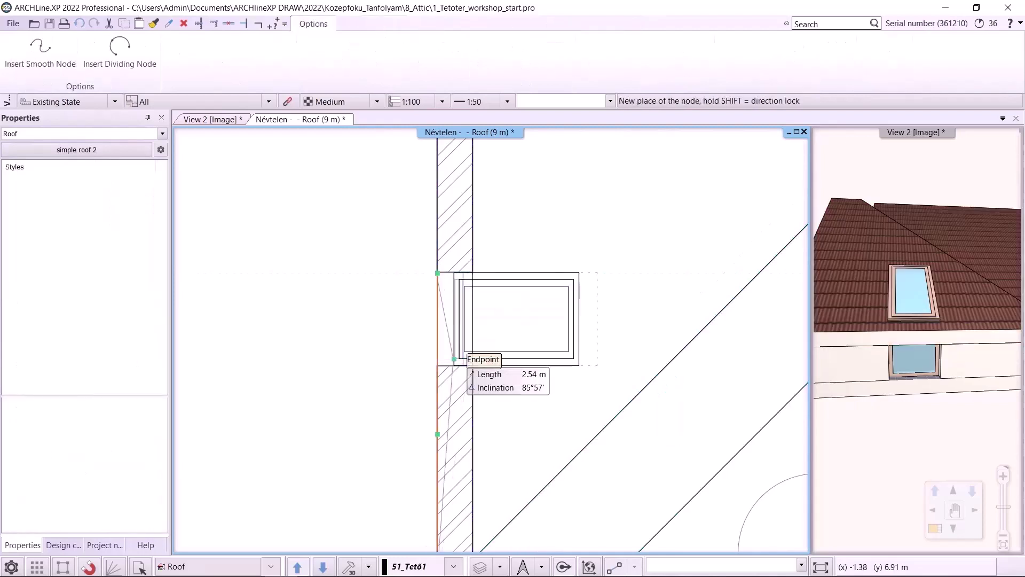
pyautogui.click(437, 366)
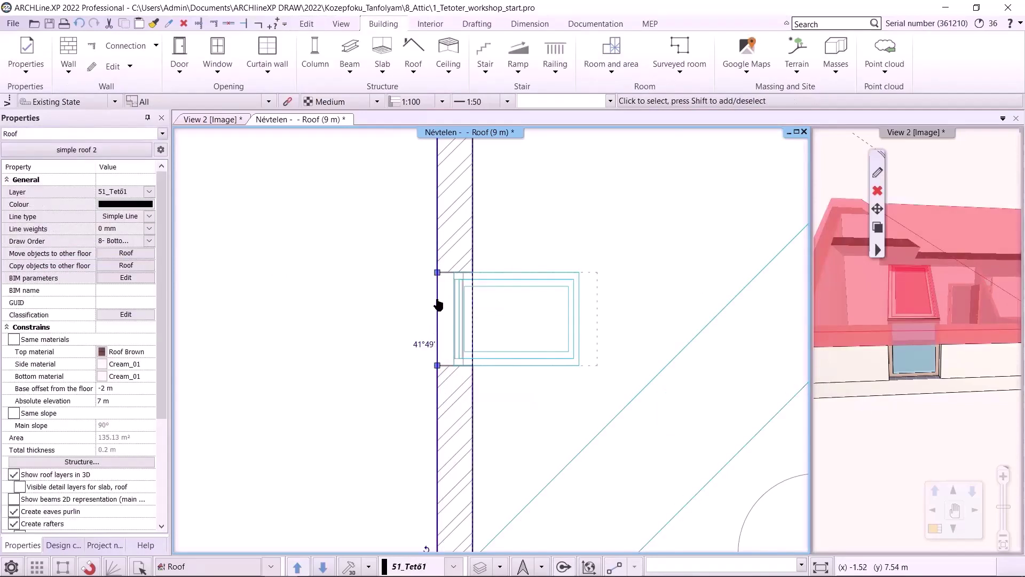
# Offset the eaves segment between the two new nodes inward by 1.52 m to the roof window's upper edge
pyautogui.moveTo(439, 306)
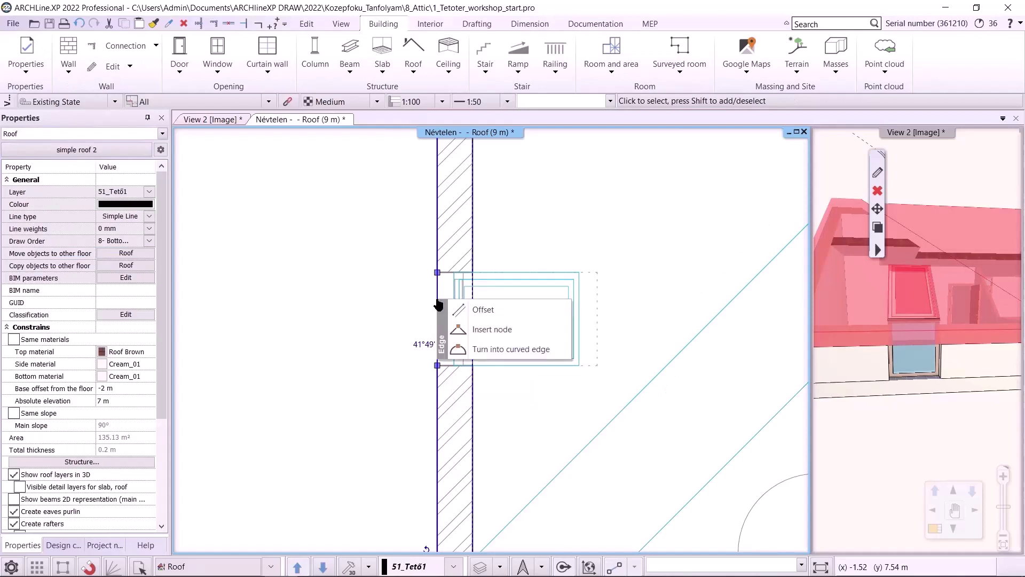
pyautogui.click(470, 309)
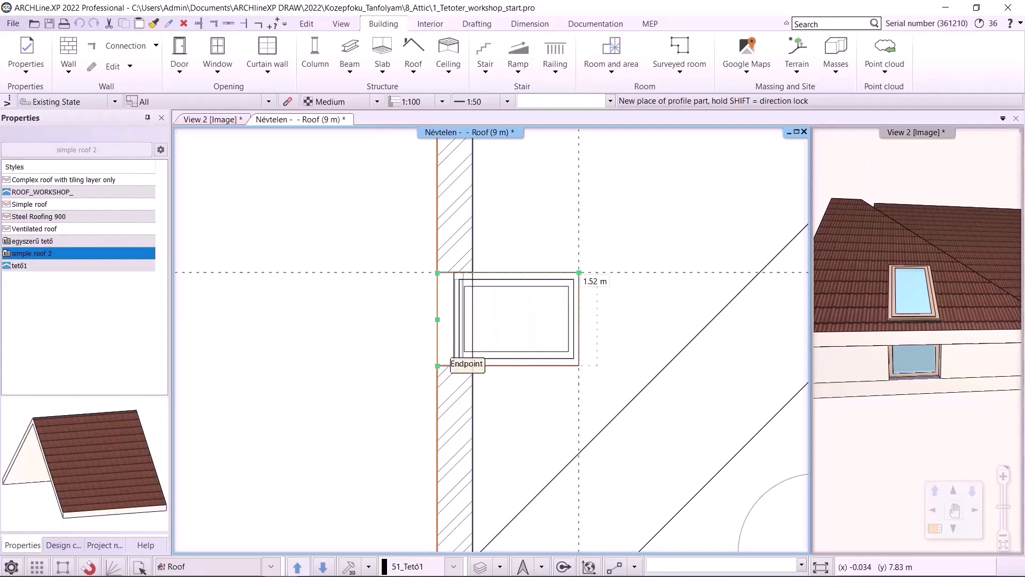
pyautogui.click(579, 273)
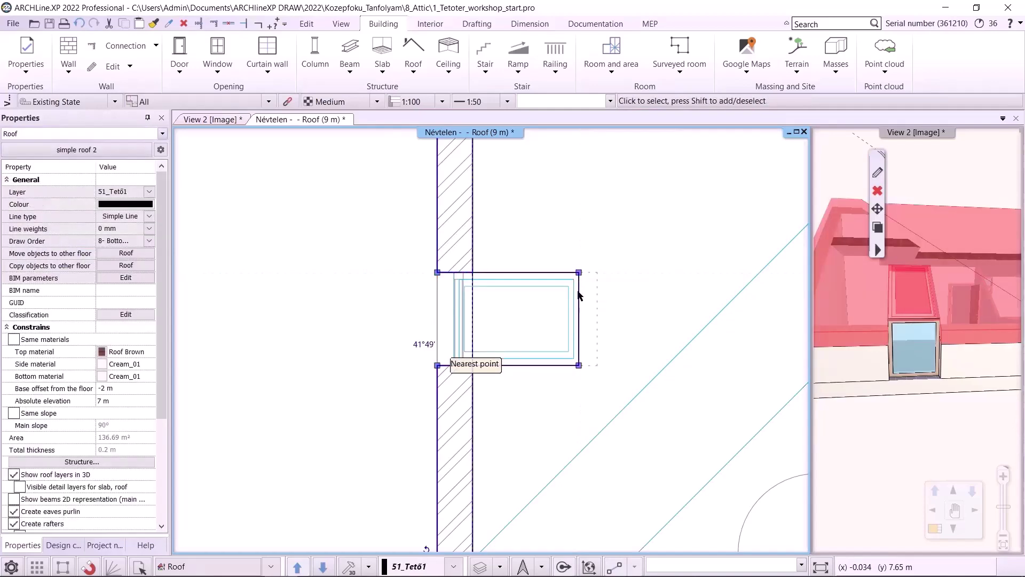
# Examine the joined roof and wall windows in 3D from outside and from the saved Kids room view
pyautogui.click(239, 120)
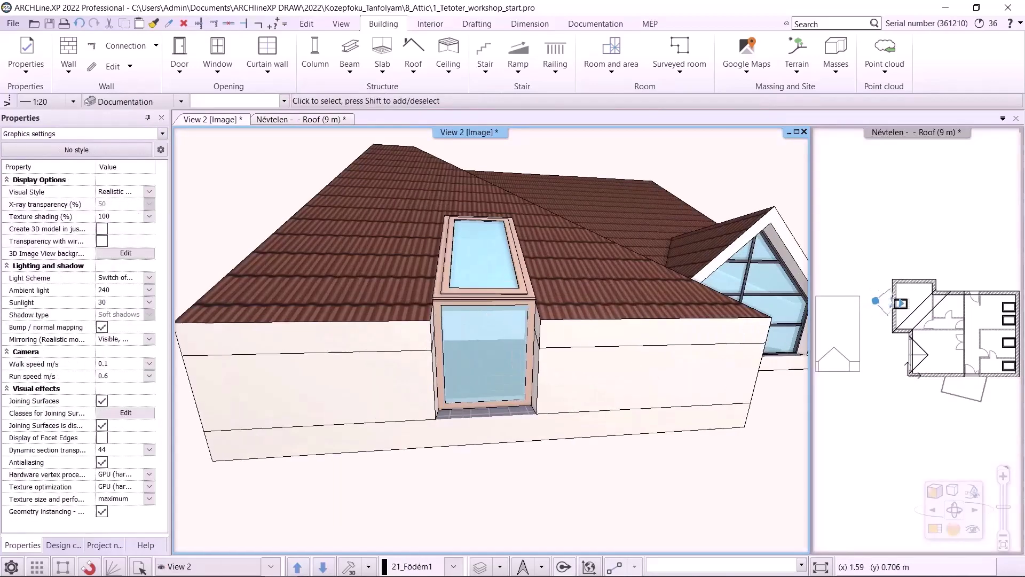
pyautogui.click(214, 567)
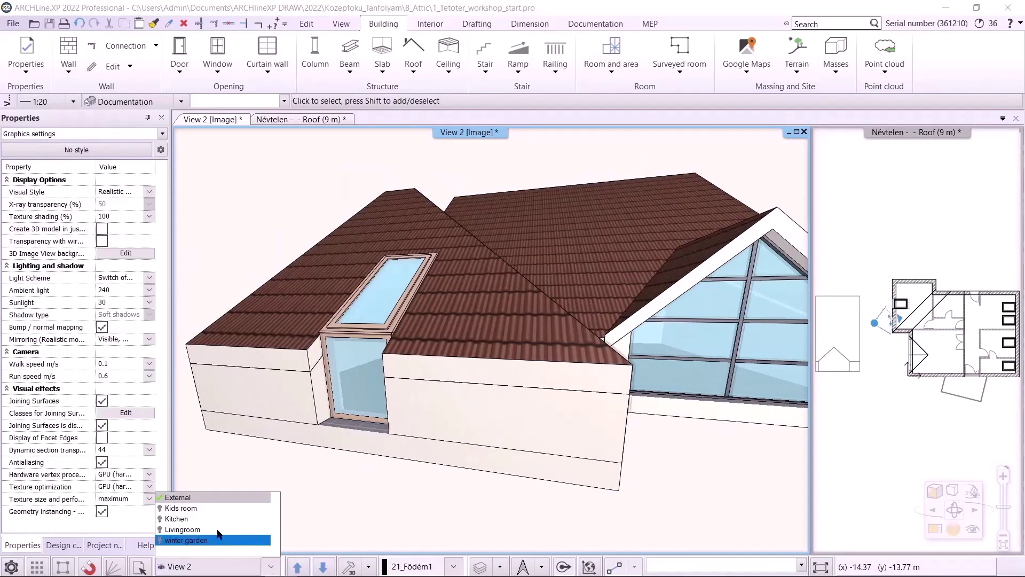
pyautogui.click(180, 508)
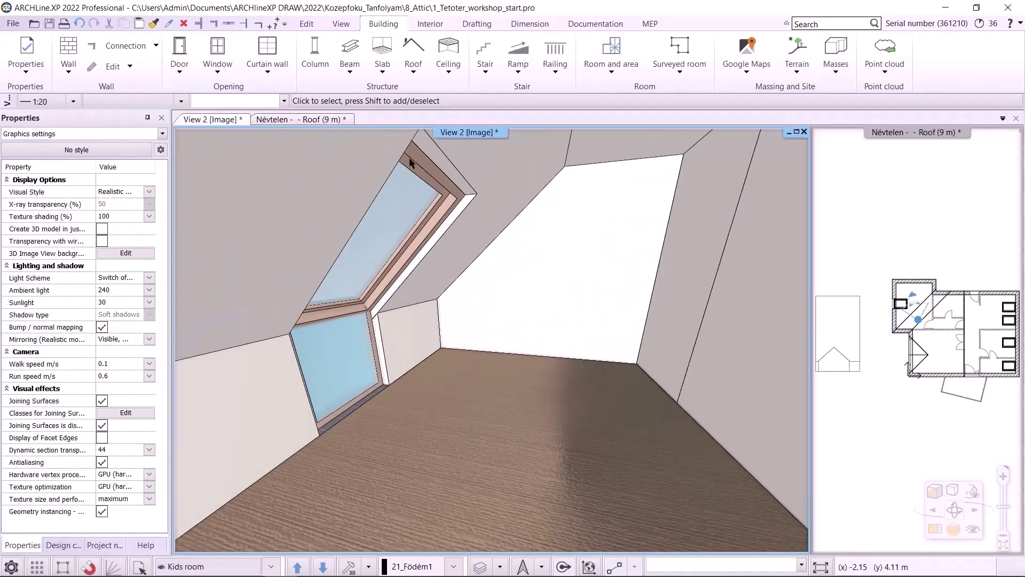
# Return to the Attic floor plan and turn on the display of the Roof floor so the roof window outline can be used
pyautogui.click(301, 119)
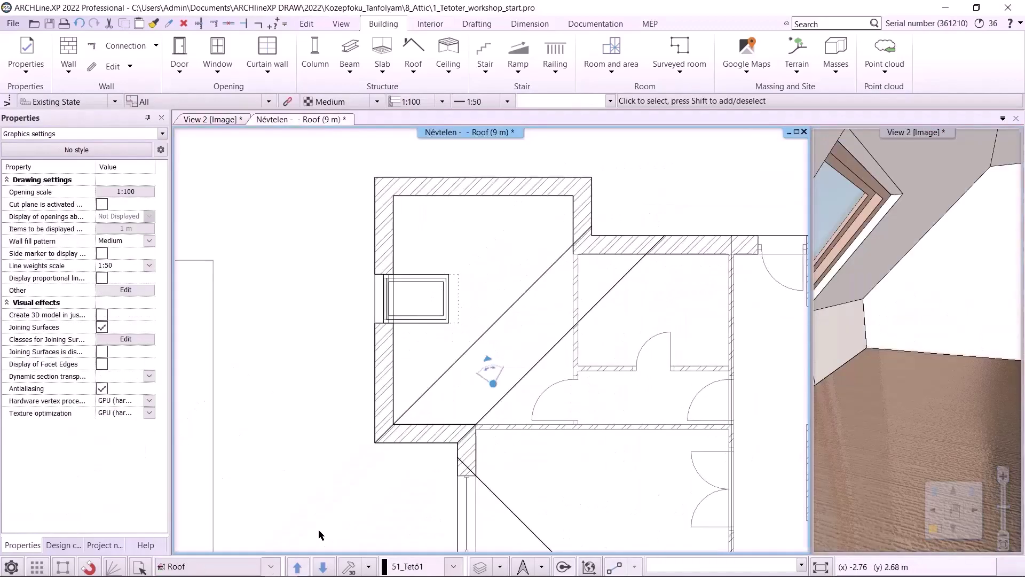
pyautogui.click(322, 566)
pyautogui.scroll(3, 450, 297)
pyautogui.click(176, 566)
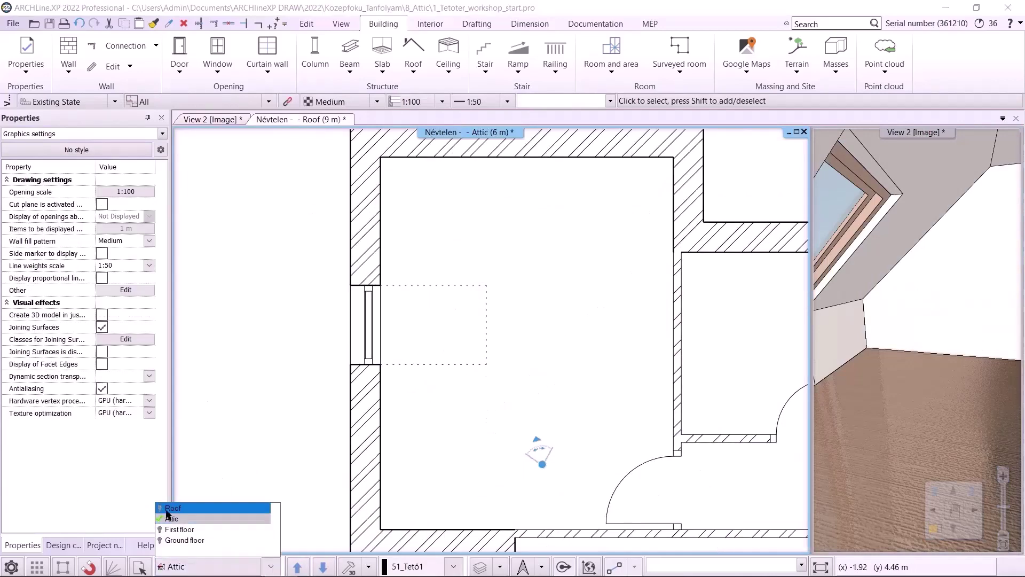
pyautogui.click(170, 518)
pyautogui.scroll(2, 499, 325)
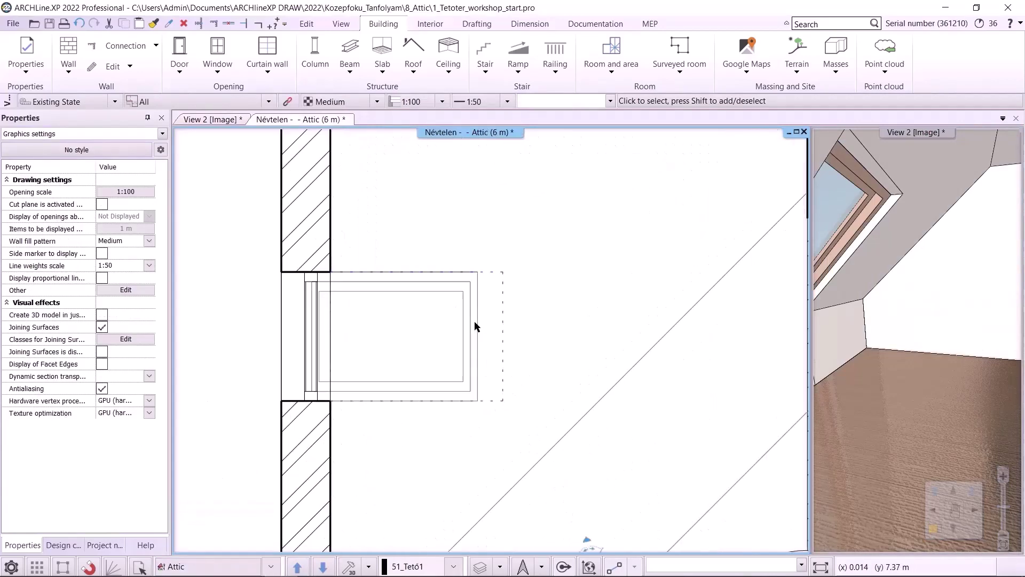
# Start a Venetian blind and define its 1 m width between the two corners of the roof window's upper edge
pyautogui.click(429, 24)
pyautogui.click(440, 57)
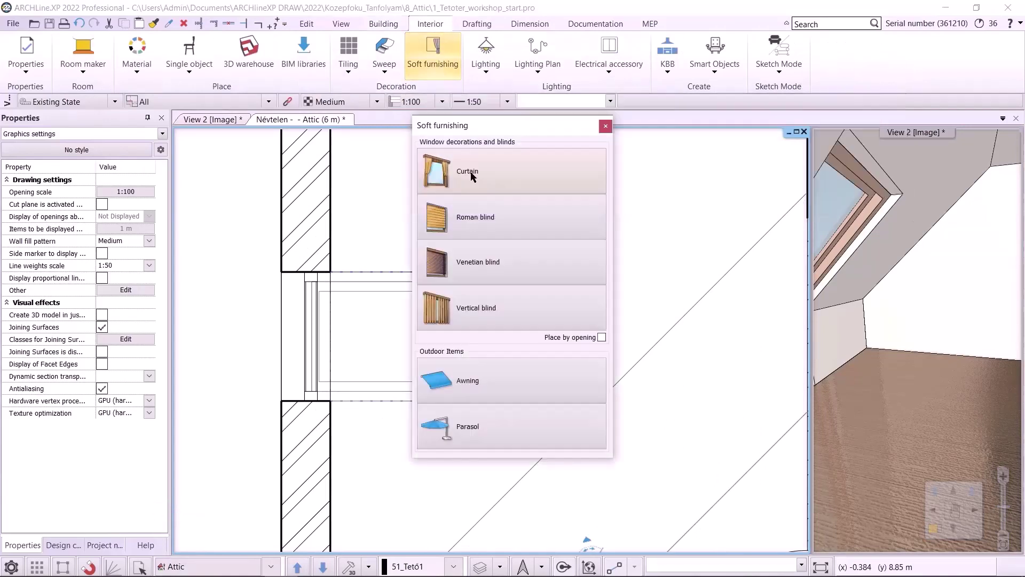
pyautogui.click(476, 270)
pyautogui.click(477, 401)
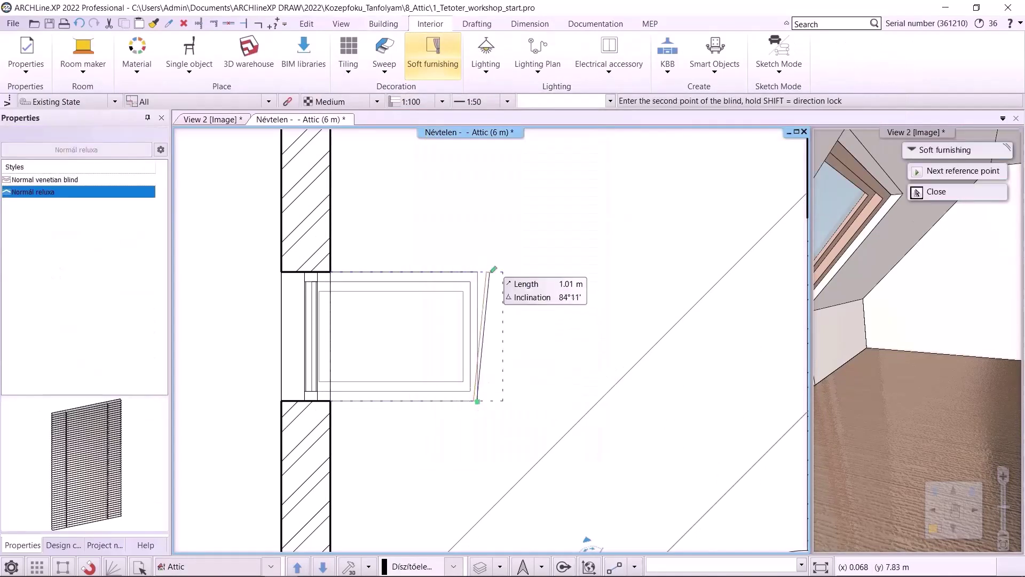
pyautogui.click(477, 272)
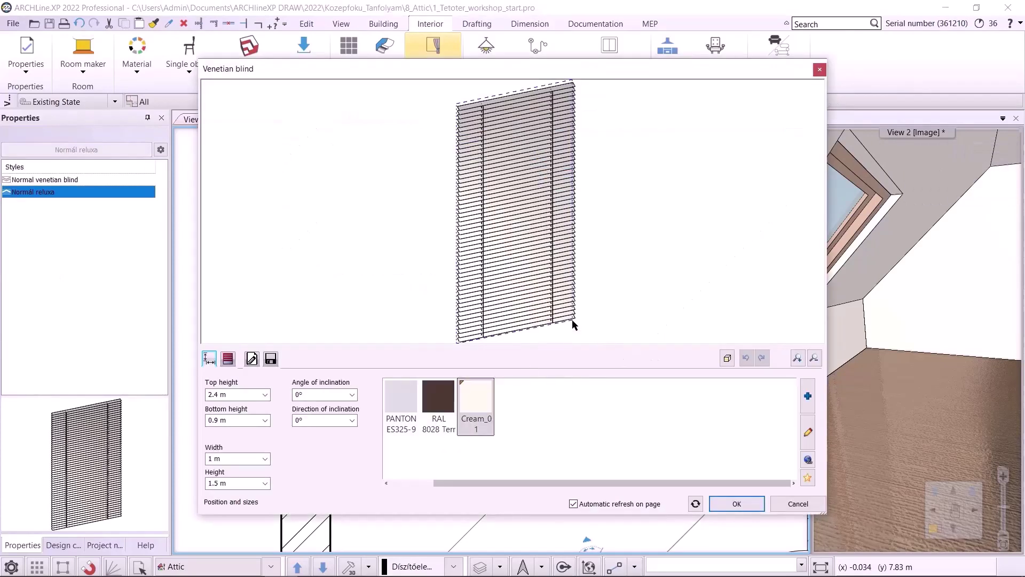
# Set the Venetian blind's top height to 2.46 m and its bottom height to 0.4 m
pyautogui.click(218, 395)
pyautogui.write('6')
pyautogui.click(224, 420)
pyautogui.write('0.4')
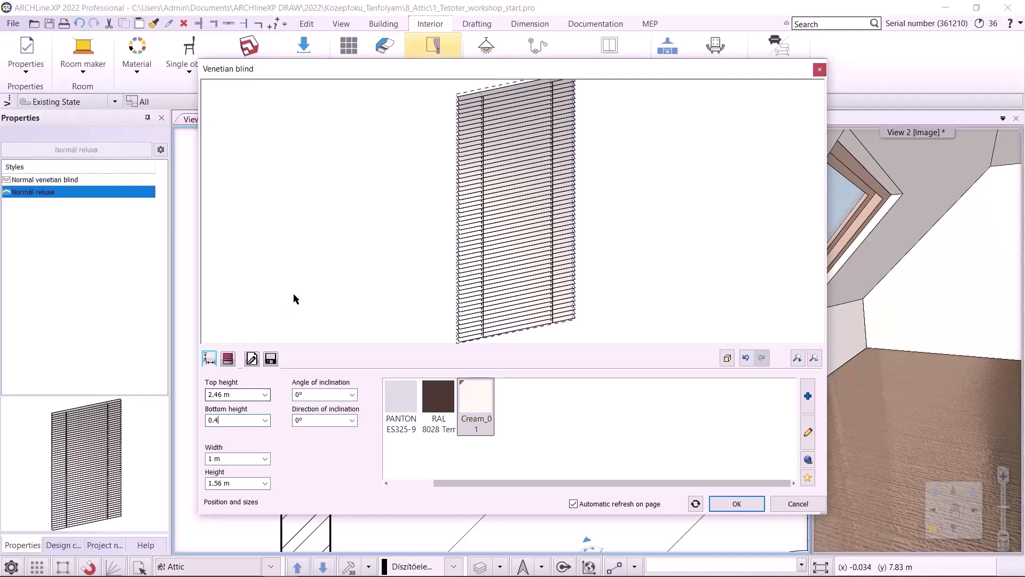
# Set the Venetian blind's angle of inclination to 90-41,81, giving 48°11'
pyautogui.click(320, 396)
pyautogui.moveTo(390, 258); pyautogui.dragTo(449, 289)
pyautogui.doubleClick(314, 394)
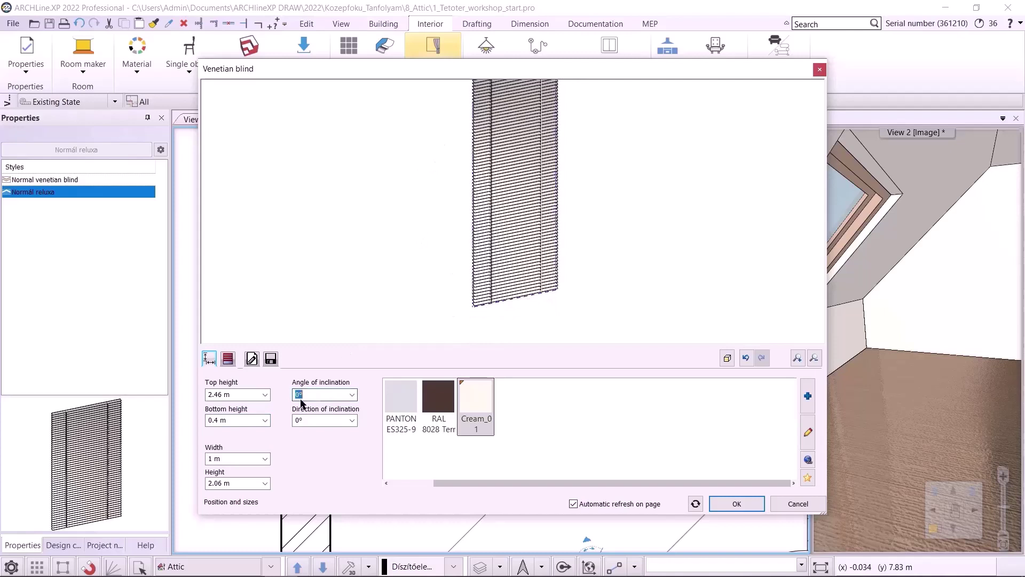
pyautogui.write('90-')
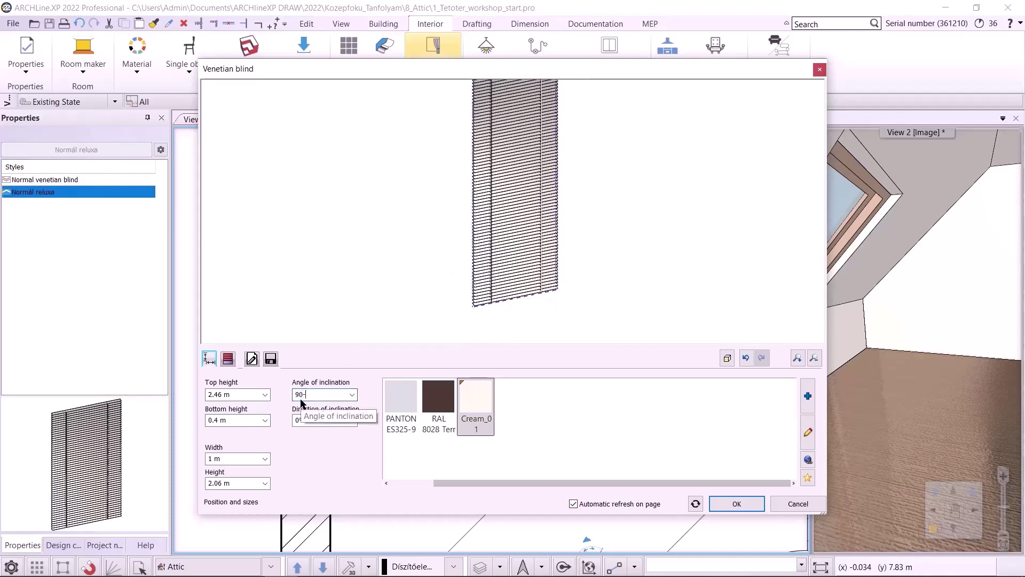
pyautogui.write('41,81')
pyautogui.press('Return')
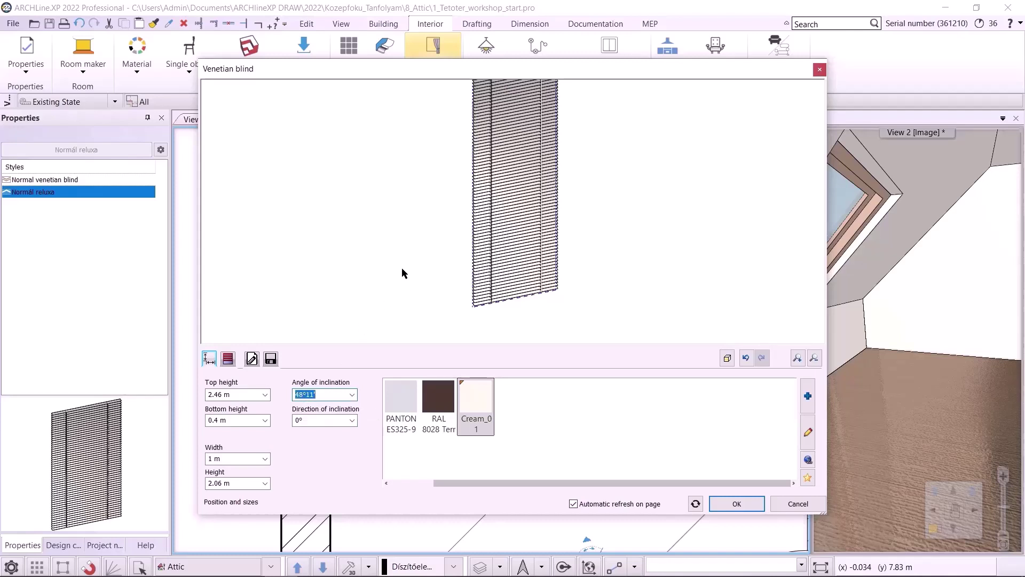
# Set the Venetian blind's retraction to 50 and place the blind at the roof window
pyautogui.click(228, 359)
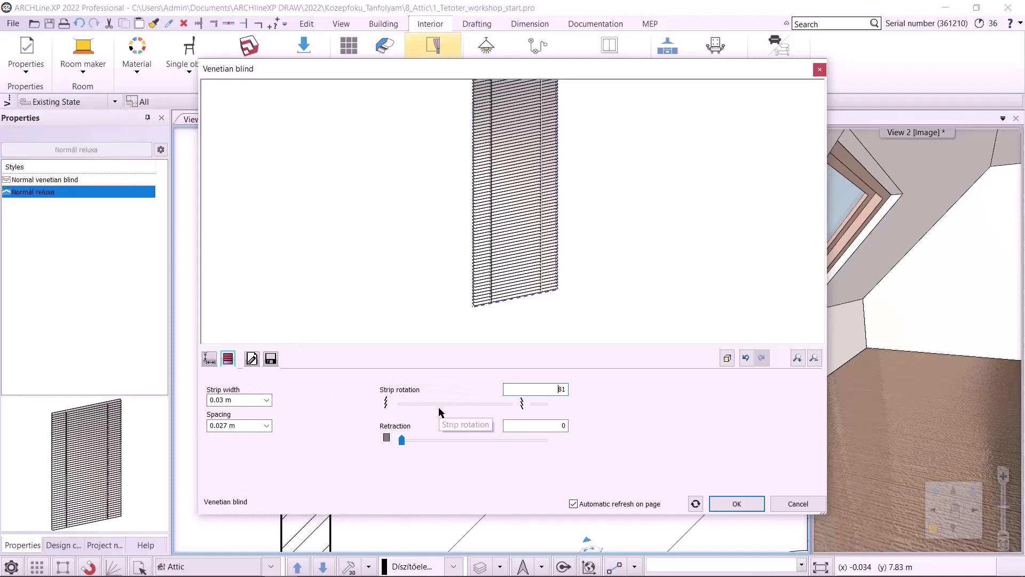
pyautogui.moveTo(402, 439); pyautogui.dragTo(473, 443)
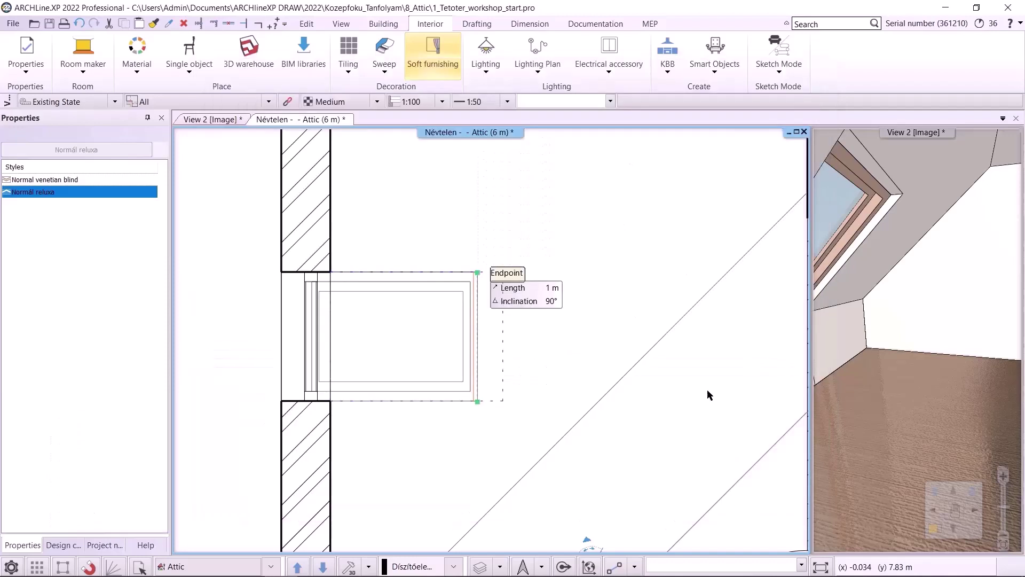
pyautogui.click(737, 504)
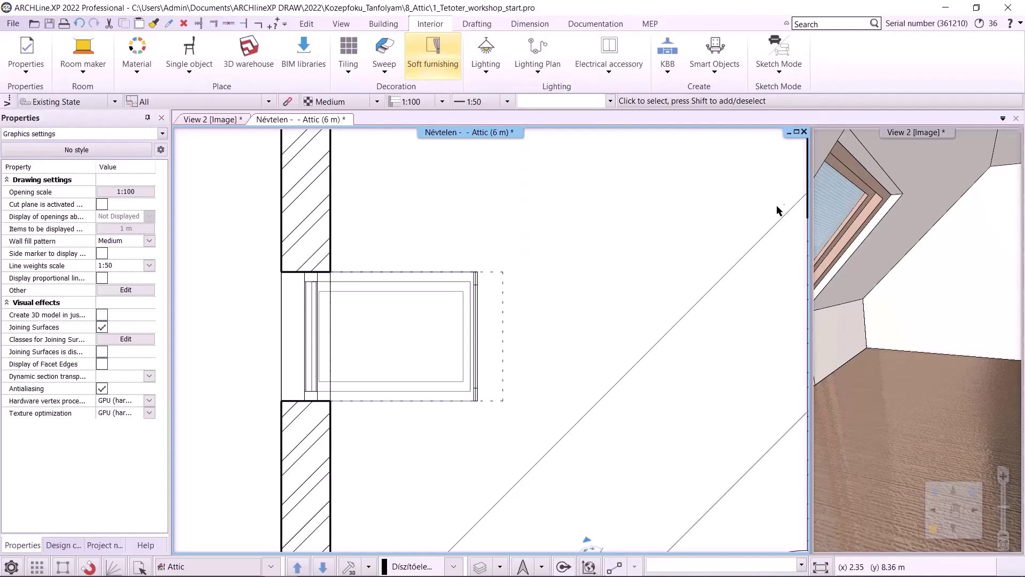
# Set the placed Venetian blind's base elevation to 0.15 m and deselect it
pyautogui.click(478, 304)
pyautogui.click(120, 302)
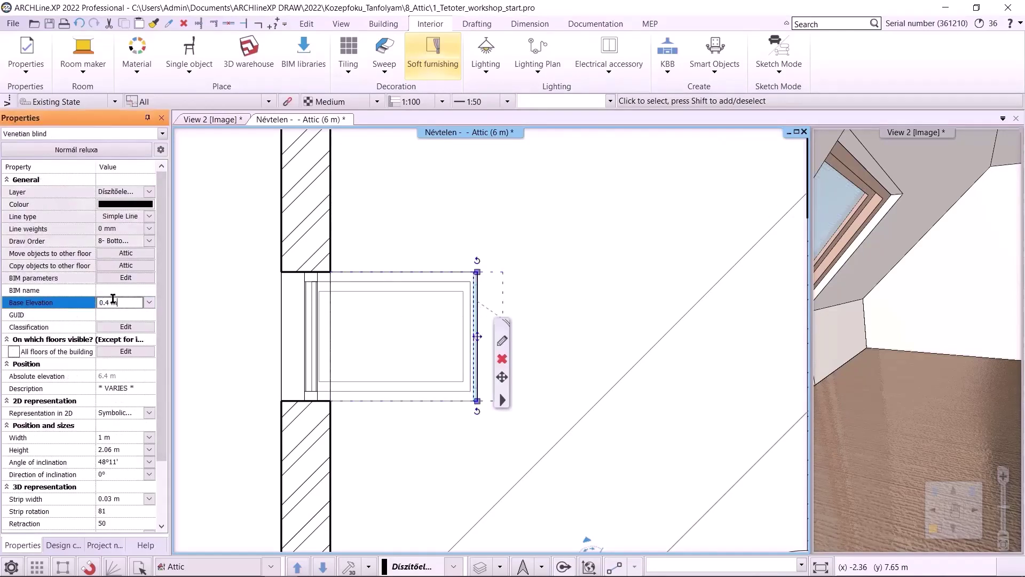
pyautogui.moveTo(117, 303); pyautogui.dragTo(108, 301)
pyautogui.press('BackSpace')
pyautogui.press('BackSpace')
pyautogui.write('15')
pyautogui.press('Return')
pyautogui.click(510, 187)
pyautogui.click(730, 235)
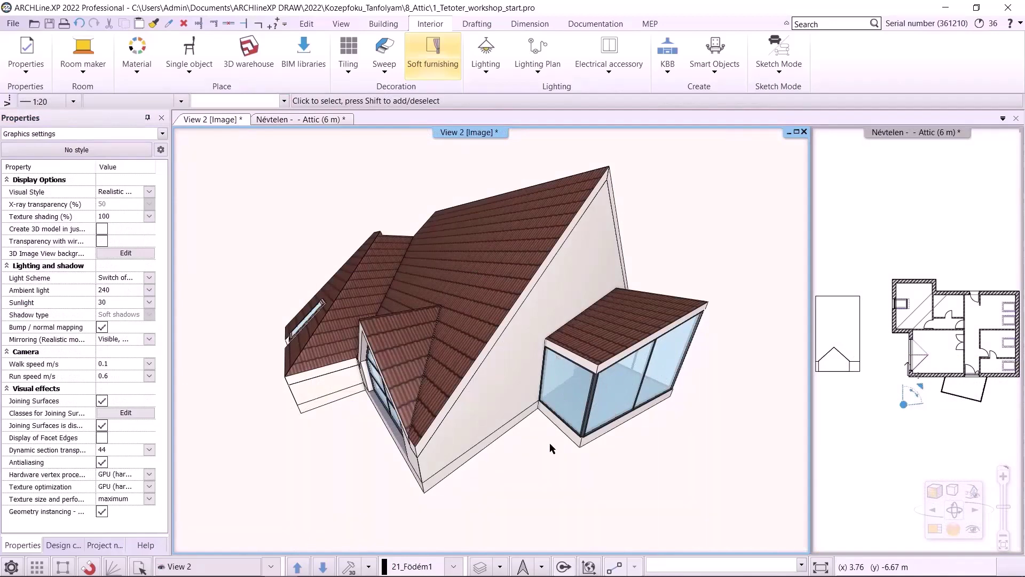
# Examine the house exterior in the 3D view, including the tiled roofs, dormer glazing, glazed projection and joined roof and wall windows
pyautogui.scroll(-1, 456, 402)
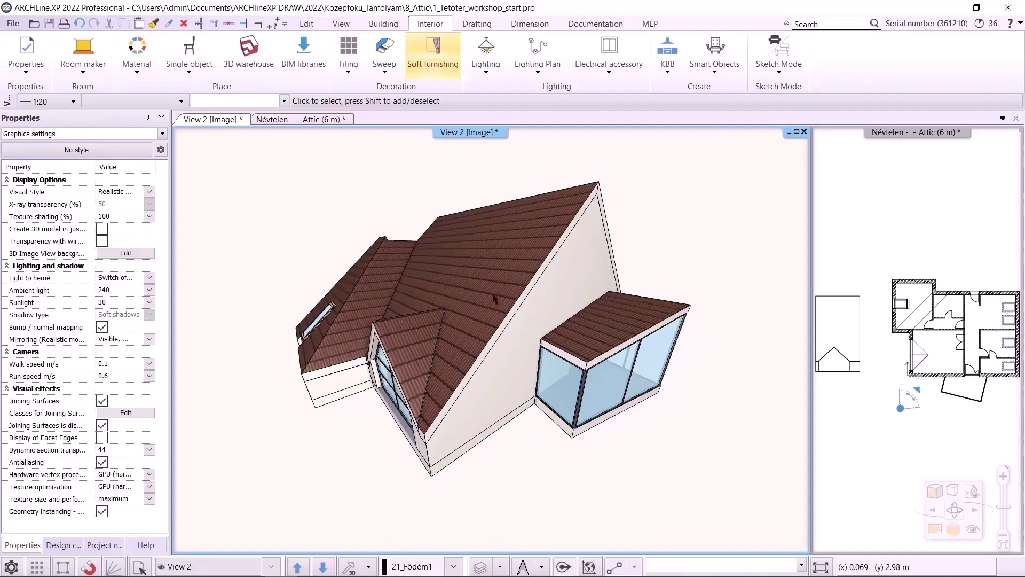
pyautogui.moveTo(380, 403); pyautogui.dragTo(431, 415, button='middle')
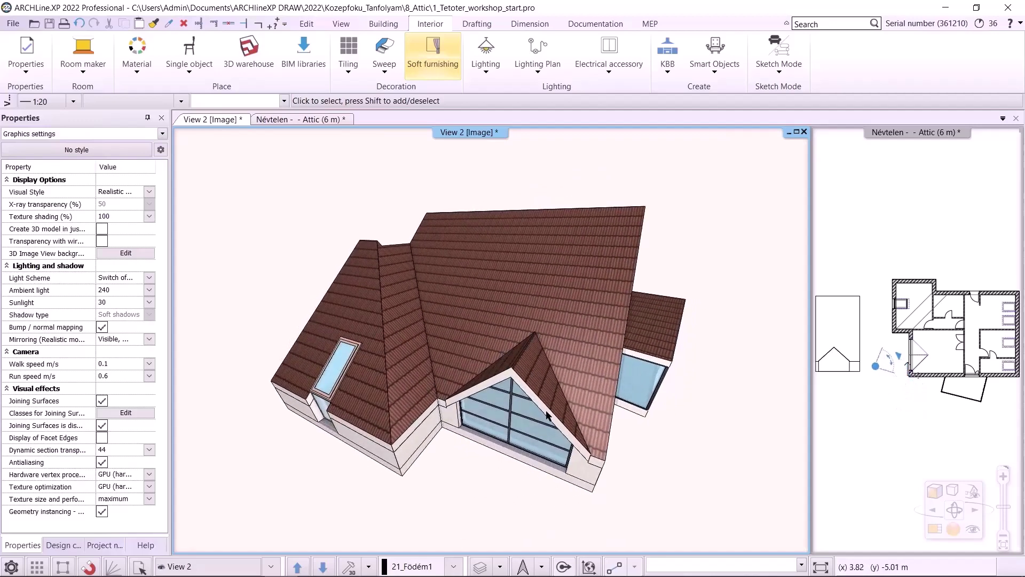
pyautogui.moveTo(522, 476); pyautogui.dragTo(596, 405, button='middle')
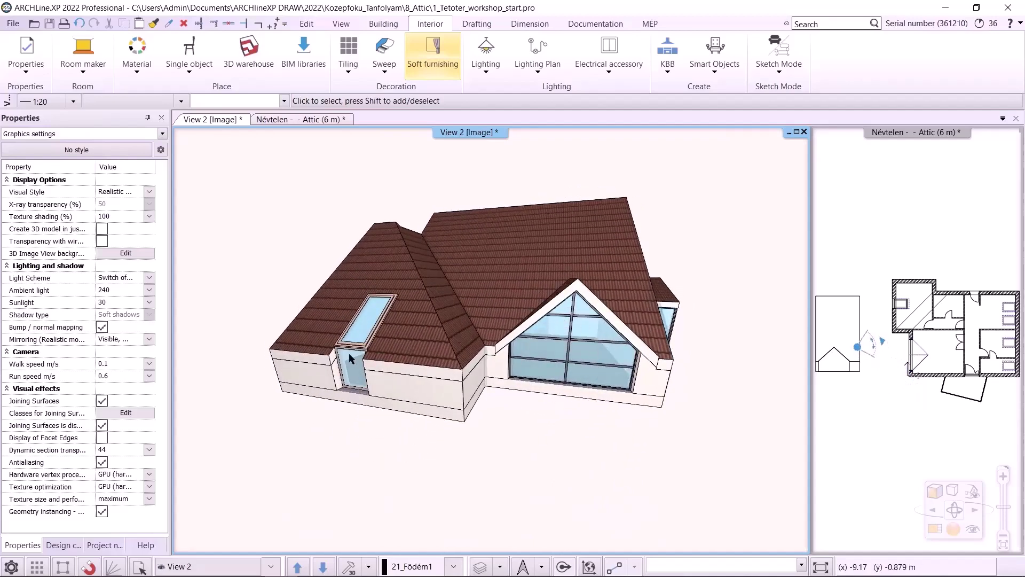
pyautogui.moveTo(350, 355); pyautogui.dragTo(376, 364, button='middle')
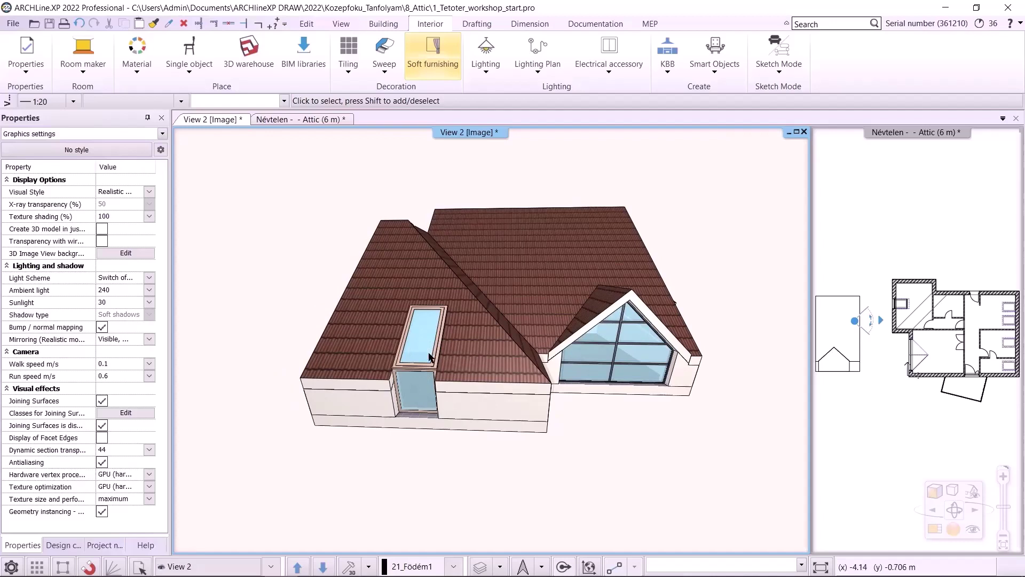
pyautogui.moveTo(698, 467); pyautogui.dragTo(535, 427)
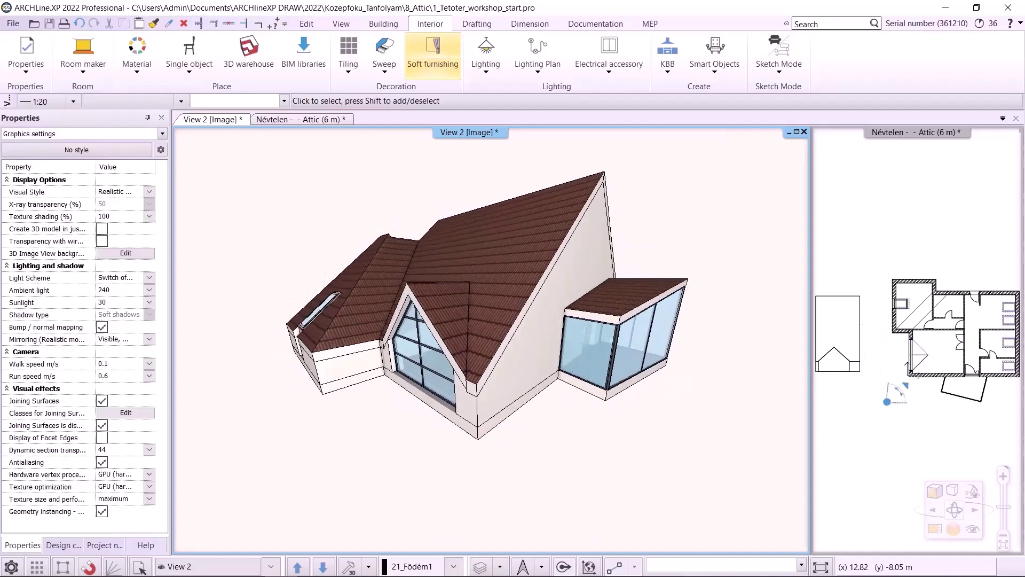